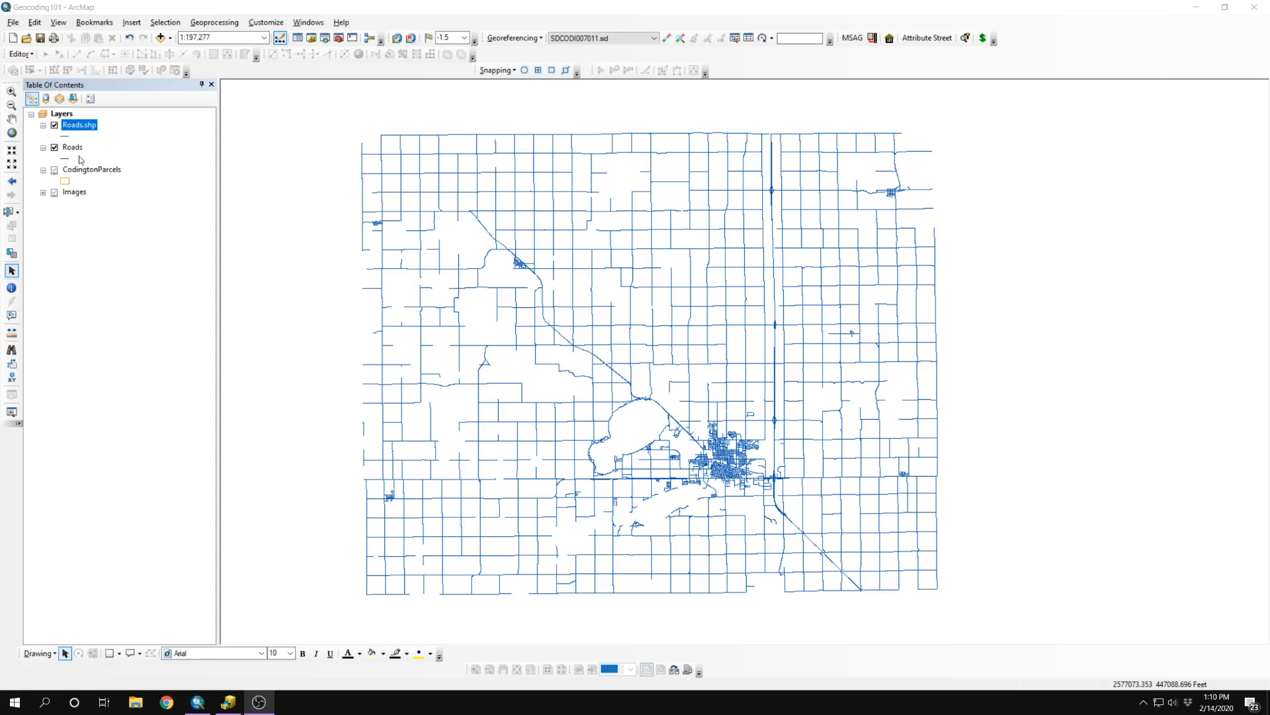
Step: Hide Roads.shp and select the Roads, CodingtonParcels and Images layers in the table of contents
{"action": "left_click", "coordinate": [55, 126]}
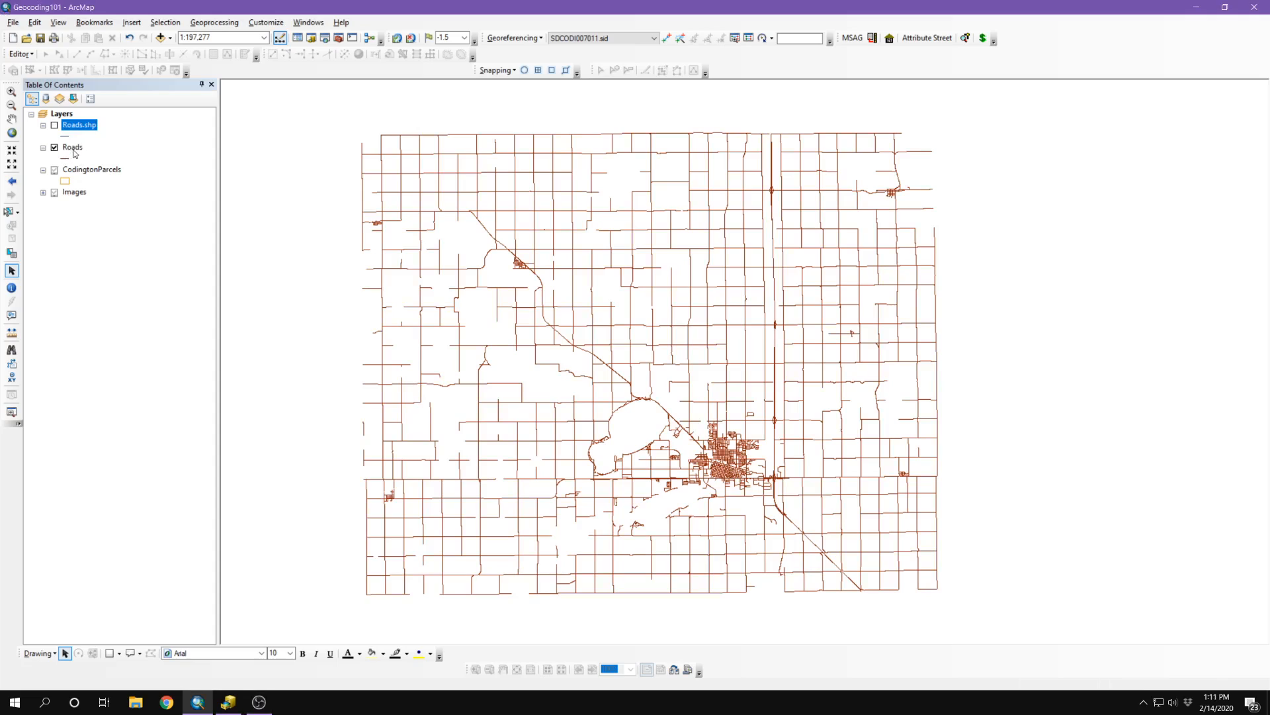
{"action": "left_click", "coordinate": [73, 148]}
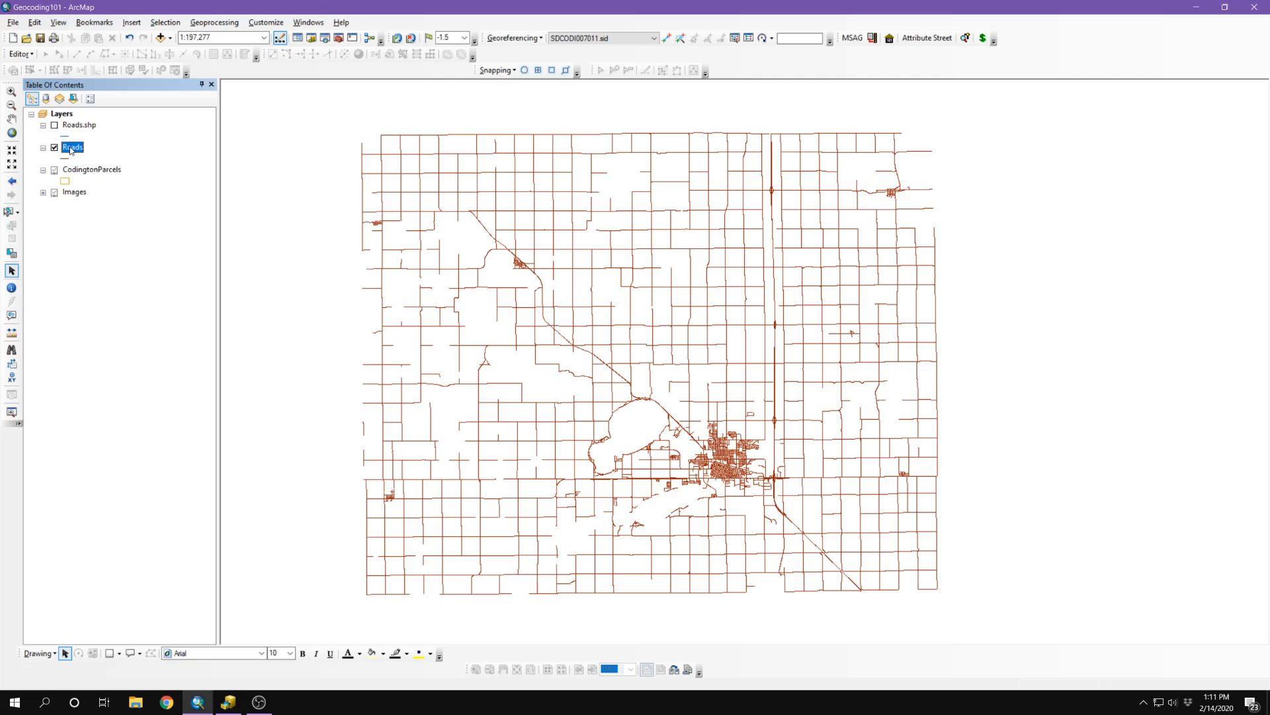
{"action": "left_click", "coordinate": [76, 173]}
{"action": "left_click", "coordinate": [72, 194]}
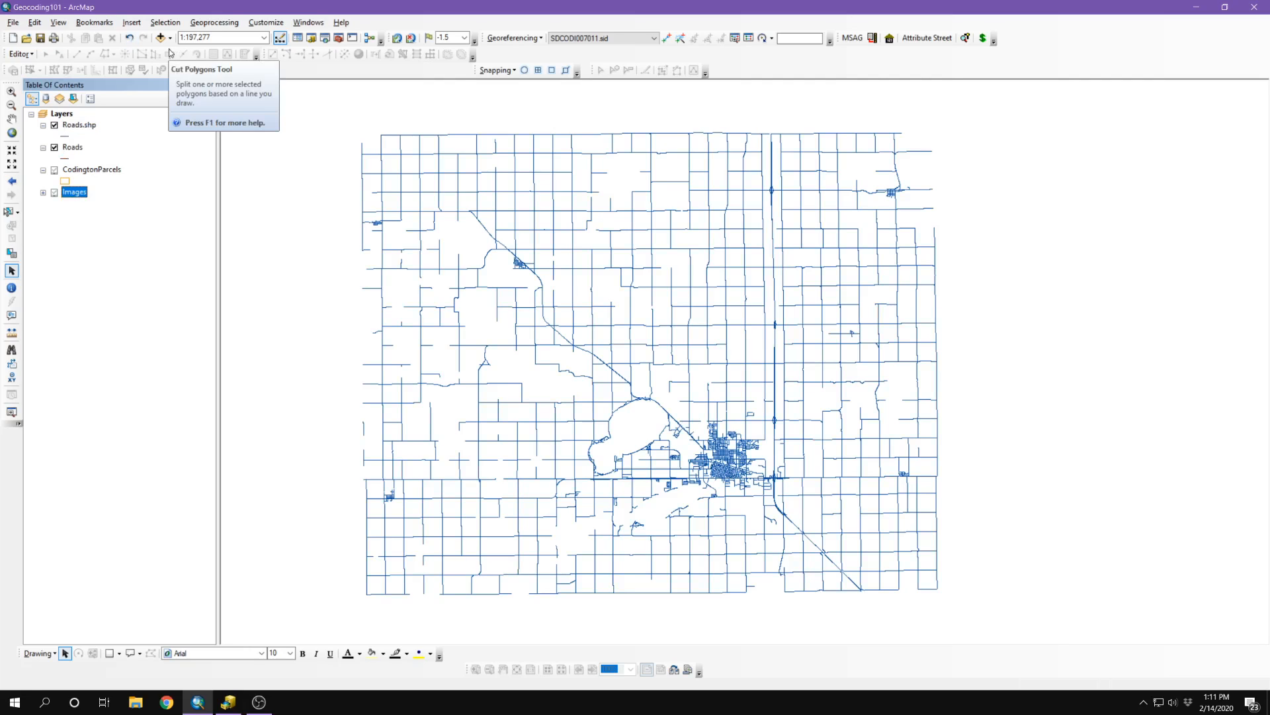
Step: In the Catalog, connect a new folder to DATA (D:) under This PC
{"action": "left_click", "coordinate": [311, 39]}
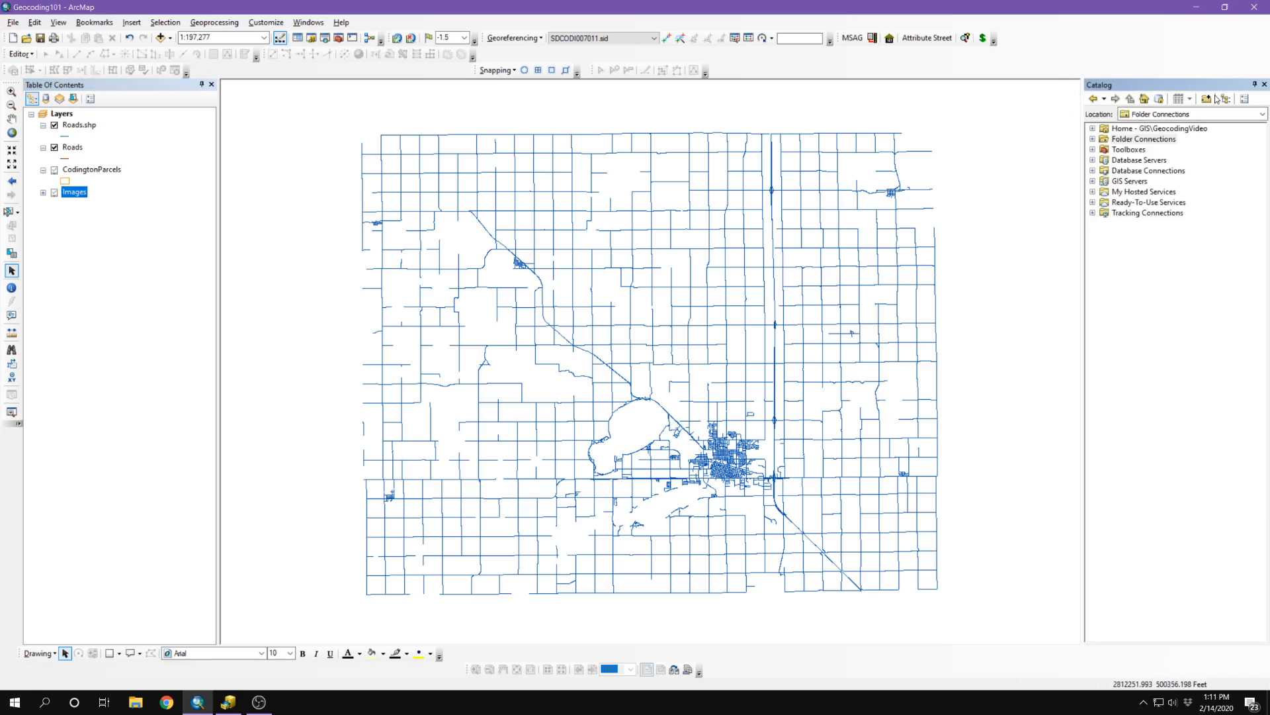
{"action": "double_click", "coordinate": [1120, 140]}
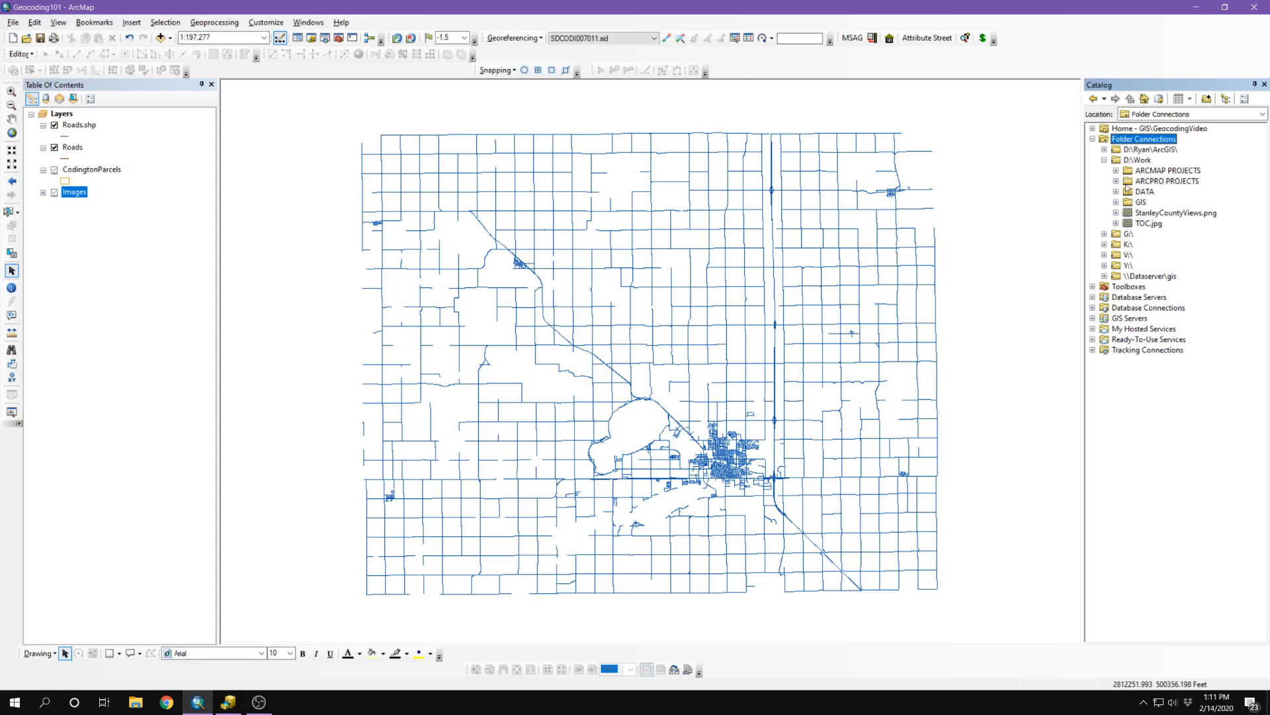
{"action": "left_click", "coordinate": [1207, 100]}
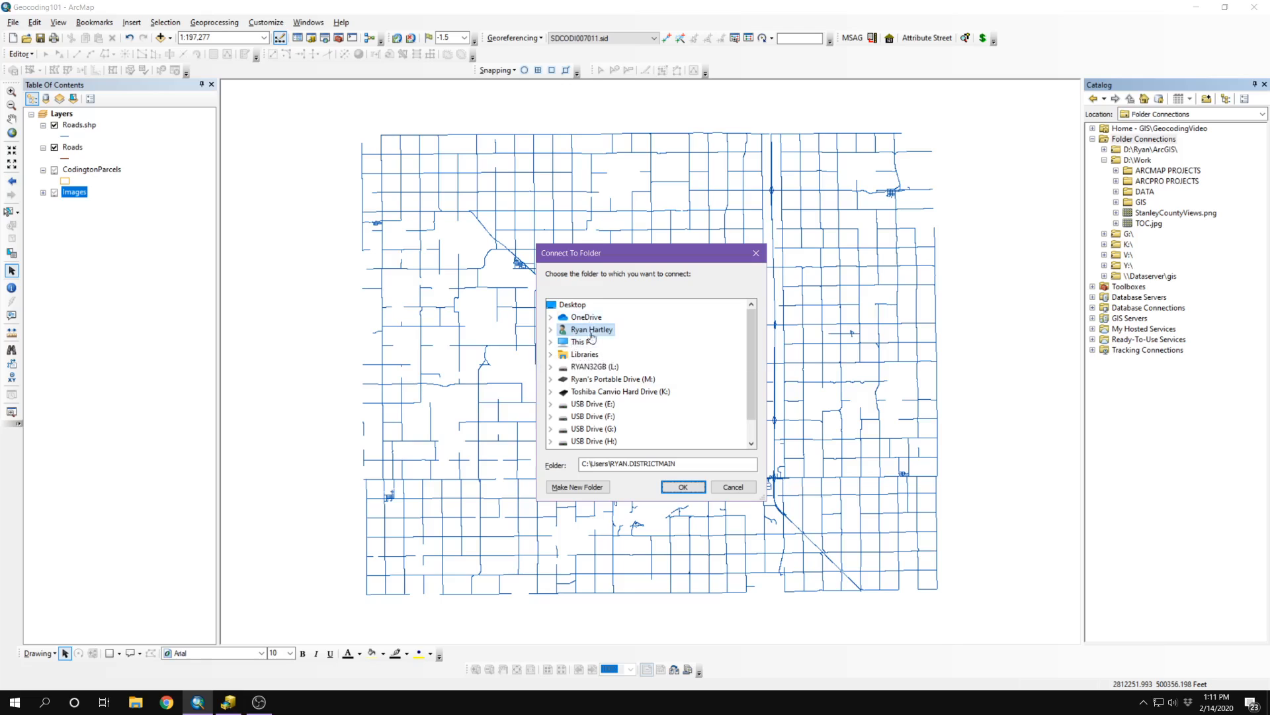
{"action": "scroll", "coordinate": [593, 365], "scroll_direction": "down", "scroll_amount": 1}
{"action": "scroll", "coordinate": [592, 365], "scroll_direction": "up", "scroll_amount": 1}
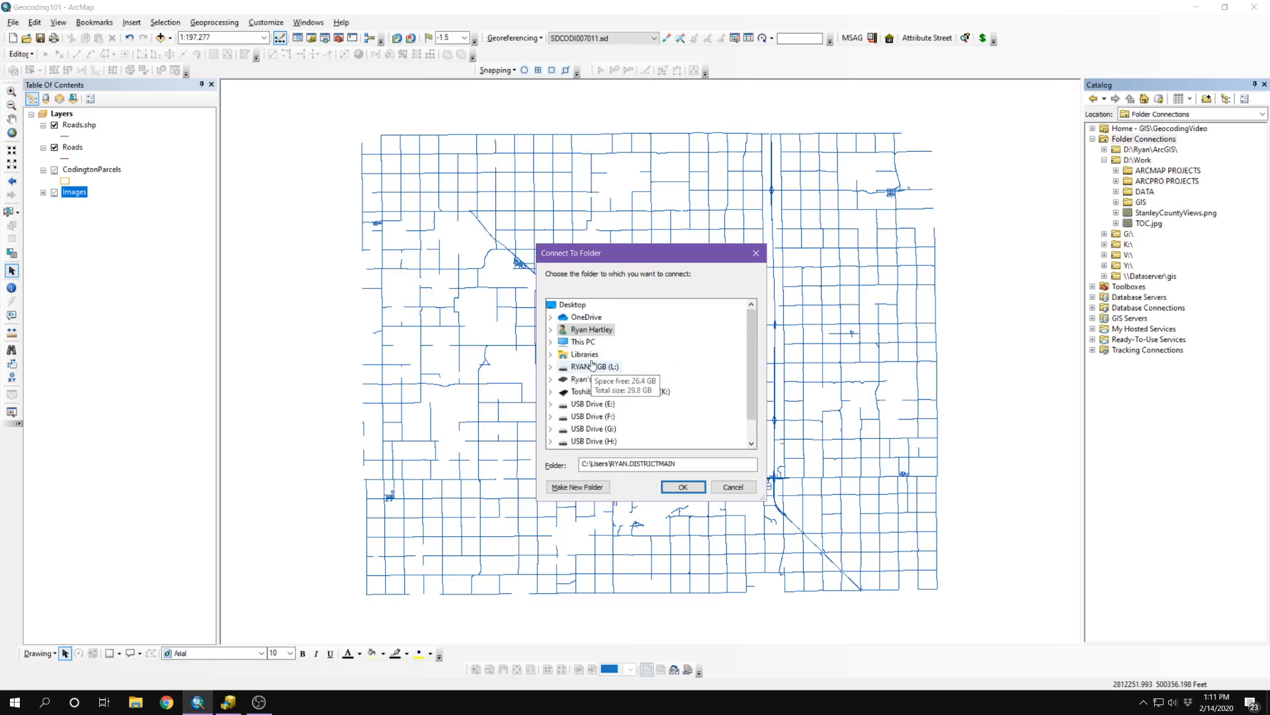
{"action": "double_click", "coordinate": [587, 329]}
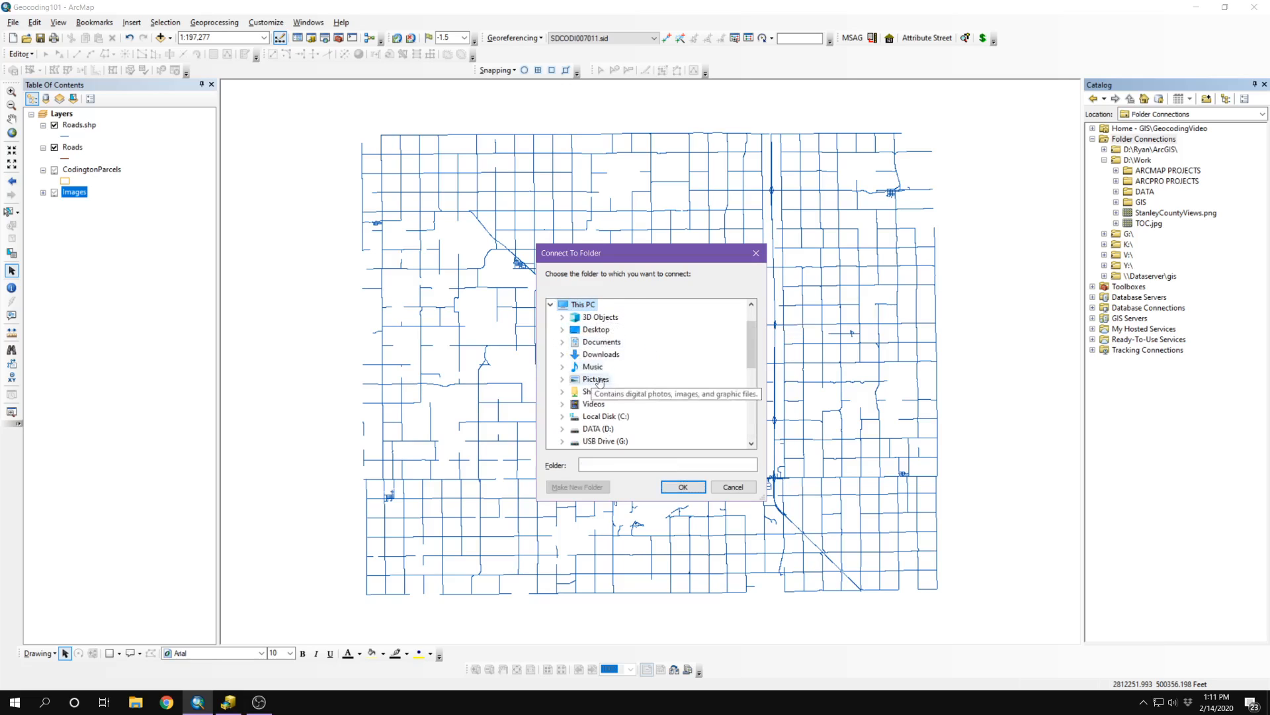
{"action": "scroll", "coordinate": [614, 384], "scroll_direction": "down", "scroll_amount": 1}
{"action": "double_click", "coordinate": [582, 391]}
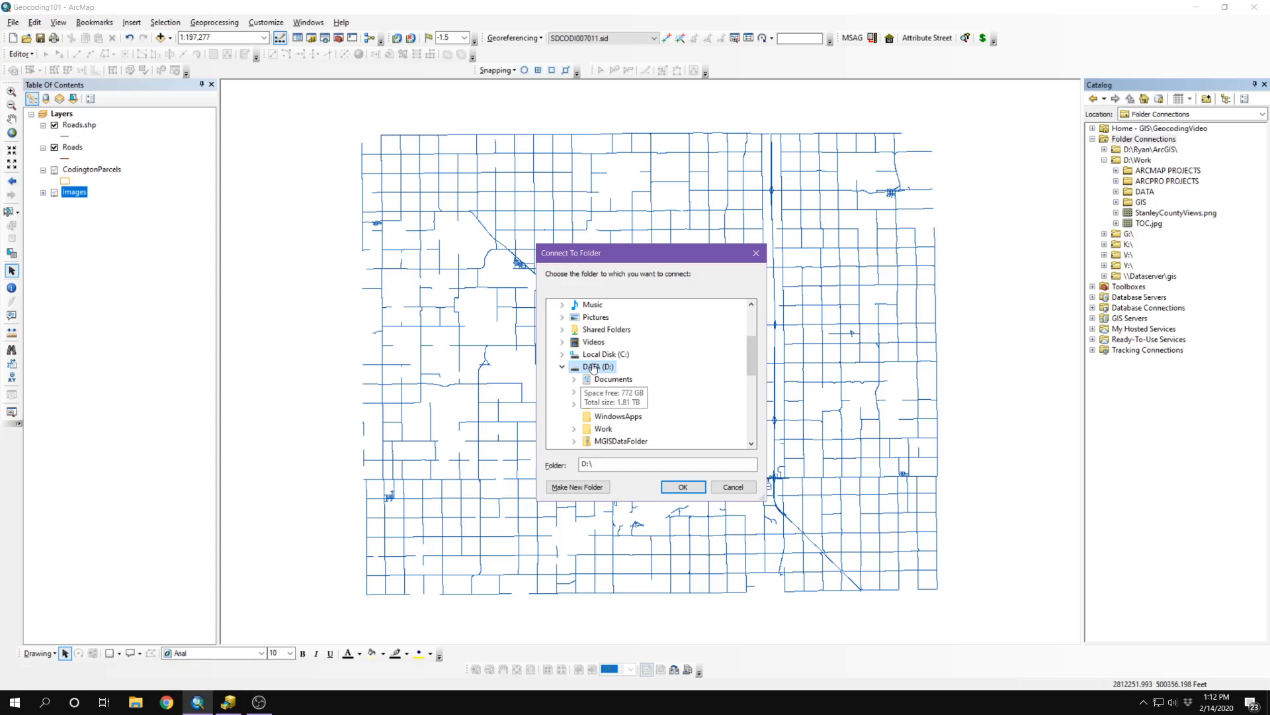
{"action": "left_click", "coordinate": [689, 487]}
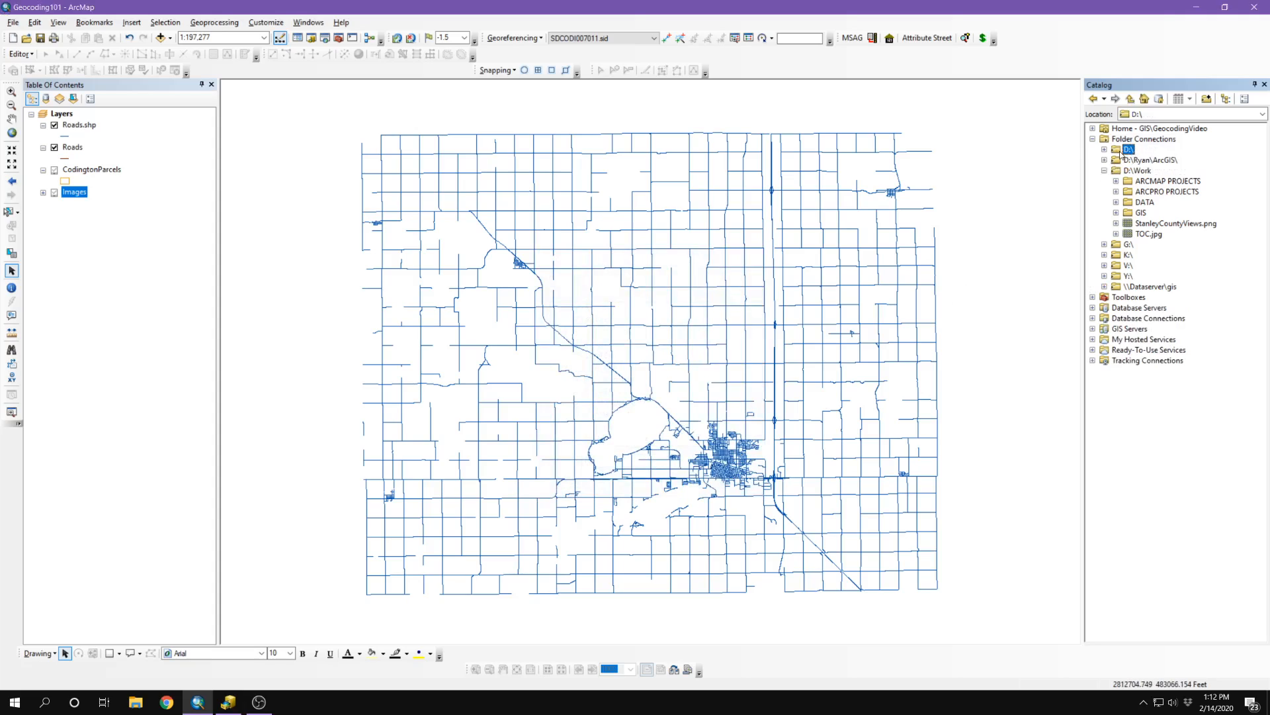
Step: Browse the Catalog down to D:\Work\GIS\GeocodingVideo
{"action": "left_click", "coordinate": [1104, 170]}
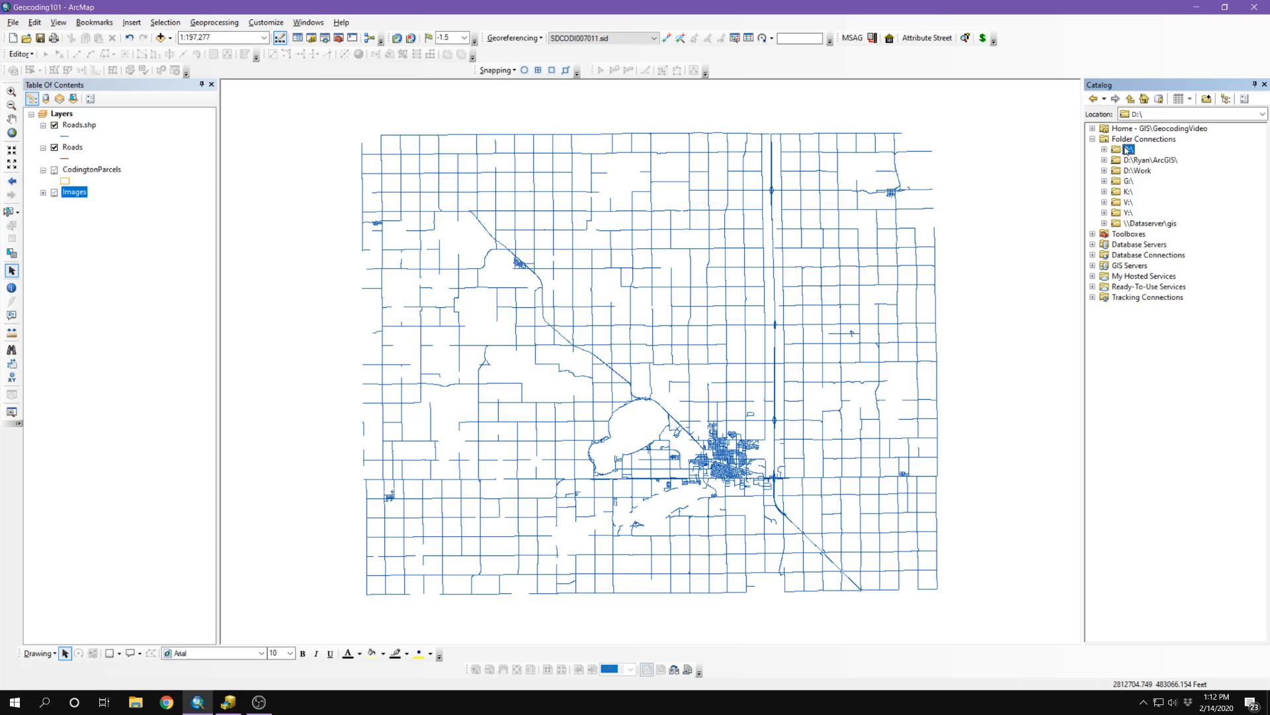
{"action": "double_click", "coordinate": [1128, 150]}
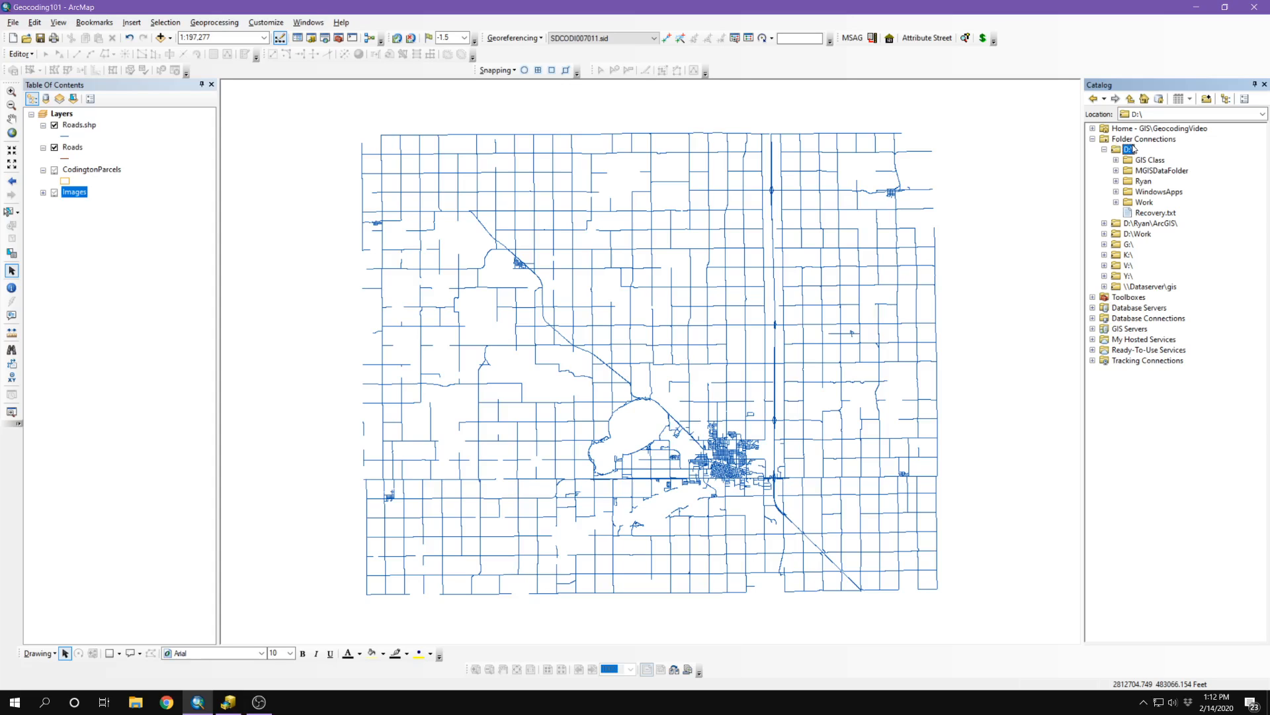
{"action": "double_click", "coordinate": [1128, 204]}
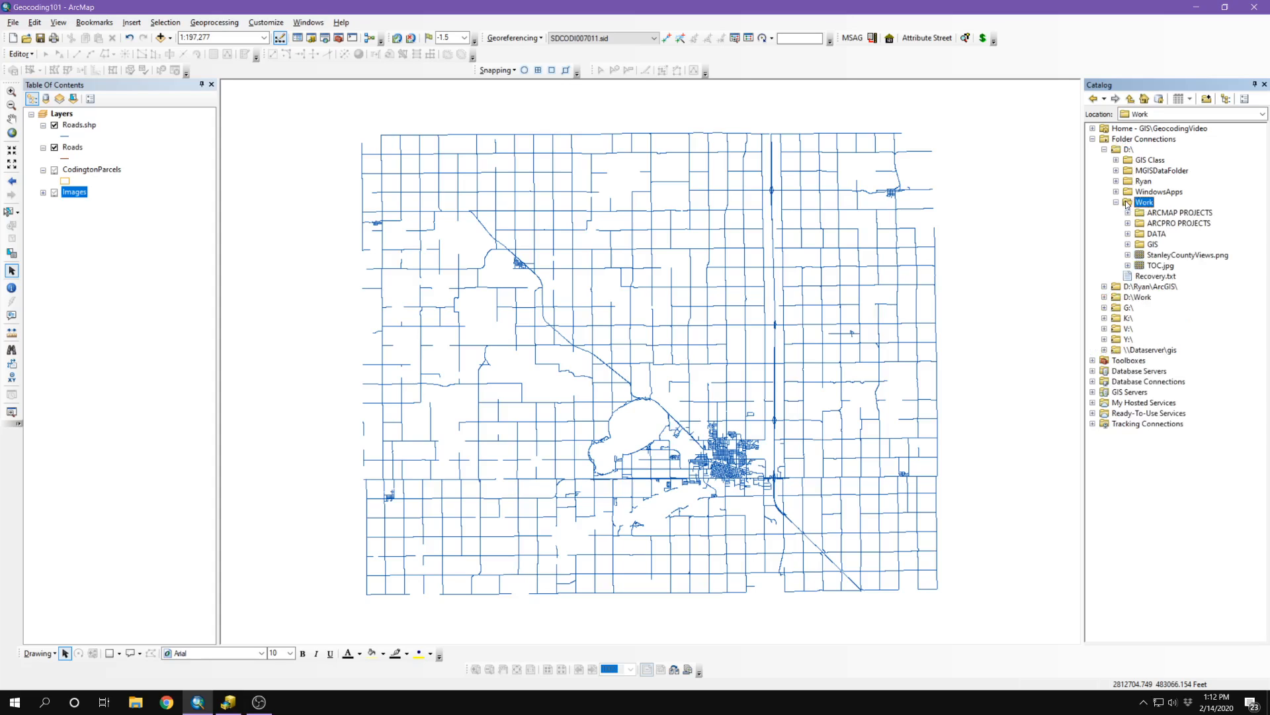
{"action": "double_click", "coordinate": [1142, 246]}
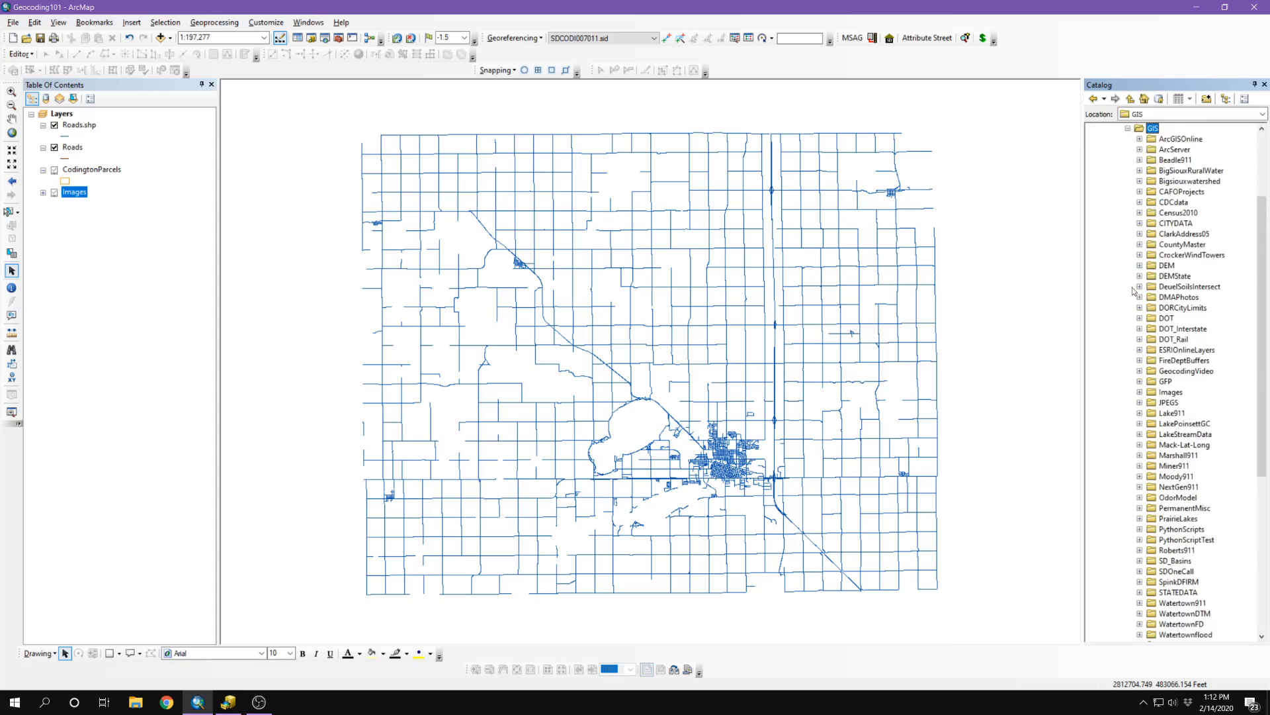
{"action": "double_click", "coordinate": [1167, 372]}
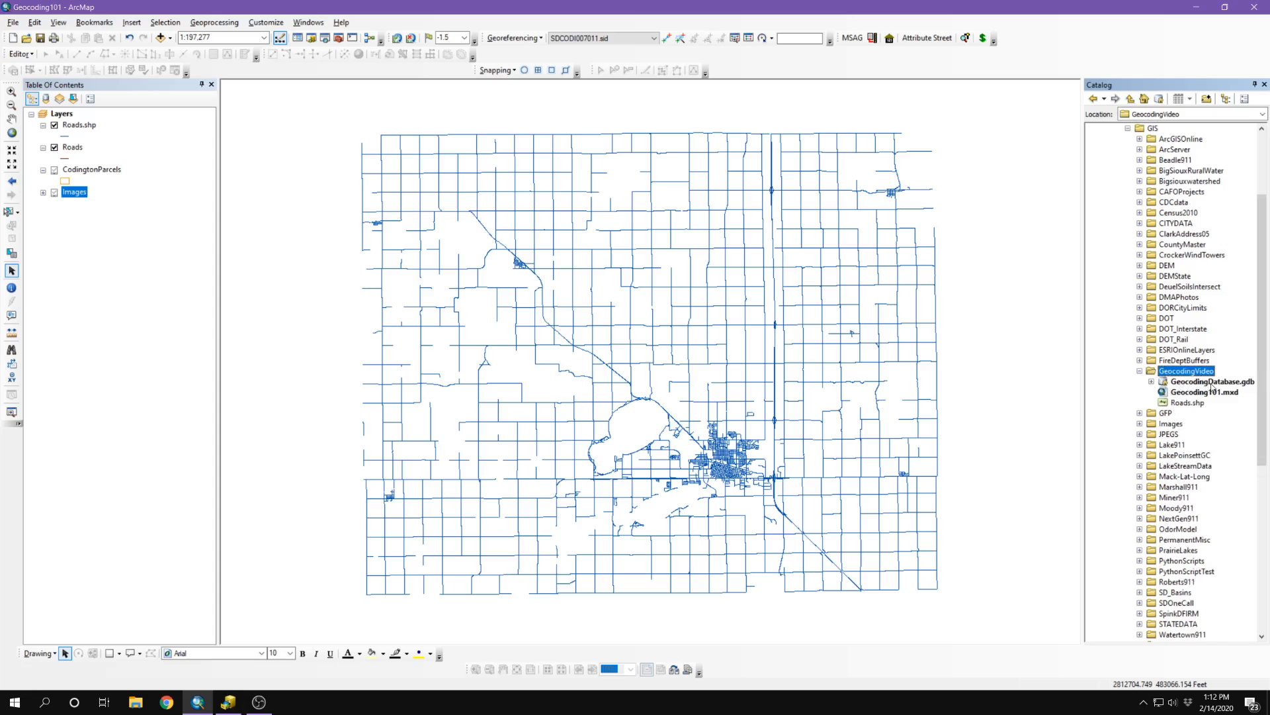
Step: Select Roads.shp in the Catalog and open the Roads.shp layer's properties
{"action": "left_click", "coordinate": [1163, 404]}
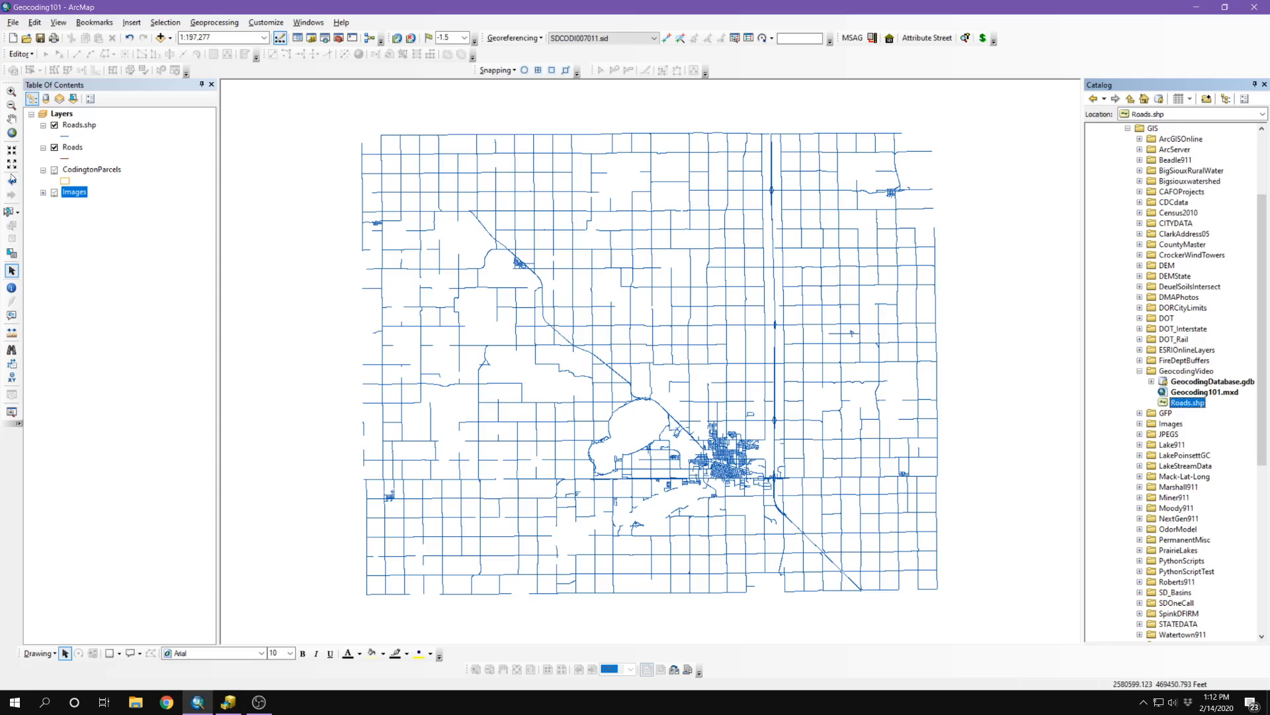
{"action": "left_click", "coordinate": [75, 126]}
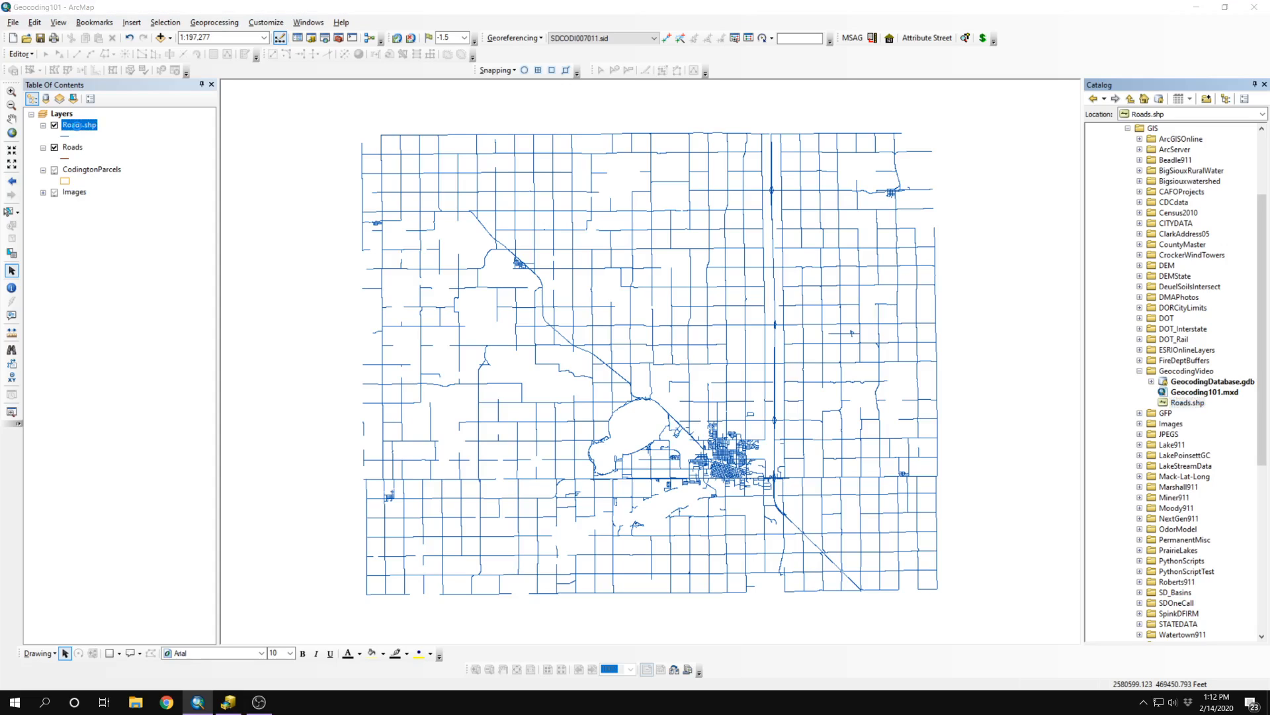
{"action": "double_click", "coordinate": [75, 125]}
Step: Confirm on the Source tab that Roads.shp comes from D:\Work\GIS\GeocodingVideo, then cancel out
{"action": "left_click", "coordinate": [455, 199]}
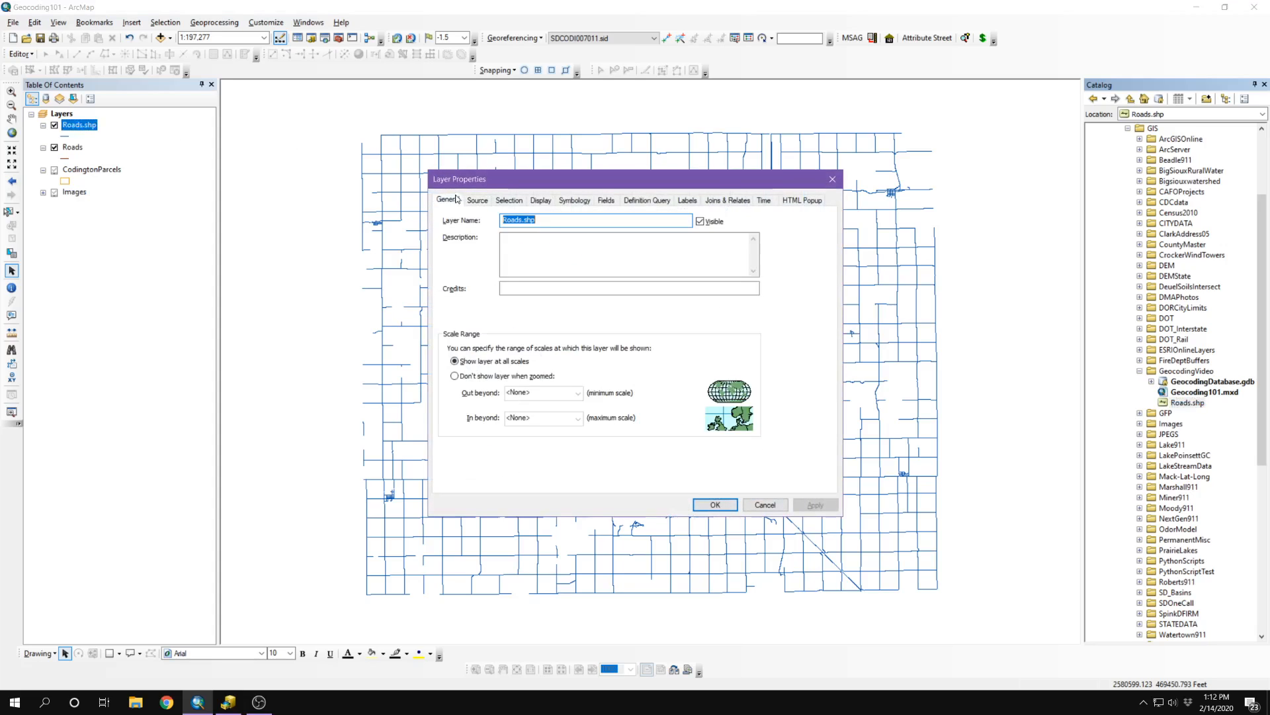
{"action": "left_click", "coordinate": [477, 200]}
{"action": "left_click_drag", "start_coordinate": [554, 297], "coordinate": [686, 294]}
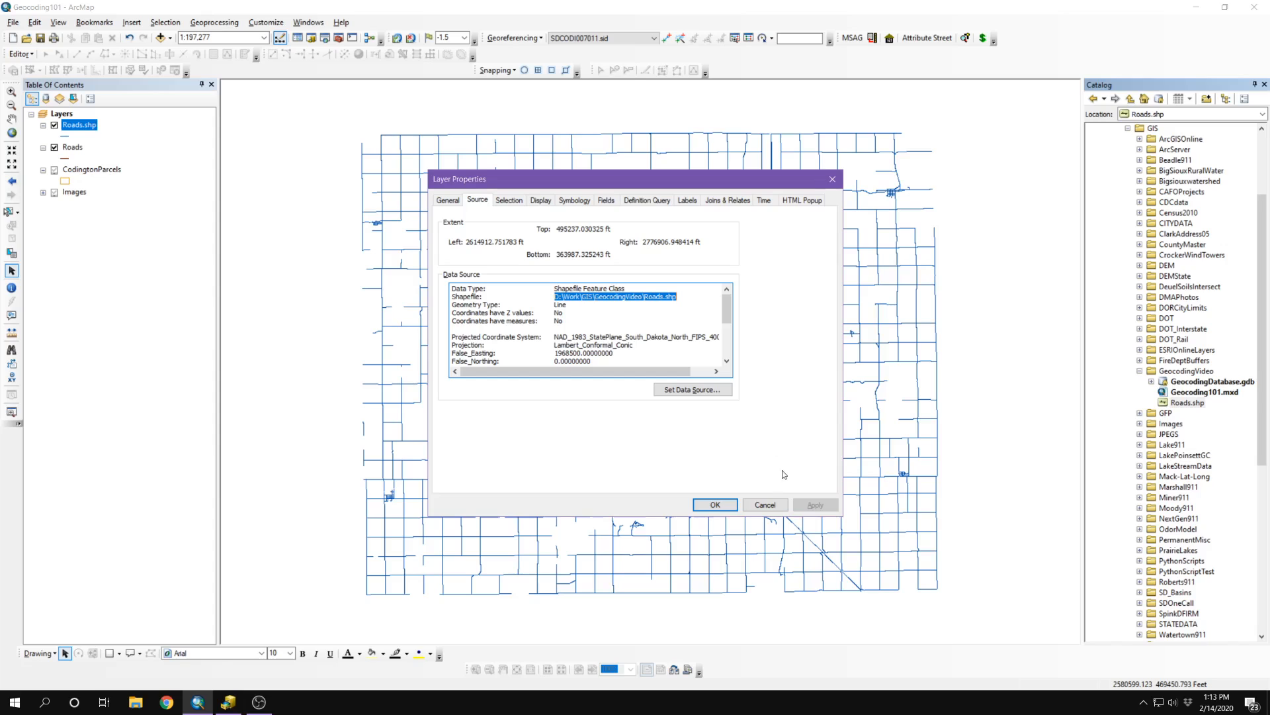
{"action": "left_click", "coordinate": [774, 503]}
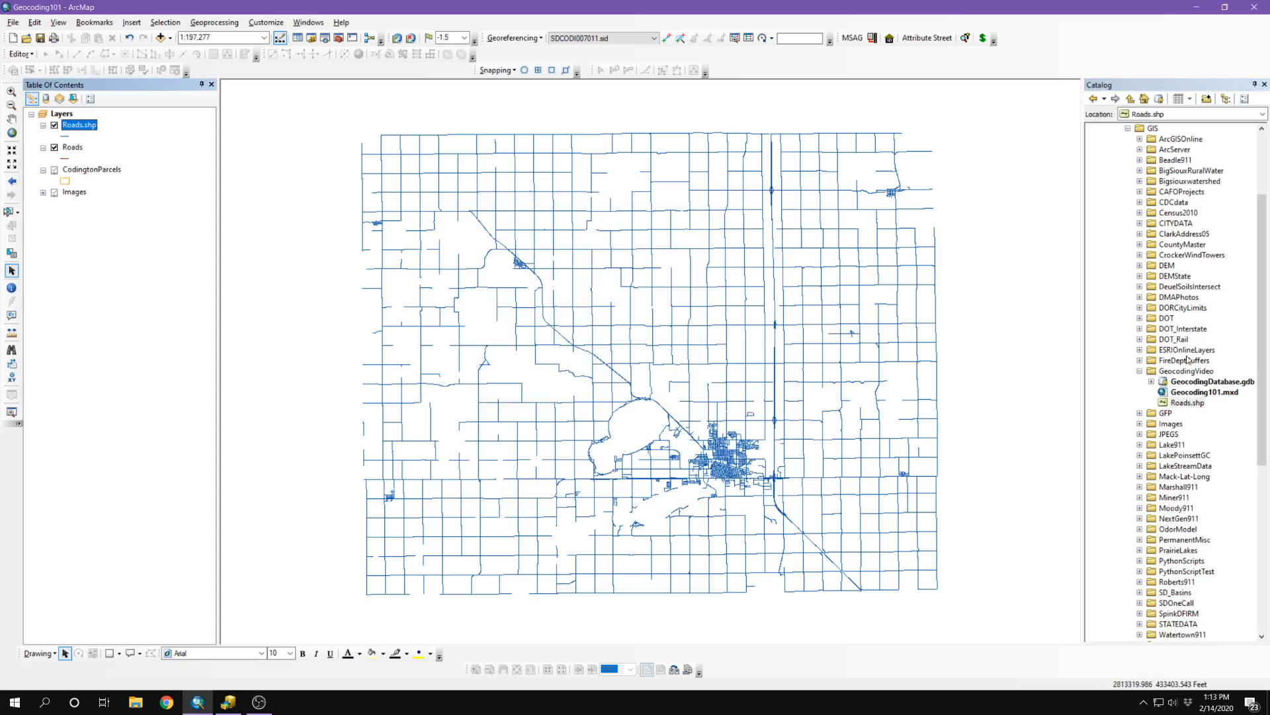
{"action": "left_click", "coordinate": [1182, 371]}
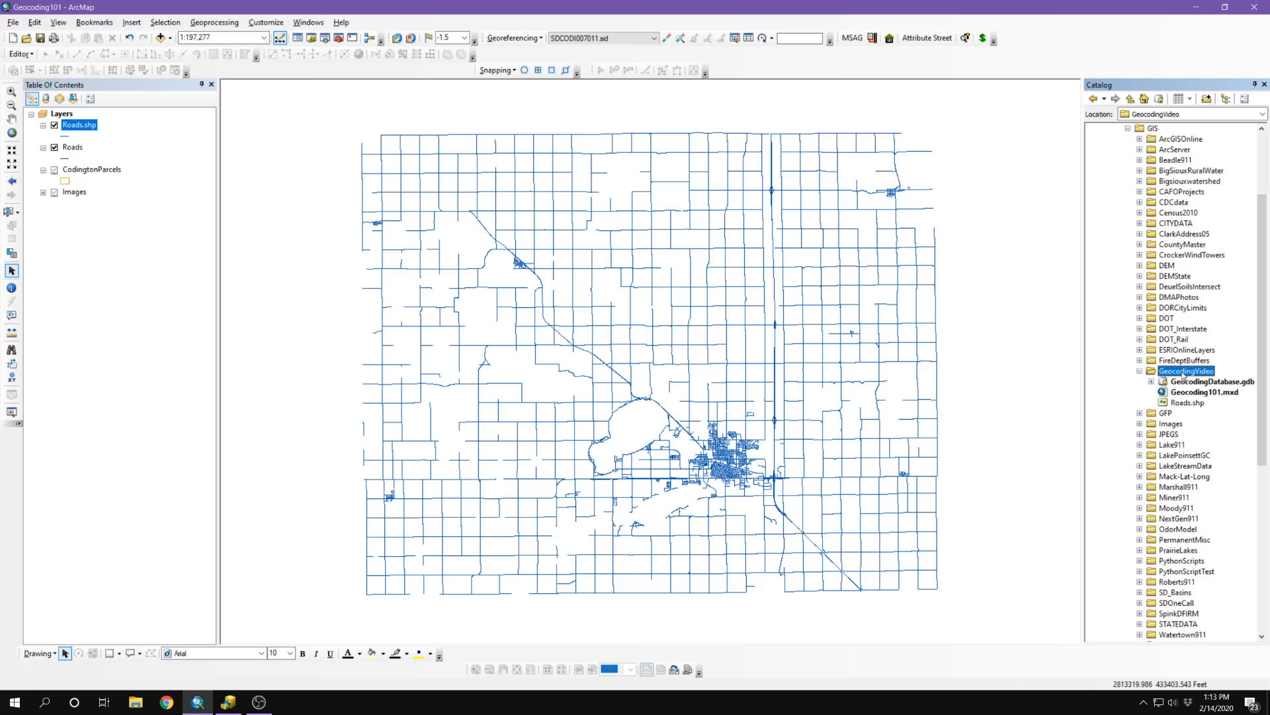
Step: Start a new Address Locator from the GeocodingVideo folder's New menu
{"action": "right_click", "coordinate": [1182, 374]}
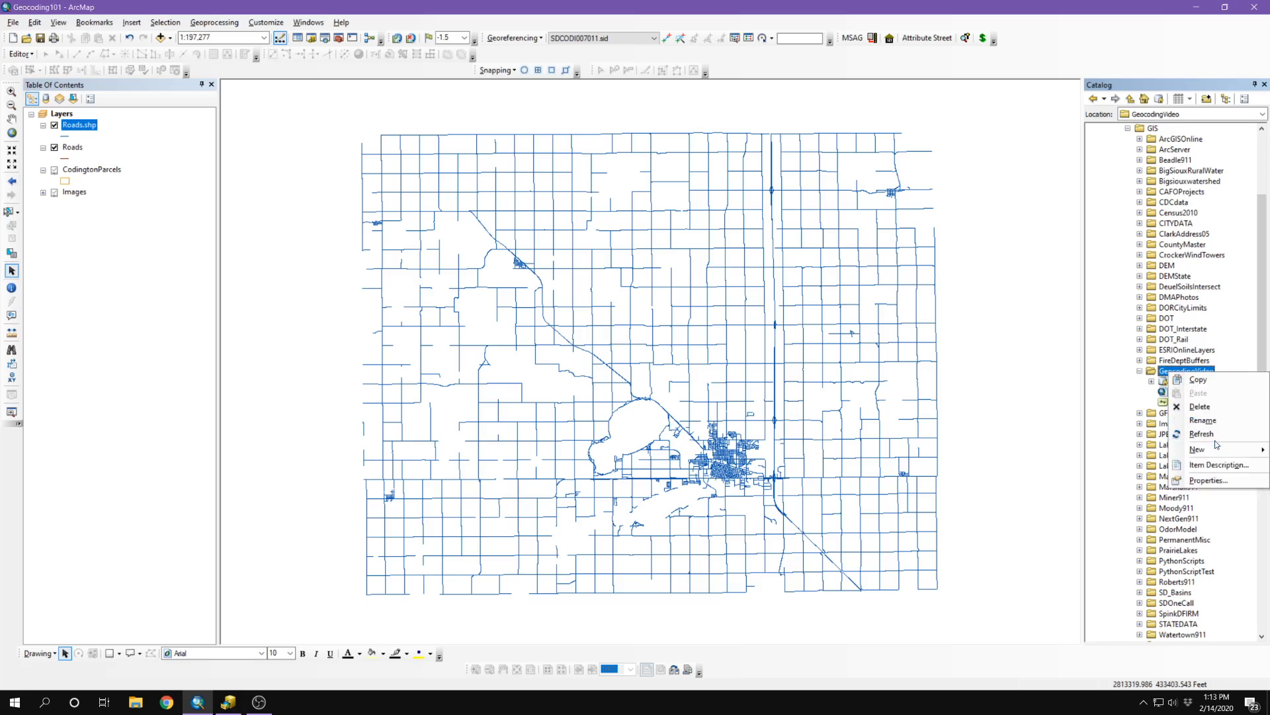
{"action": "mouse_move", "coordinate": [1213, 451]}
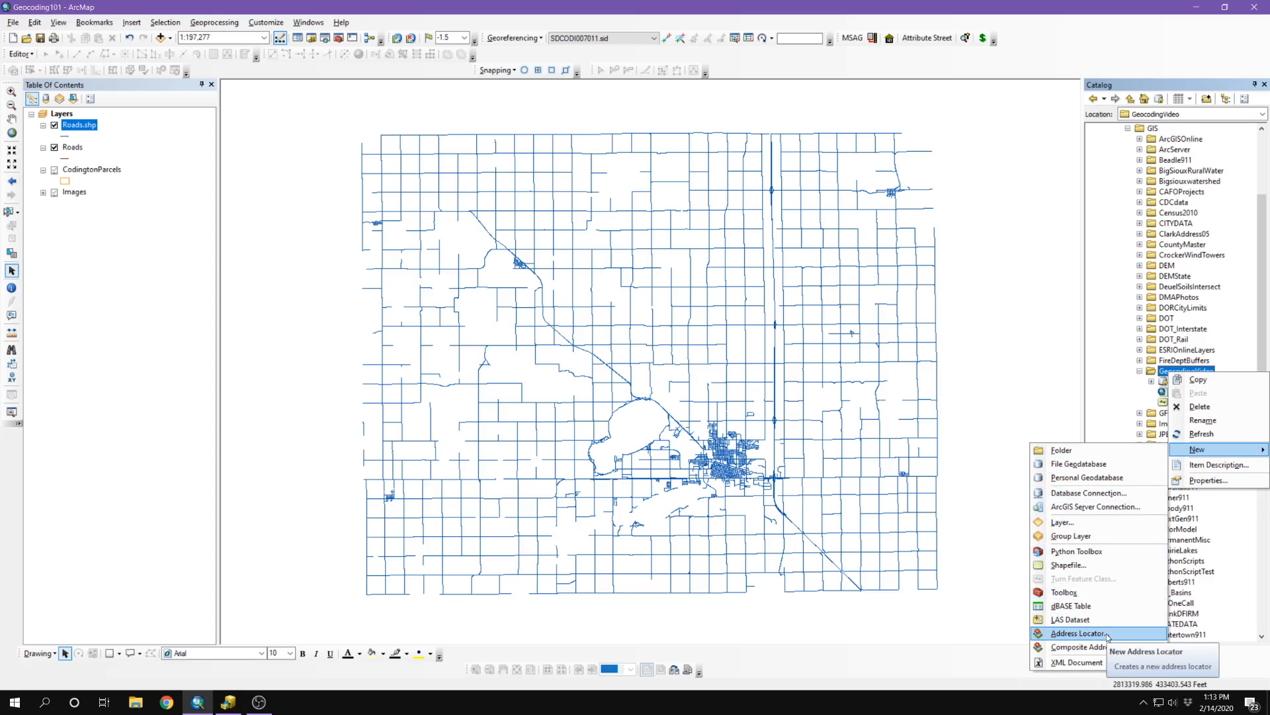
{"action": "left_click", "coordinate": [1106, 633]}
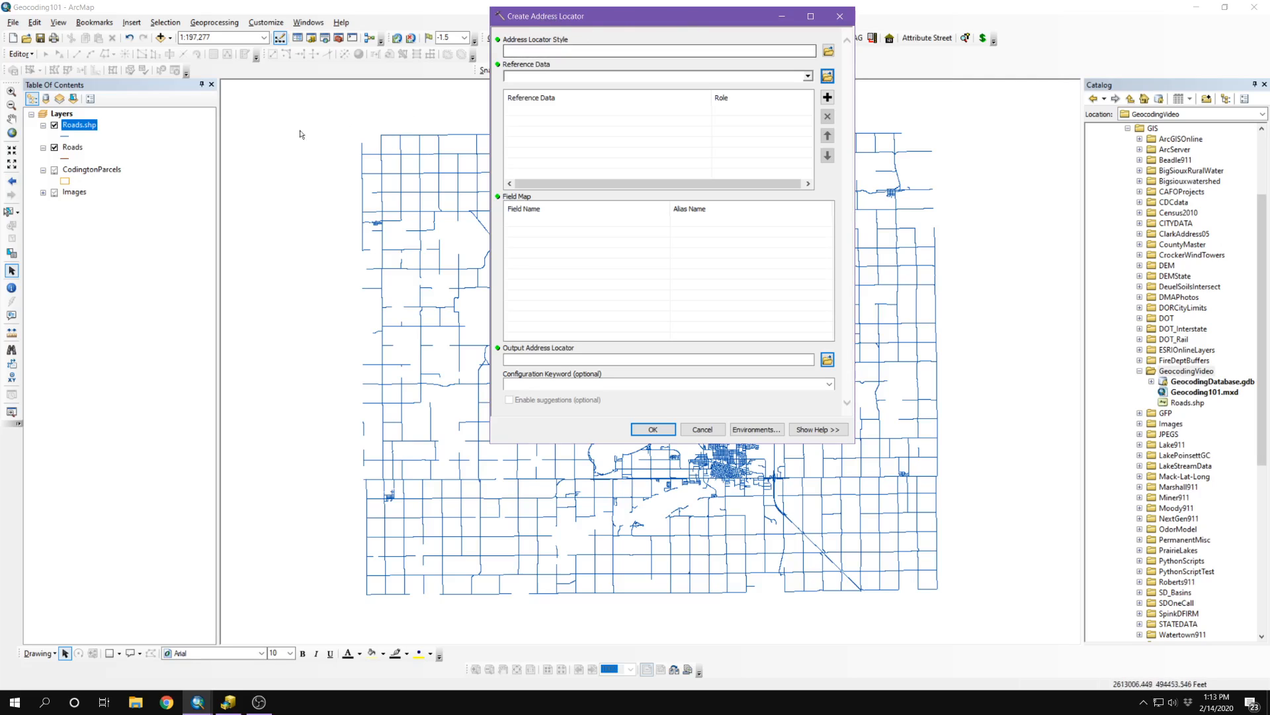
Step: Open the attribute table of the Roads.shp layer
{"action": "left_click", "coordinate": [81, 127]}
{"action": "right_click", "coordinate": [80, 127]}
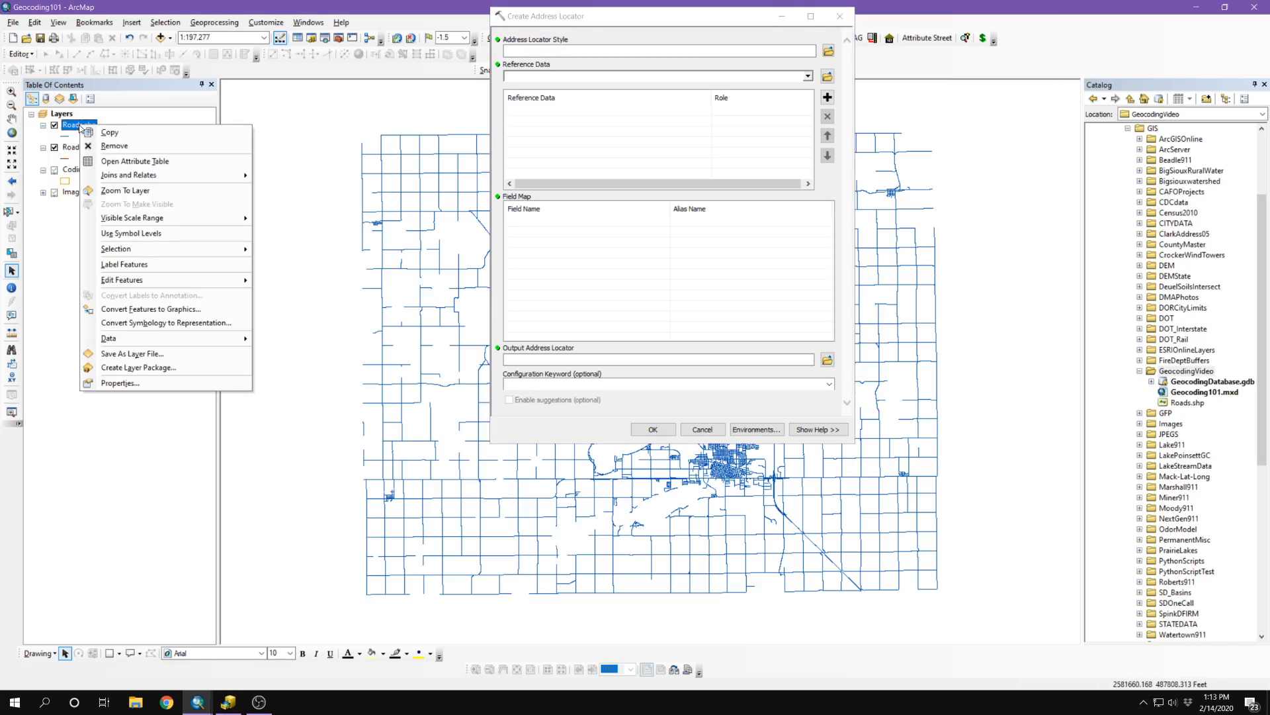
{"action": "left_click", "coordinate": [106, 163]}
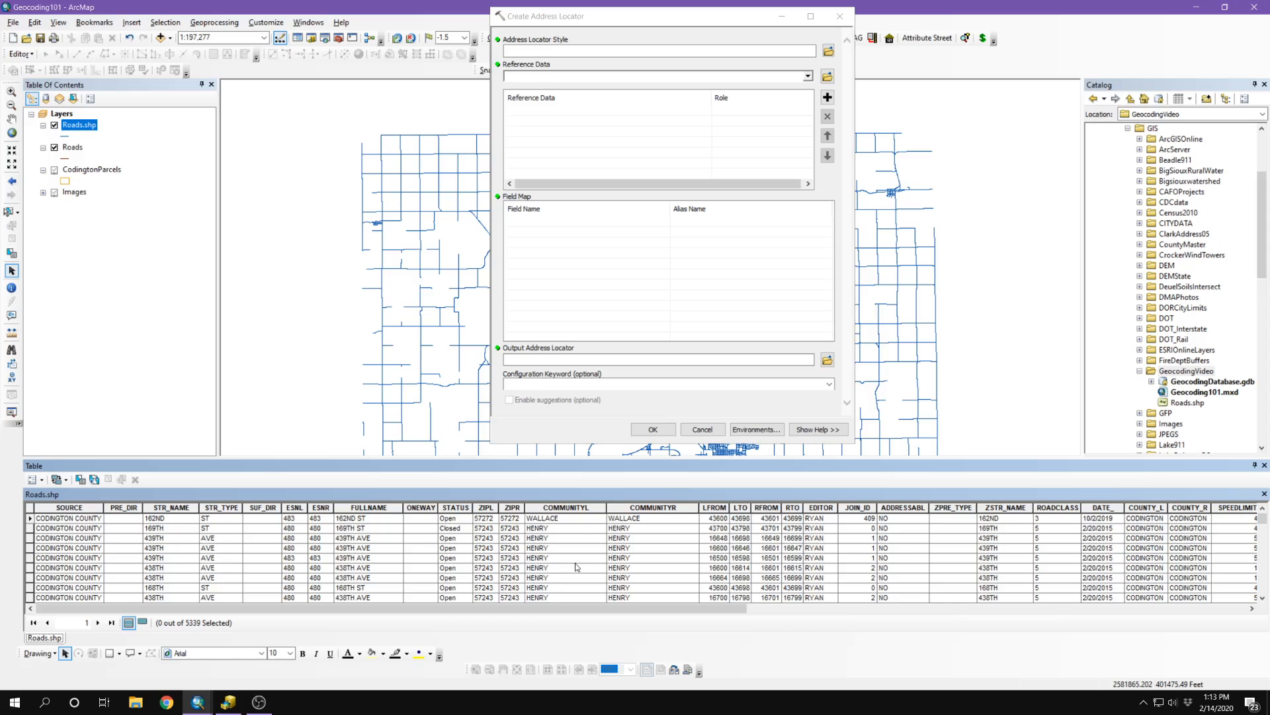
Step: Scroll through the Roads.shp table to inspect its LFROM/LTO/RFROM/RTO address range fields
{"action": "scroll", "coordinate": [576, 565], "scroll_direction": "down", "scroll_amount": 1}
{"action": "scroll", "coordinate": [576, 565], "scroll_direction": "up", "scroll_amount": 3}
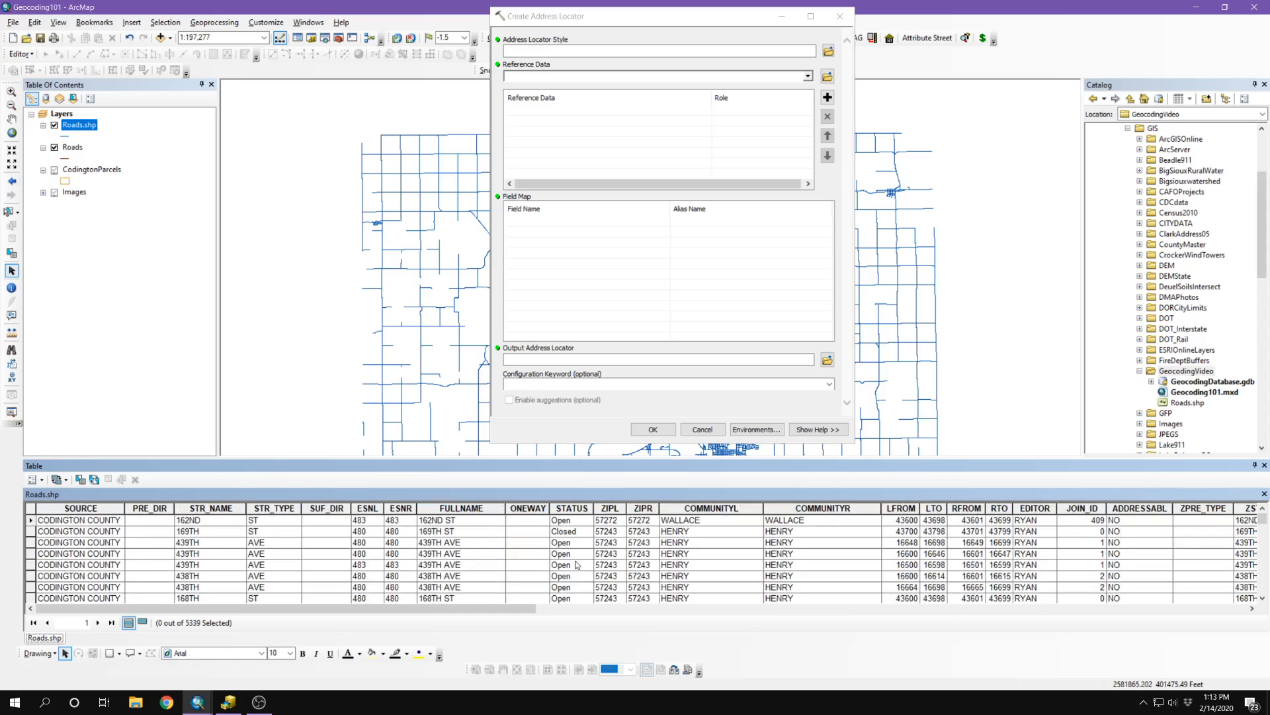
{"action": "scroll", "coordinate": [575, 564], "scroll_direction": "up", "scroll_amount": 1}
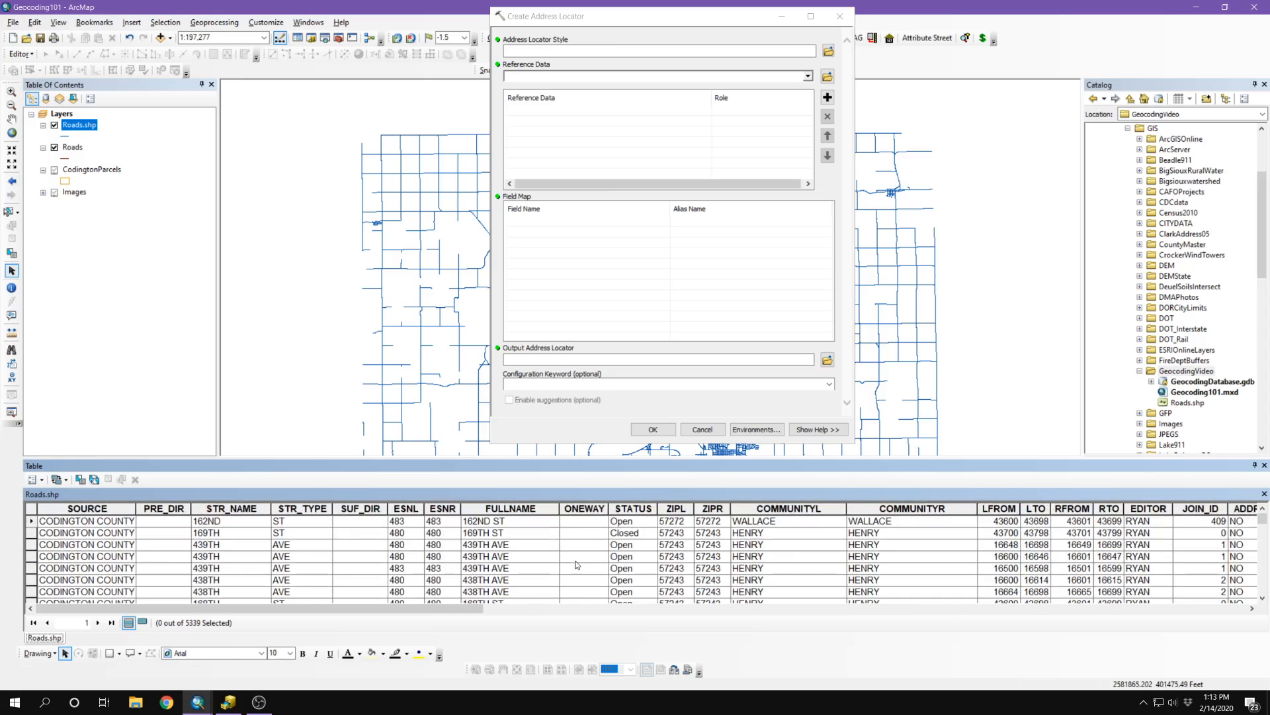
{"action": "scroll", "coordinate": [577, 565], "scroll_direction": "down", "scroll_amount": 2}
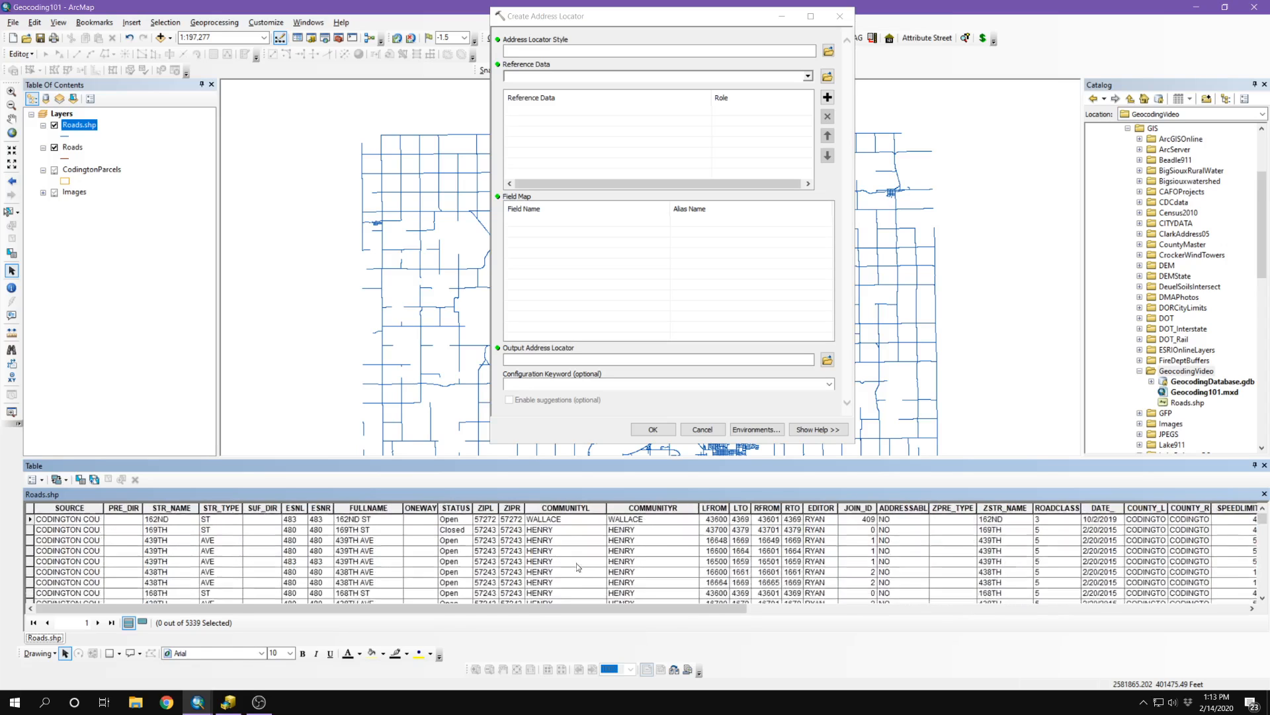
{"action": "scroll", "coordinate": [581, 570], "scroll_direction": "up", "scroll_amount": 3}
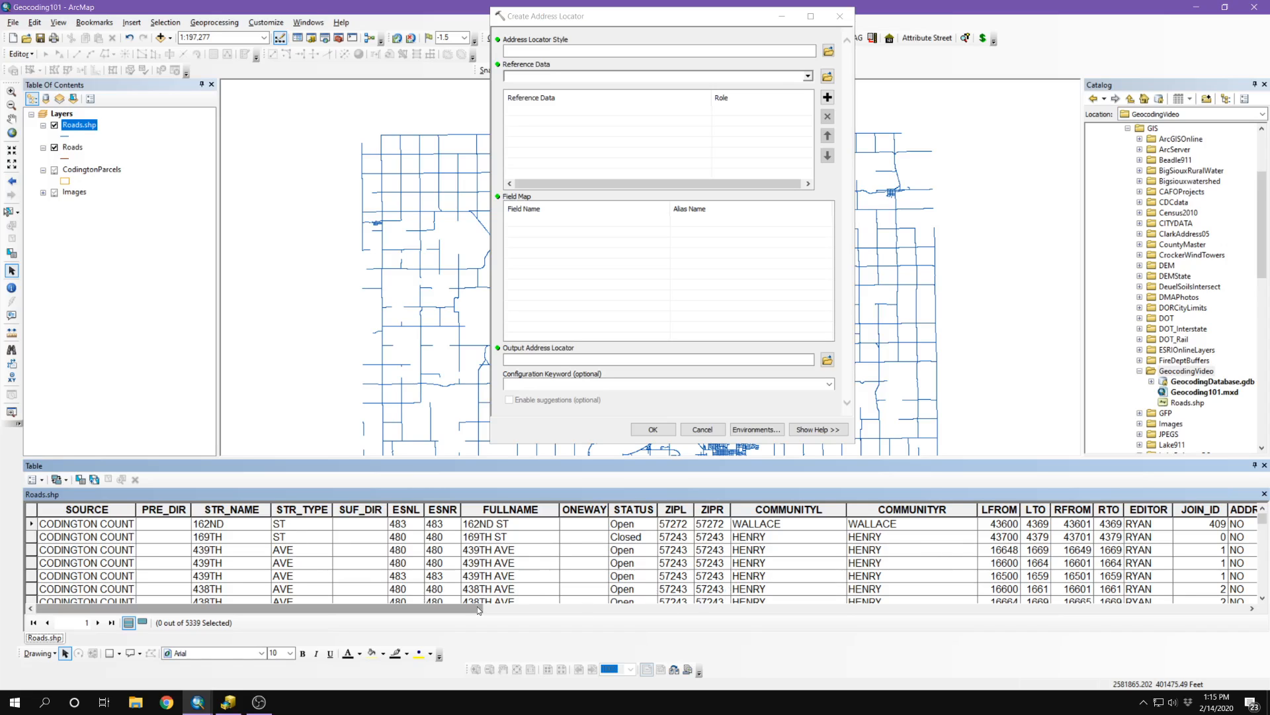
{"action": "left_click_drag", "start_coordinate": [477, 606], "coordinate": [689, 614]}
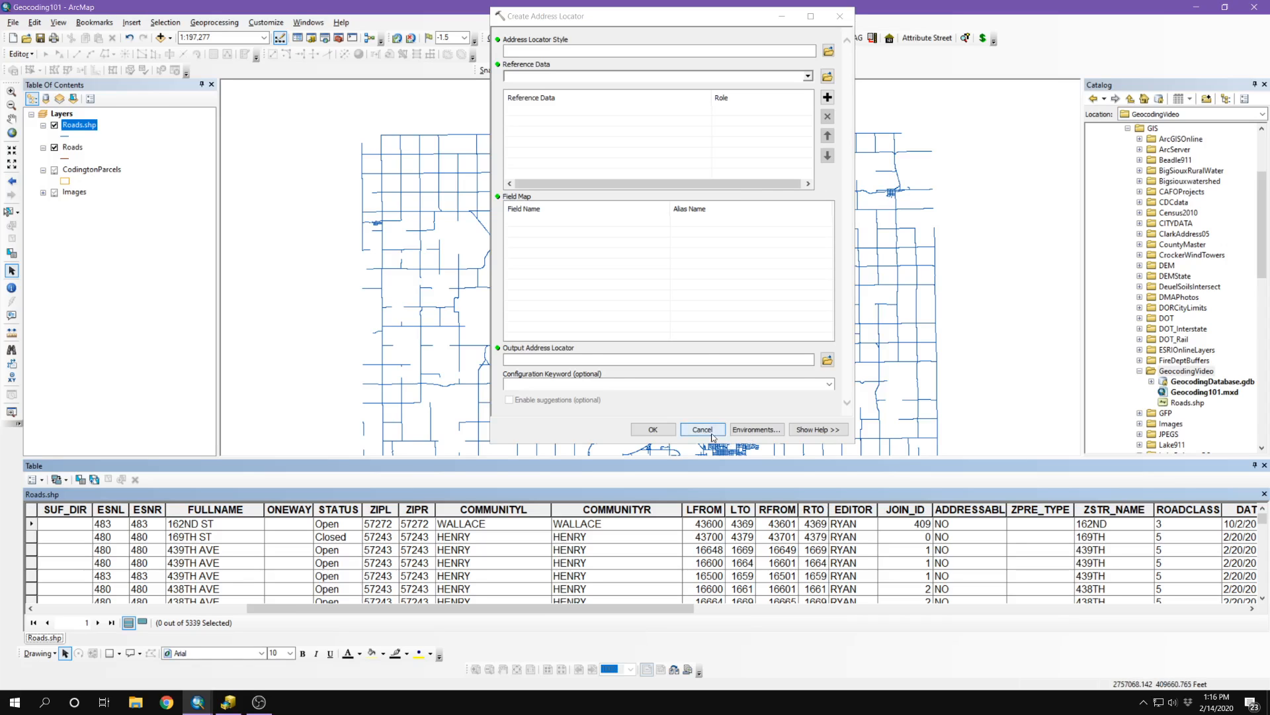
Step: Cancel the unfilled Create Address Locator dialog
{"action": "left_click", "coordinate": [692, 430]}
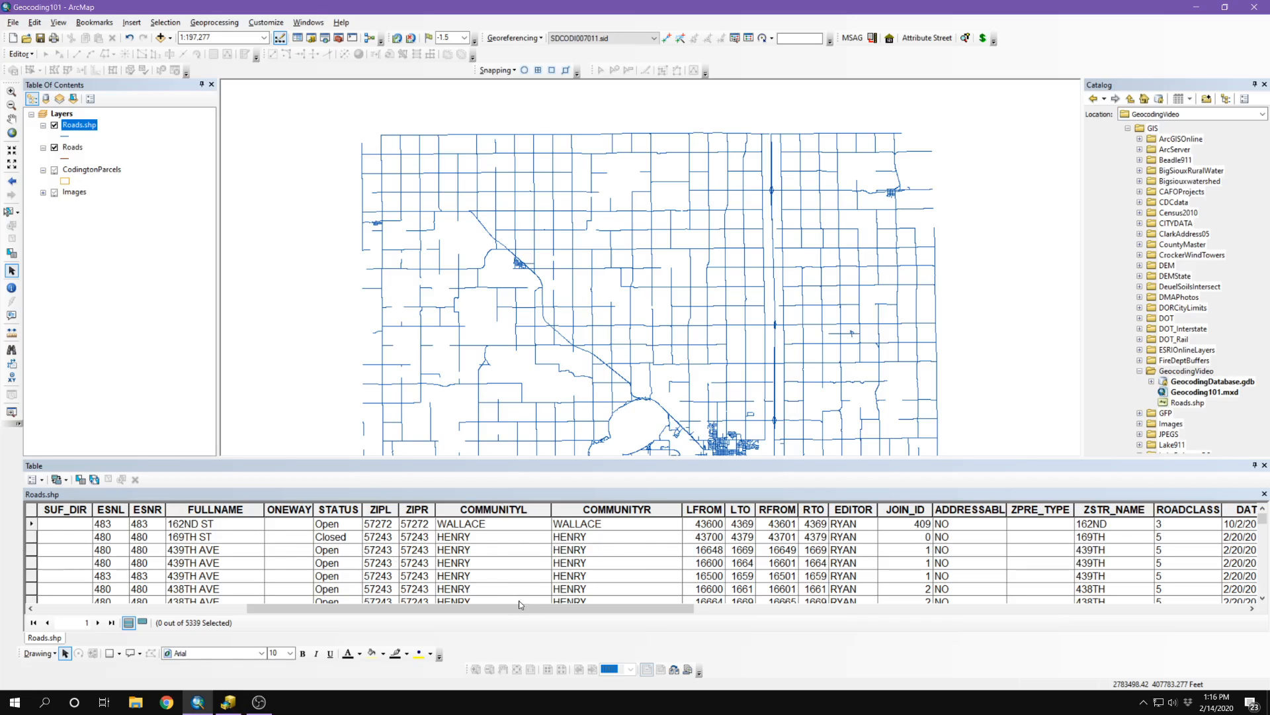
Step: Create a new address locator in GeocodingVideo using the US Address - Dual Ranges style
{"action": "left_click", "coordinate": [1174, 372]}
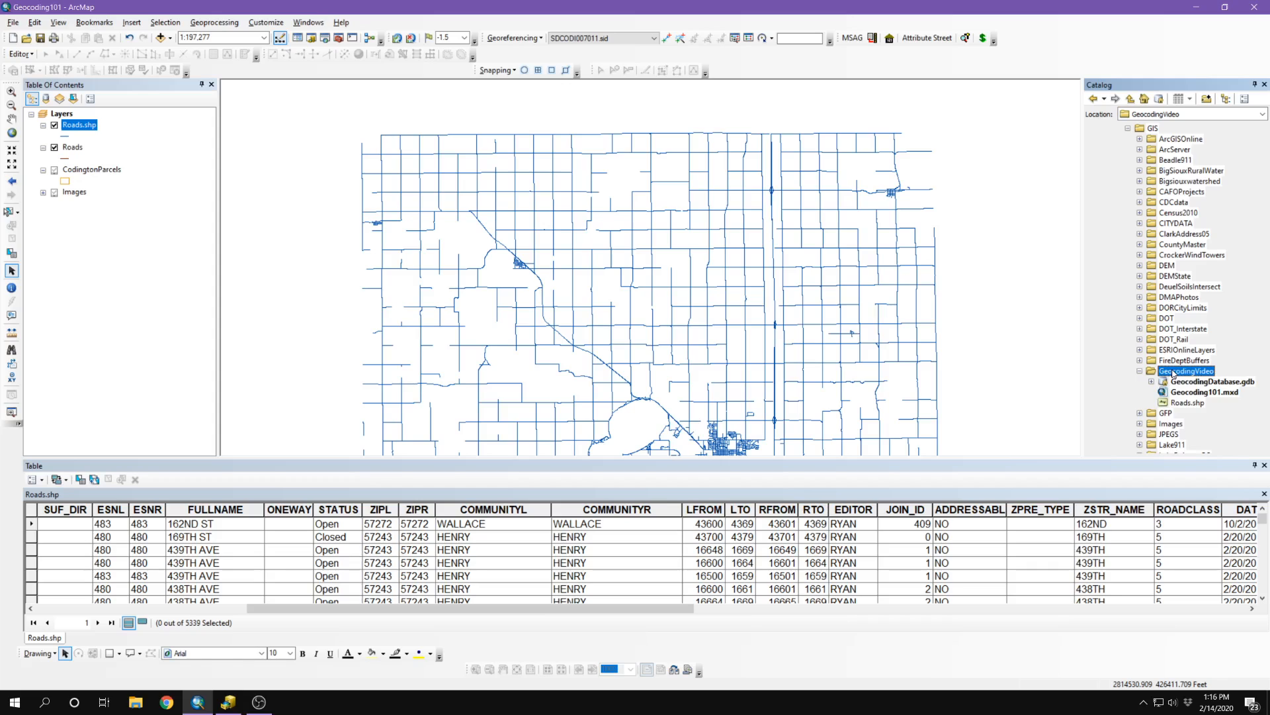
{"action": "right_click", "coordinate": [1173, 372]}
{"action": "mouse_move", "coordinate": [1148, 450]}
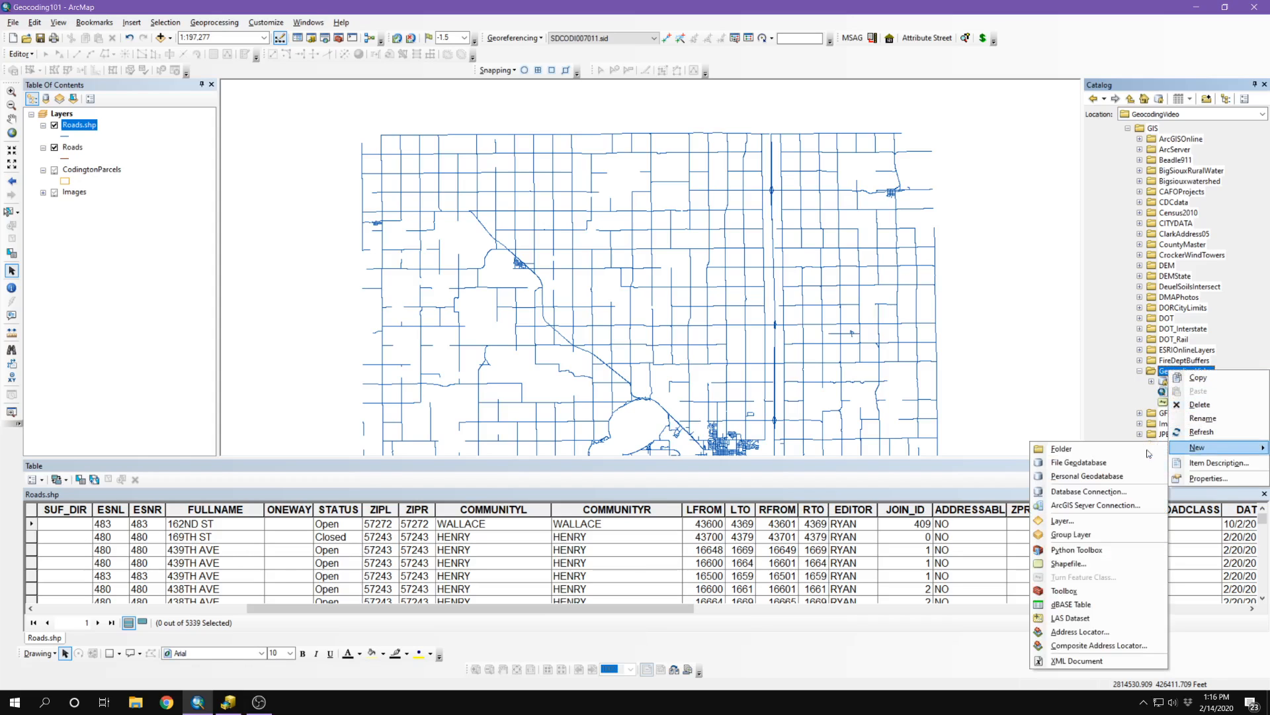
{"action": "left_click", "coordinate": [1080, 631]}
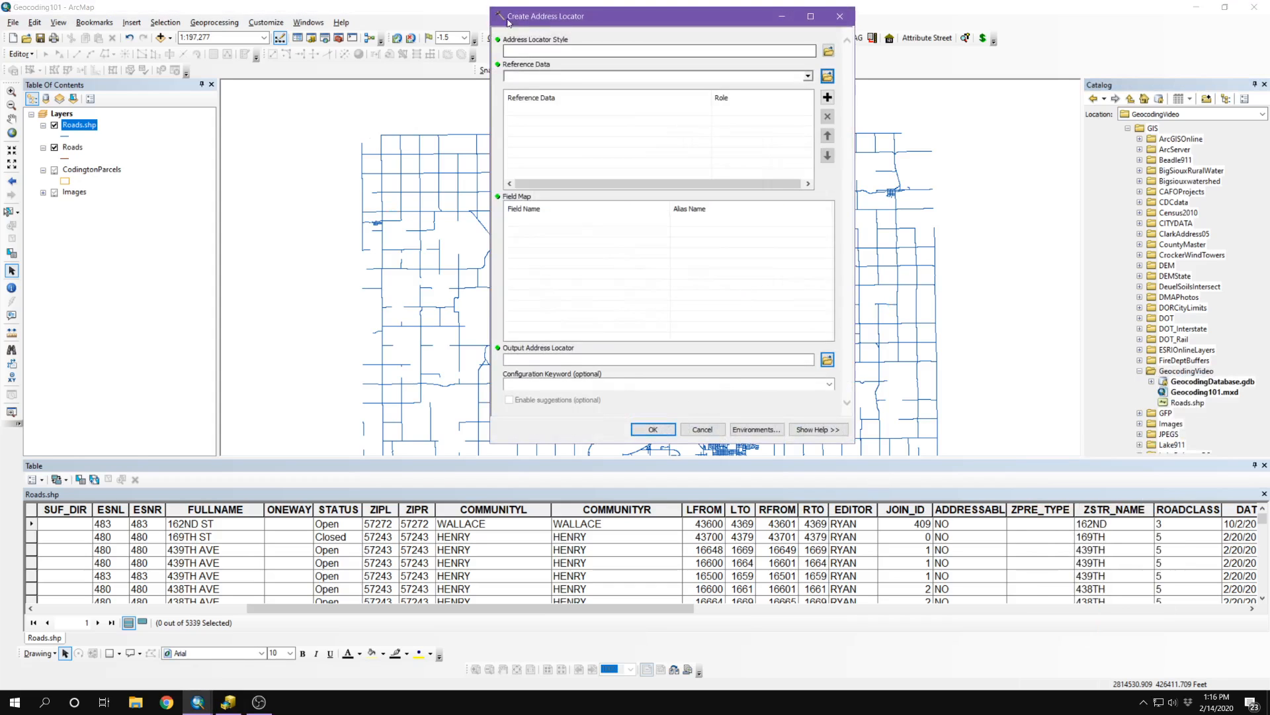
{"action": "left_click", "coordinate": [828, 52]}
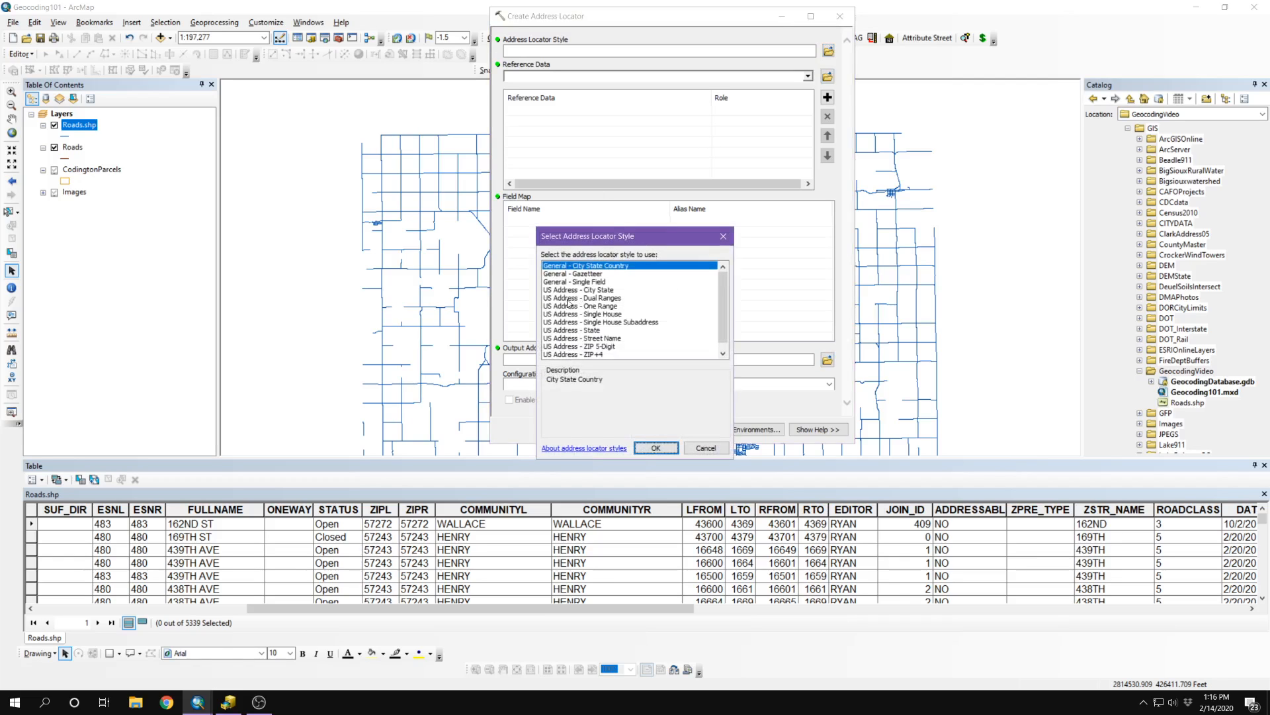
{"action": "left_click", "coordinate": [567, 299]}
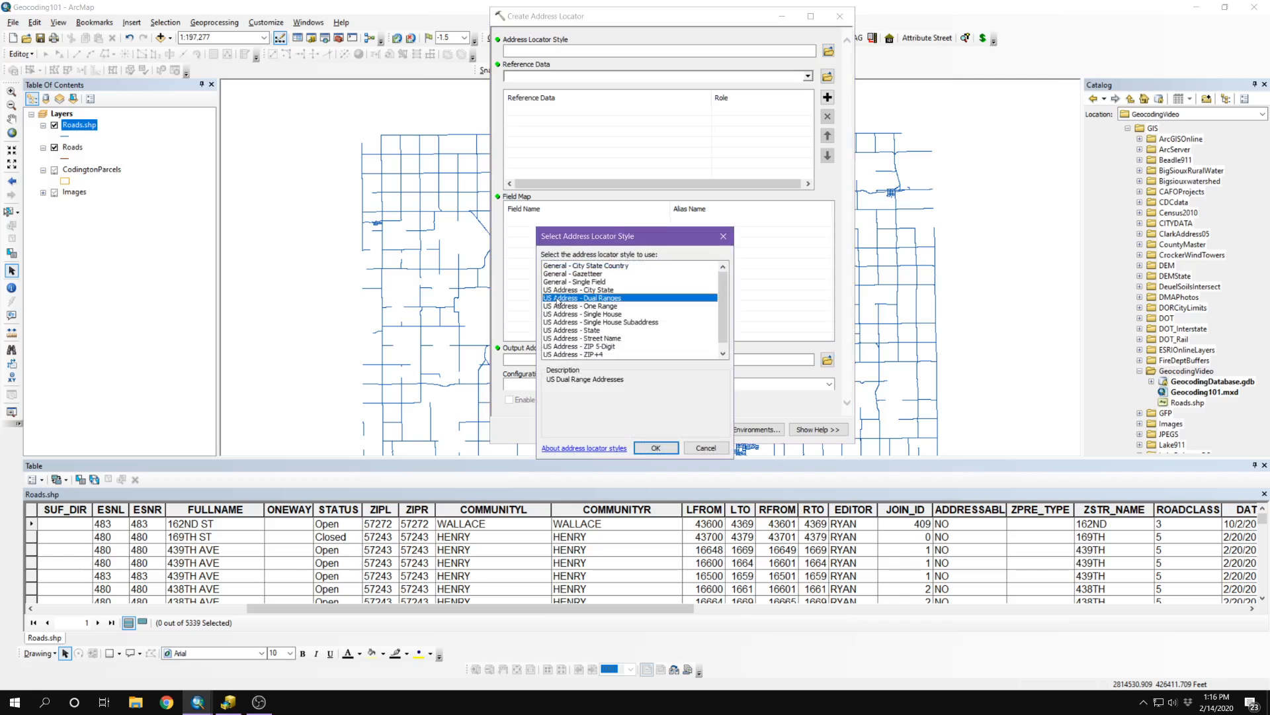
{"action": "left_click", "coordinate": [662, 448]}
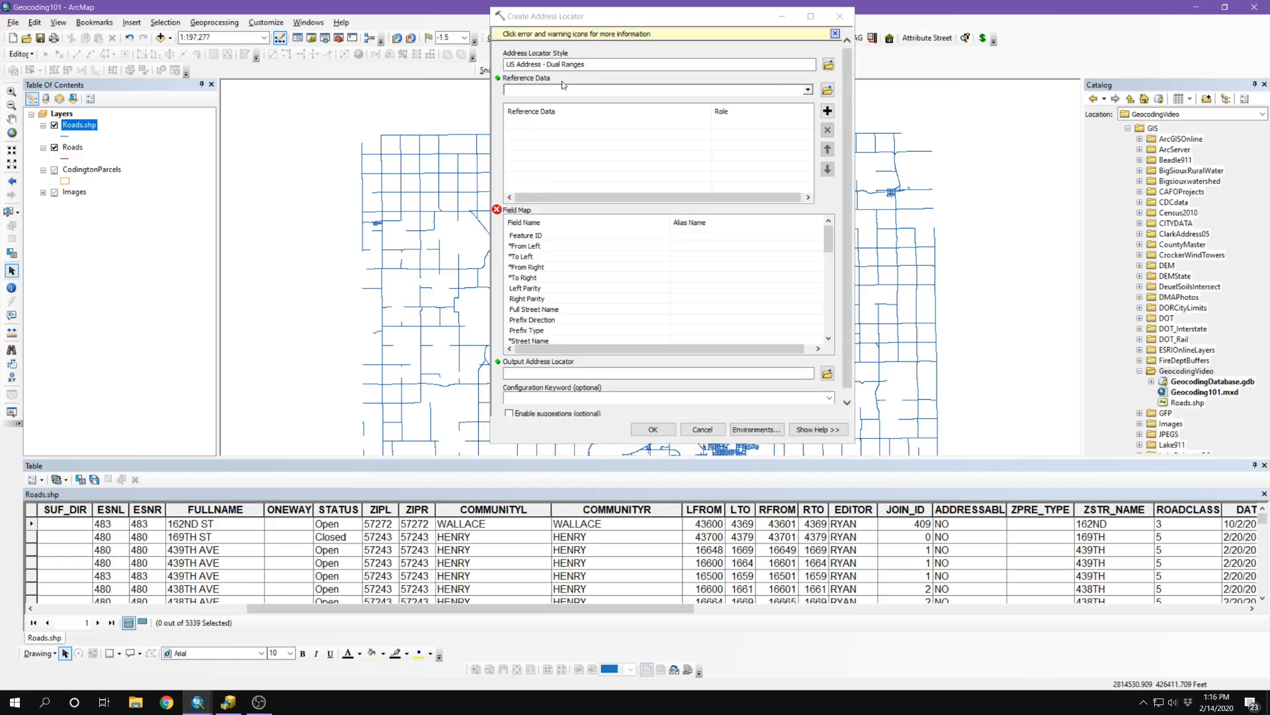
{"action": "left_click", "coordinate": [808, 91]}
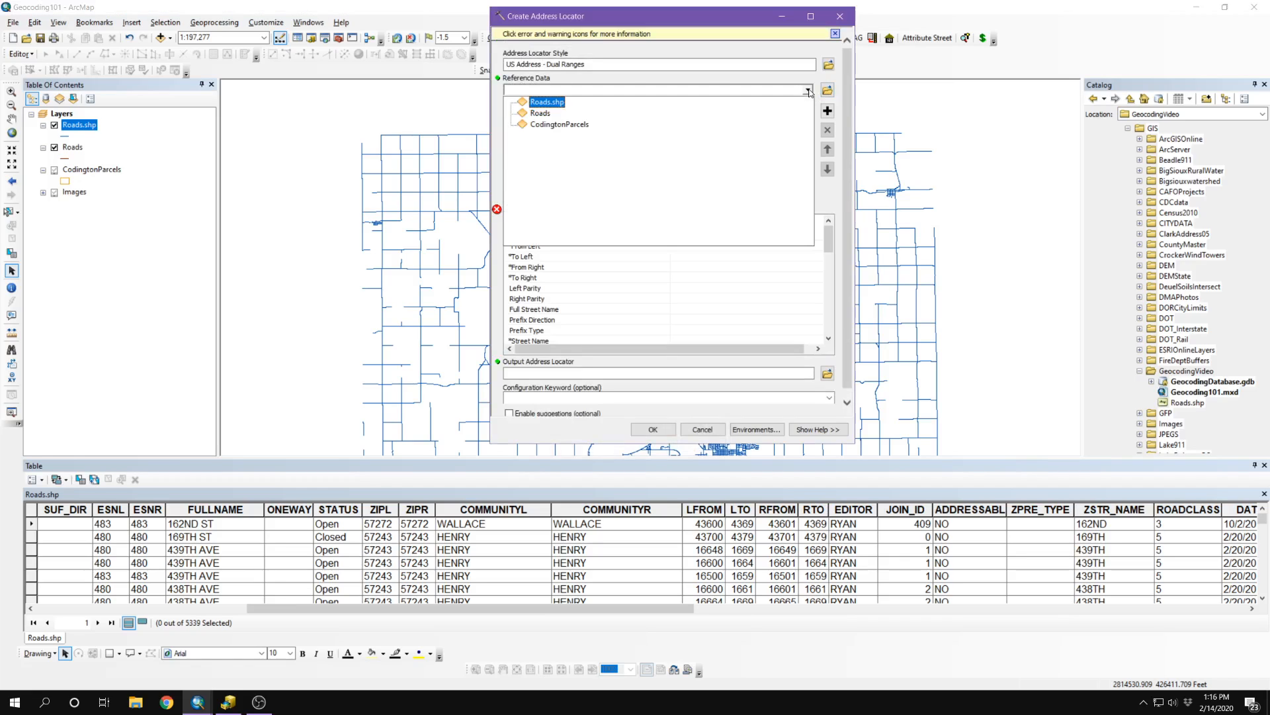
Step: Choose Roads.shp as the primary reference table so the field map auto-populates
{"action": "left_click", "coordinate": [546, 103]}
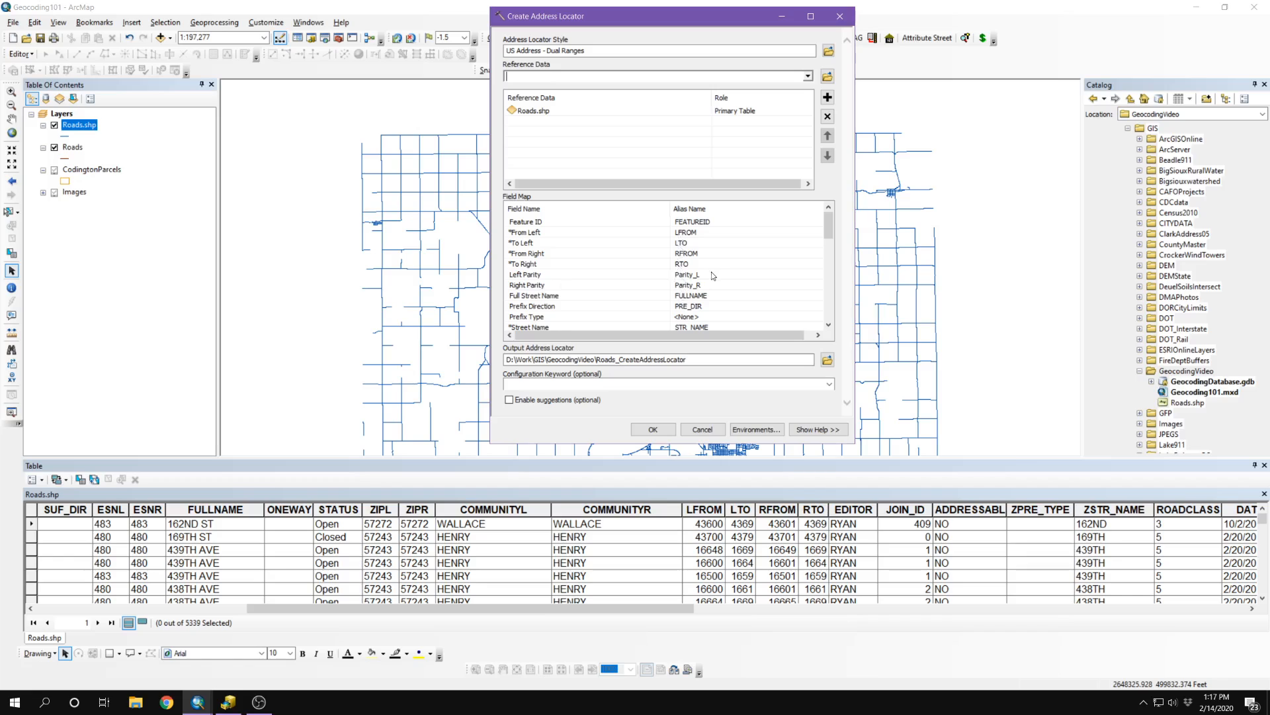
{"action": "scroll", "coordinate": [715, 275], "scroll_direction": "down", "scroll_amount": 1}
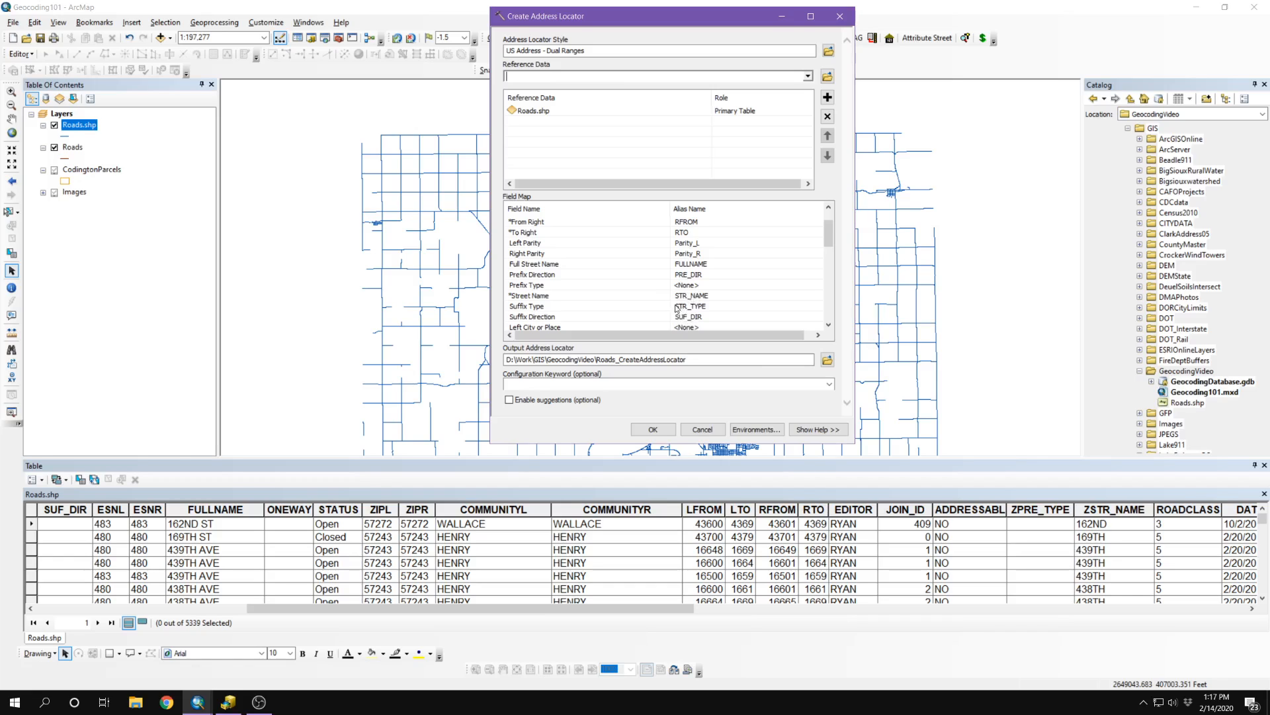
Step: Map Prefix Type to ZPRE_TYPE and Street Name to ZSTR_NAME in the field map
{"action": "left_click", "coordinate": [703, 284]}
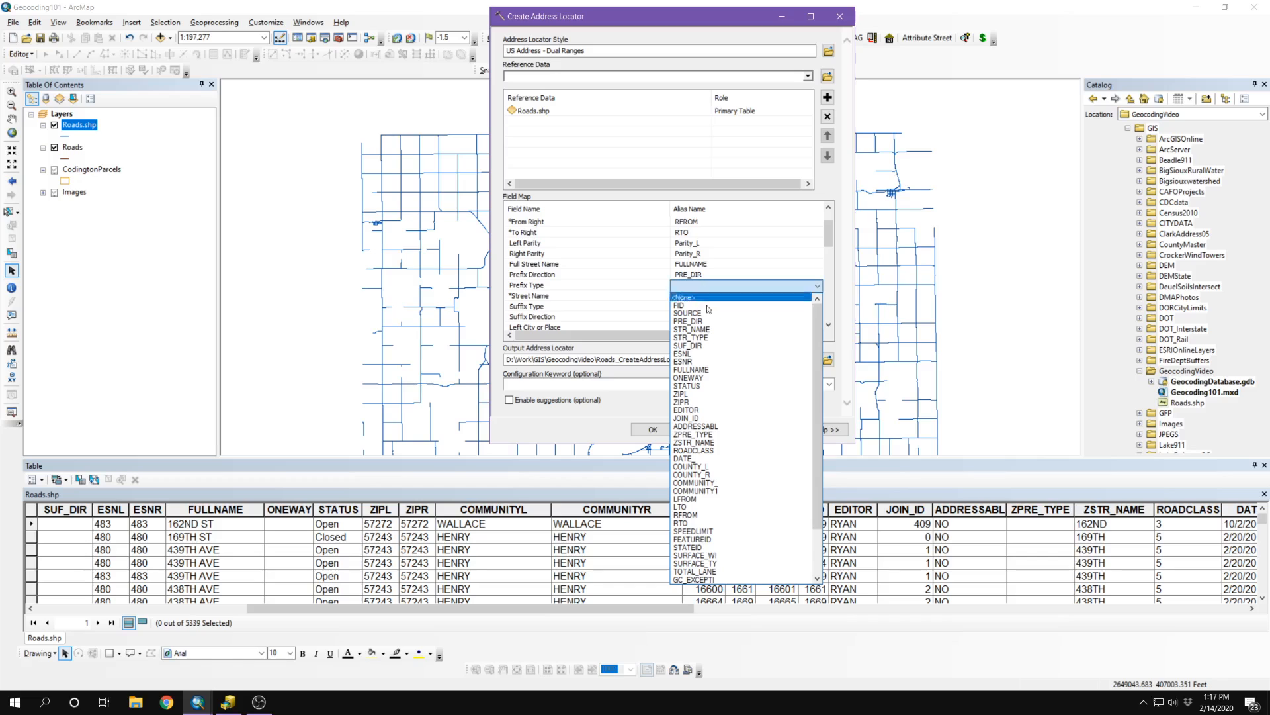
{"action": "scroll", "coordinate": [765, 504], "scroll_direction": "down", "scroll_amount": 3}
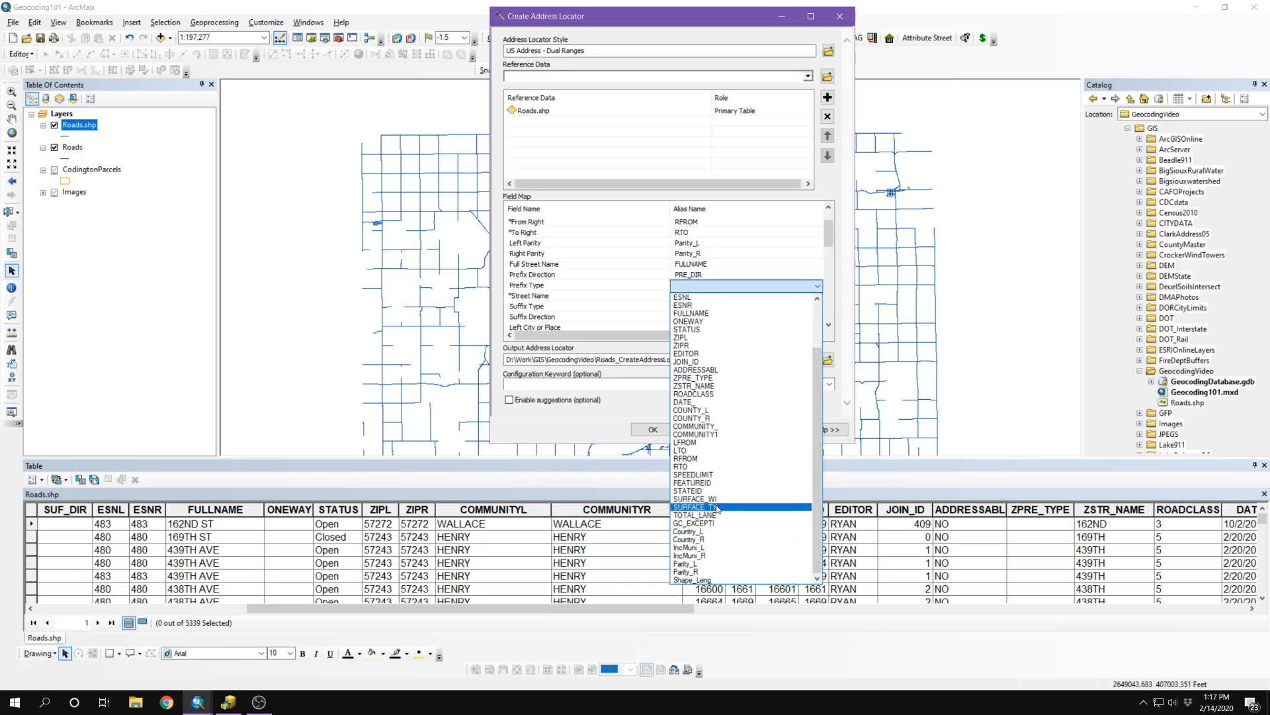
{"action": "left_click", "coordinate": [704, 378]}
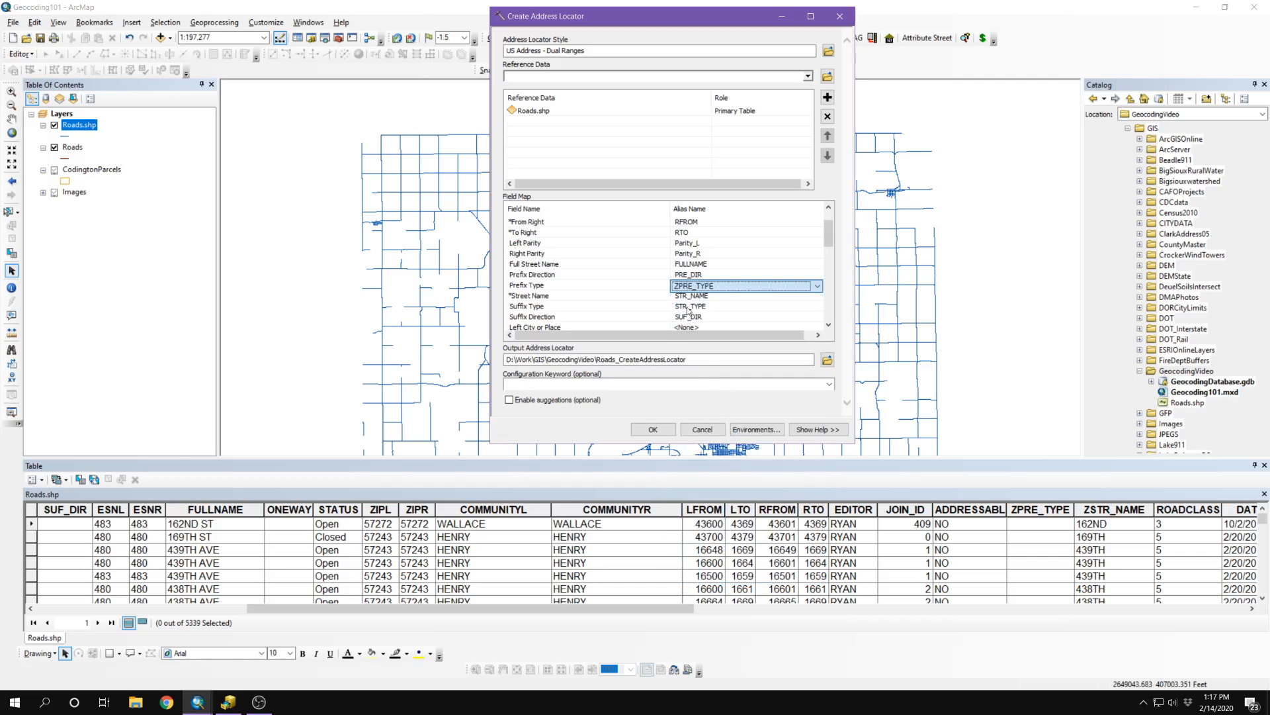
{"action": "left_click", "coordinate": [690, 295]}
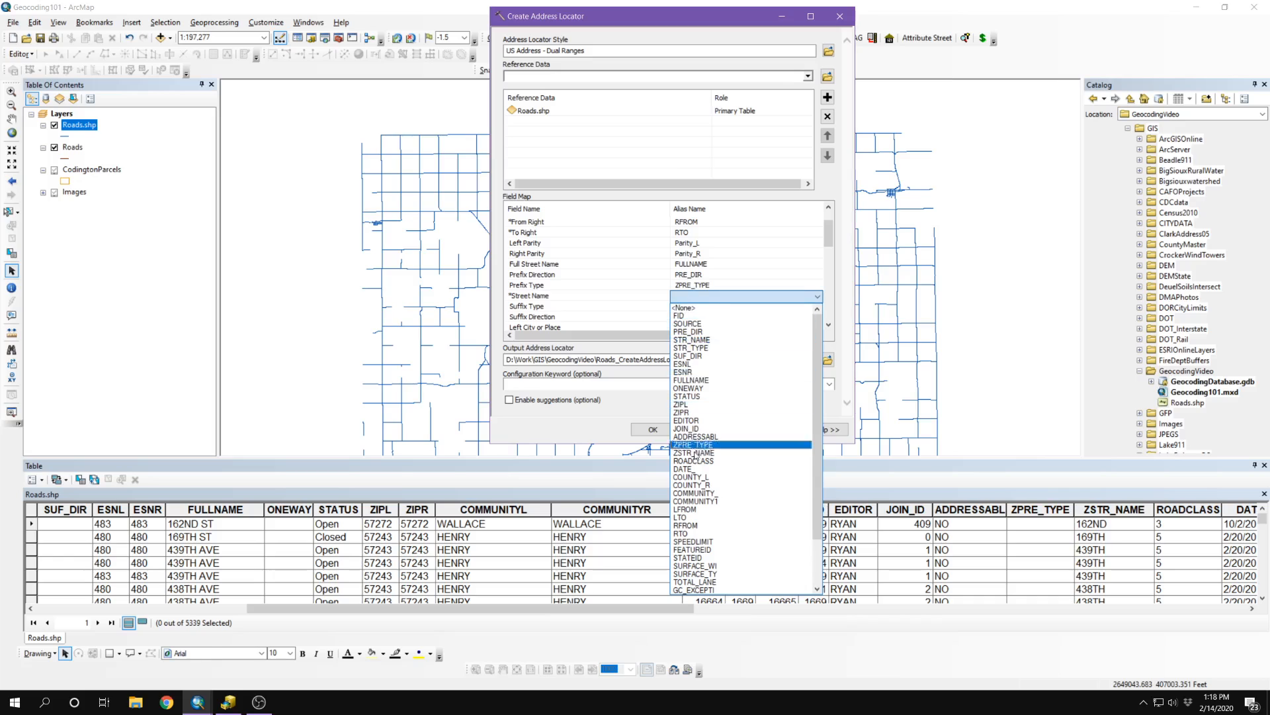
{"action": "scroll", "coordinate": [701, 536], "scroll_direction": "down", "scroll_amount": 1}
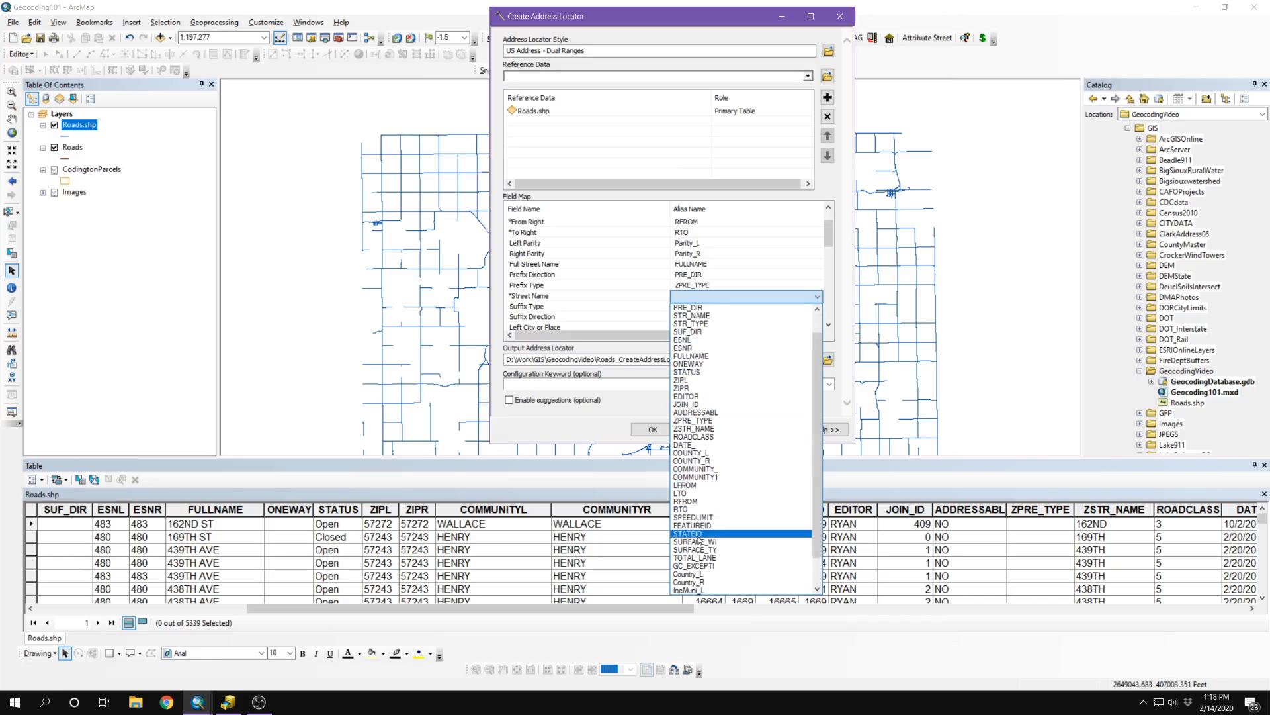
{"action": "left_click", "coordinate": [698, 428]}
{"action": "scroll", "coordinate": [689, 261], "scroll_direction": "down", "scroll_amount": 1}
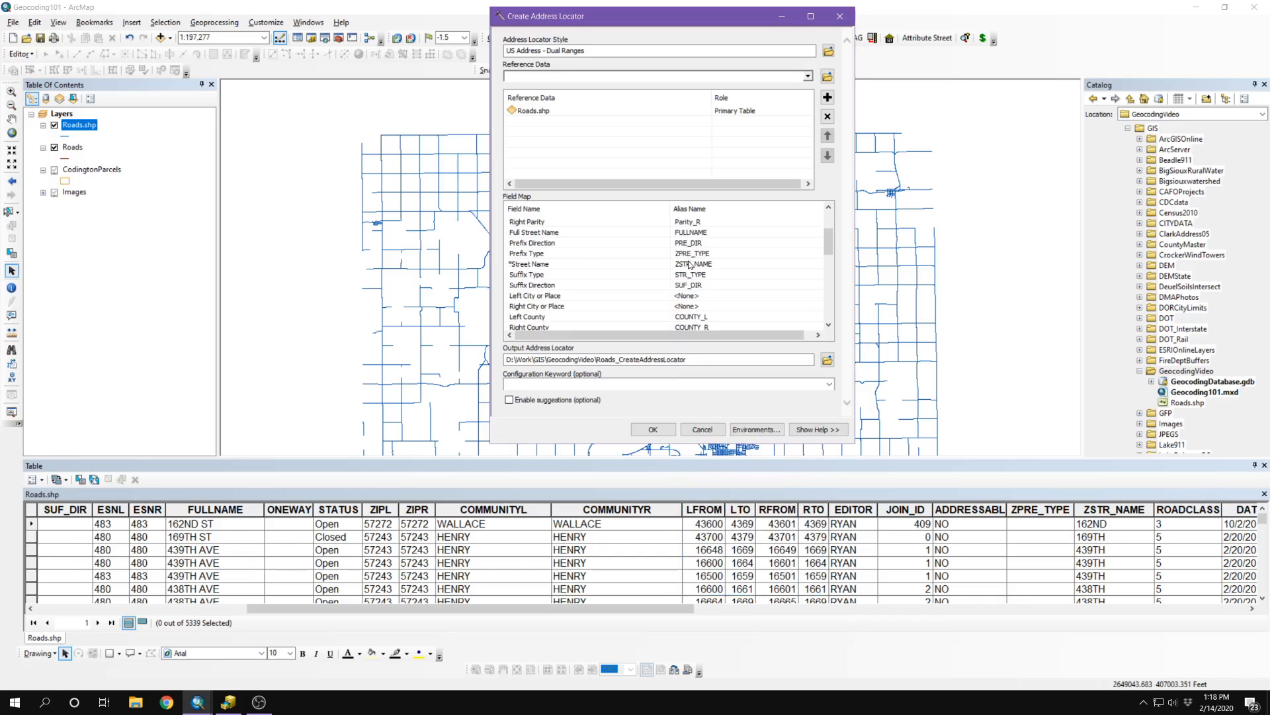
{"action": "scroll", "coordinate": [614, 248], "scroll_direction": "down", "scroll_amount": 1}
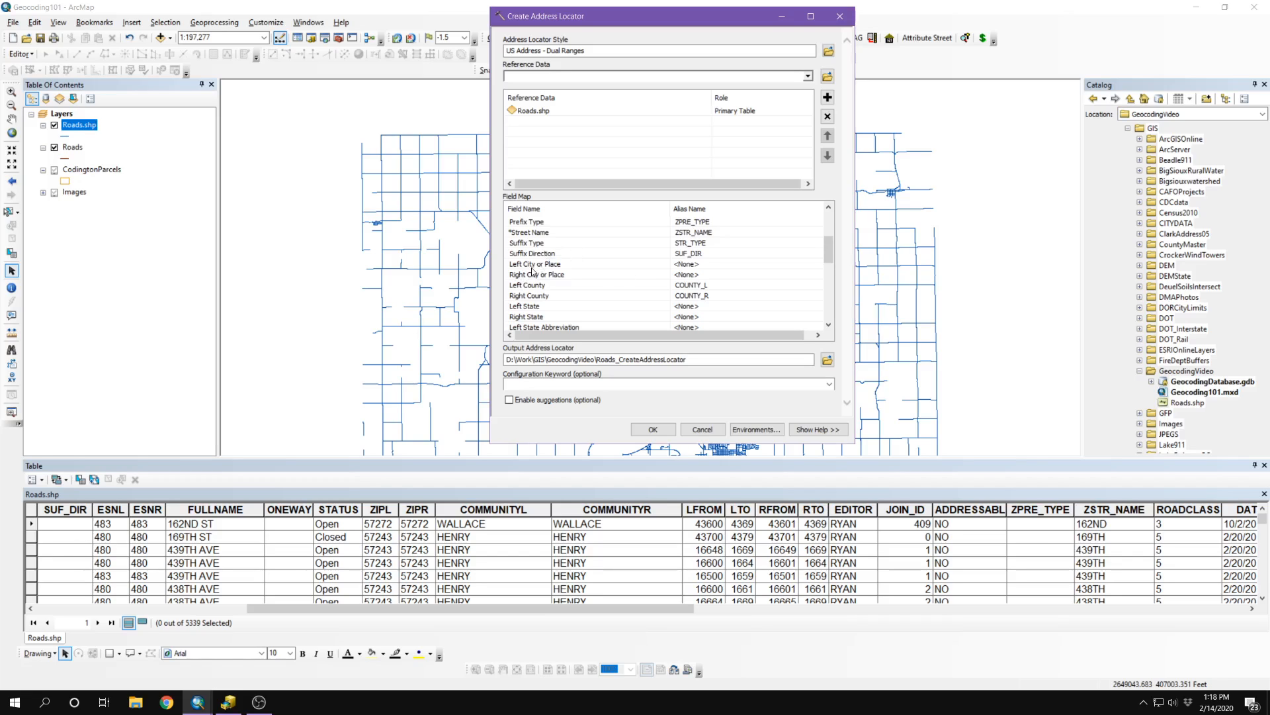
Step: Map Left and Right City or Place to COMMUNITYL and COMMUNITYR, then review remaining mappings
{"action": "left_click", "coordinate": [683, 265]}
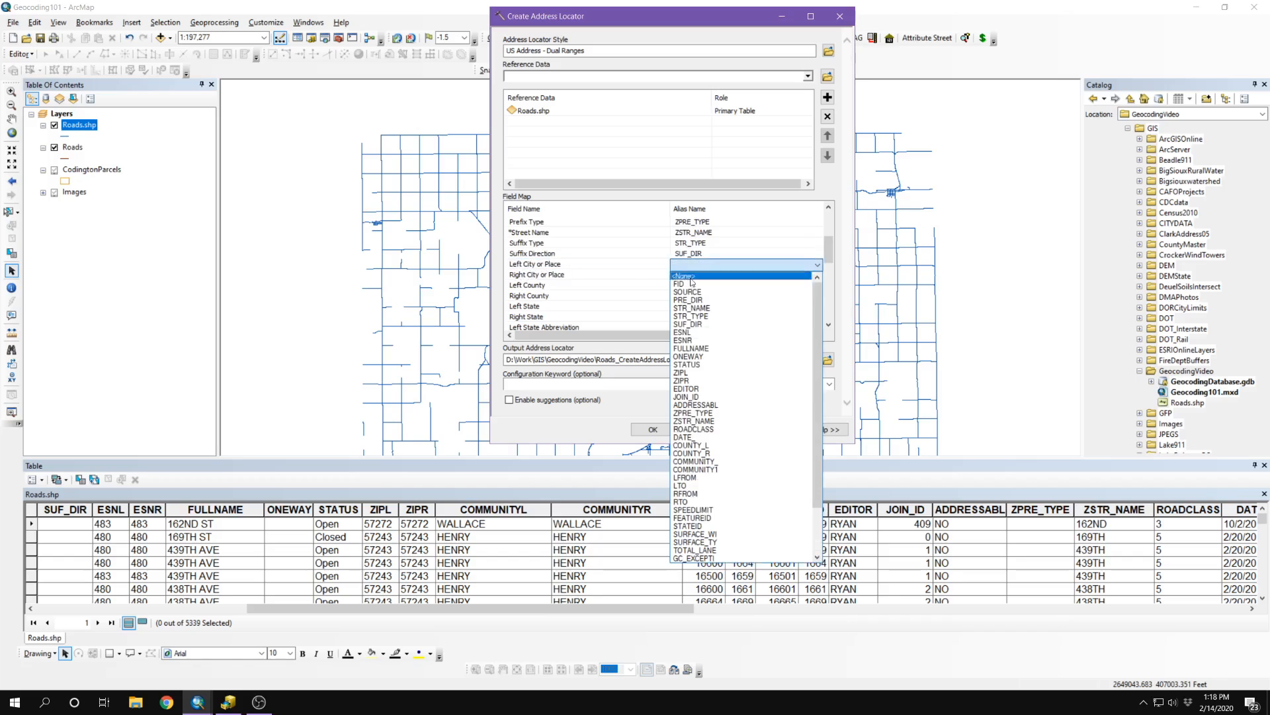
{"action": "left_click", "coordinate": [703, 465]}
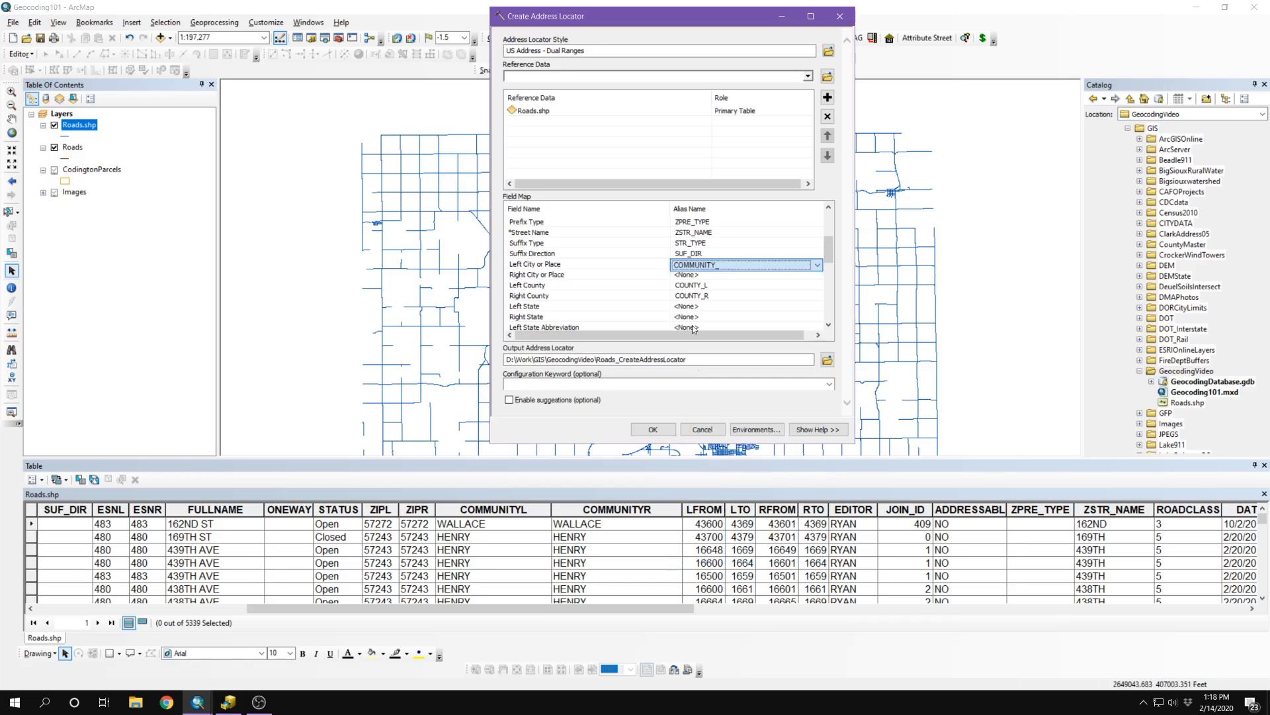
{"action": "left_click", "coordinate": [686, 276]}
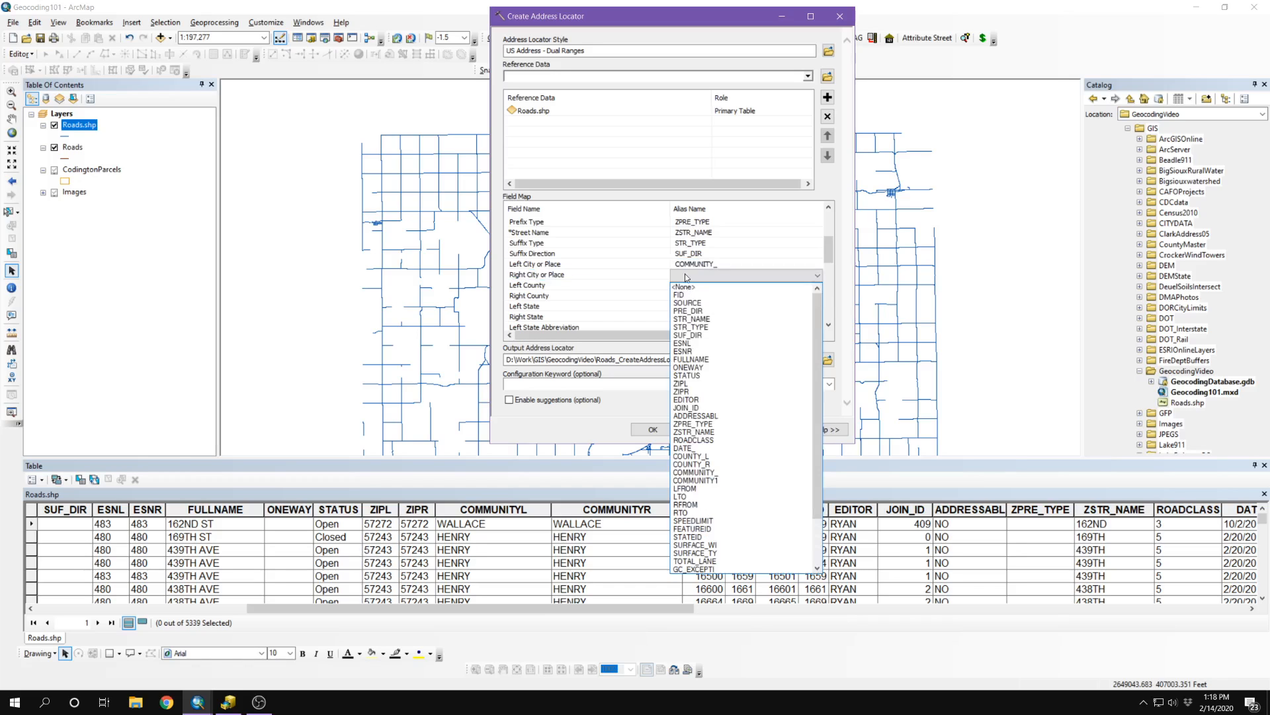
{"action": "left_click", "coordinate": [700, 481]}
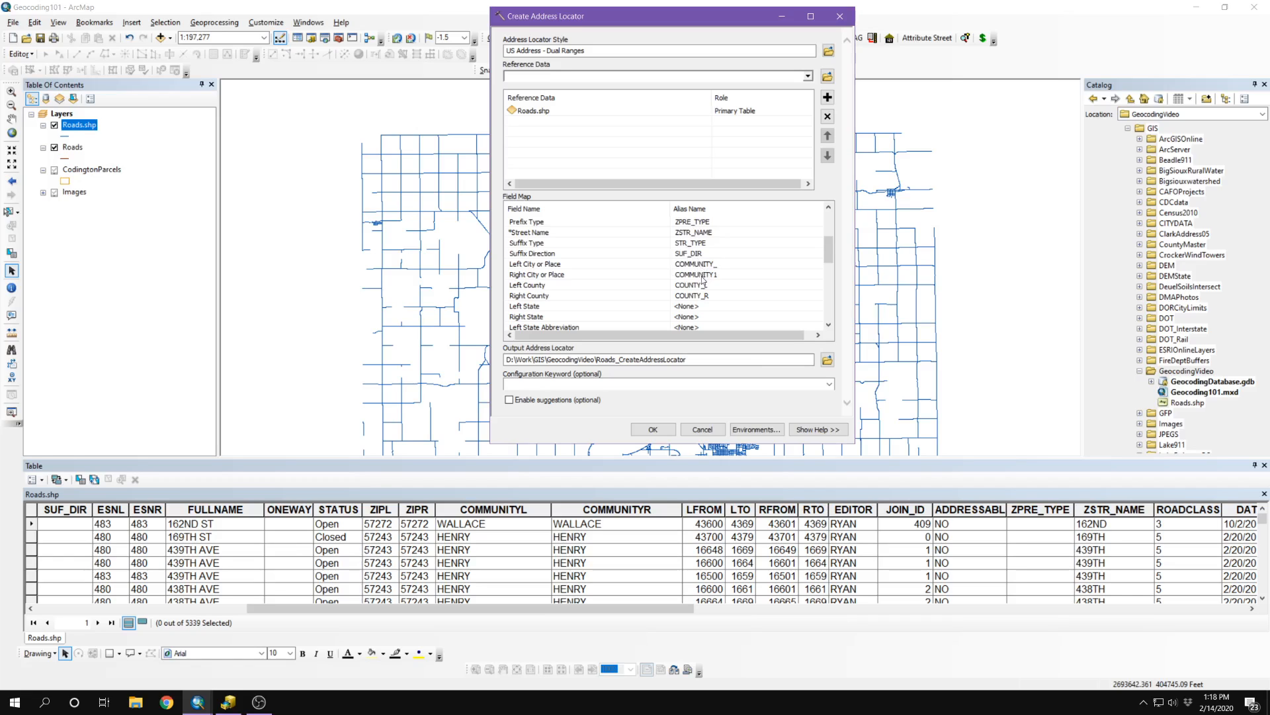
{"action": "scroll", "coordinate": [641, 258], "scroll_direction": "down", "scroll_amount": 1}
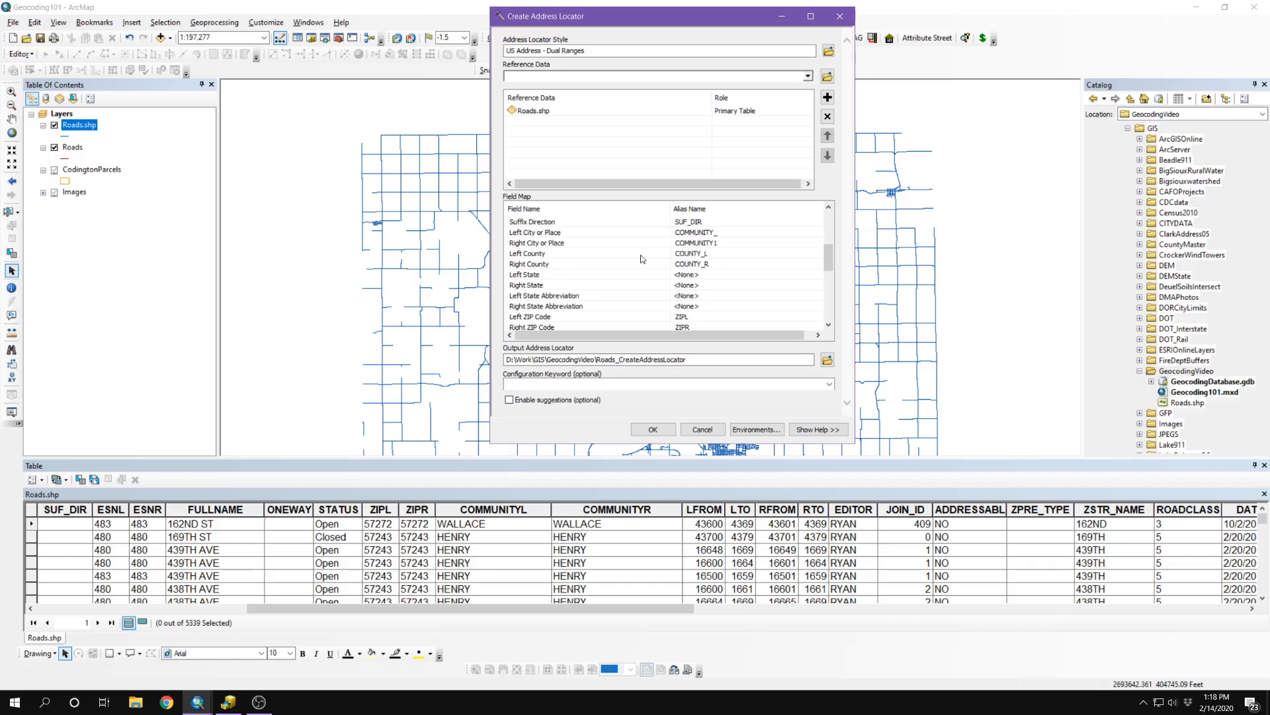
{"action": "scroll", "coordinate": [641, 259], "scroll_direction": "down", "scroll_amount": 1}
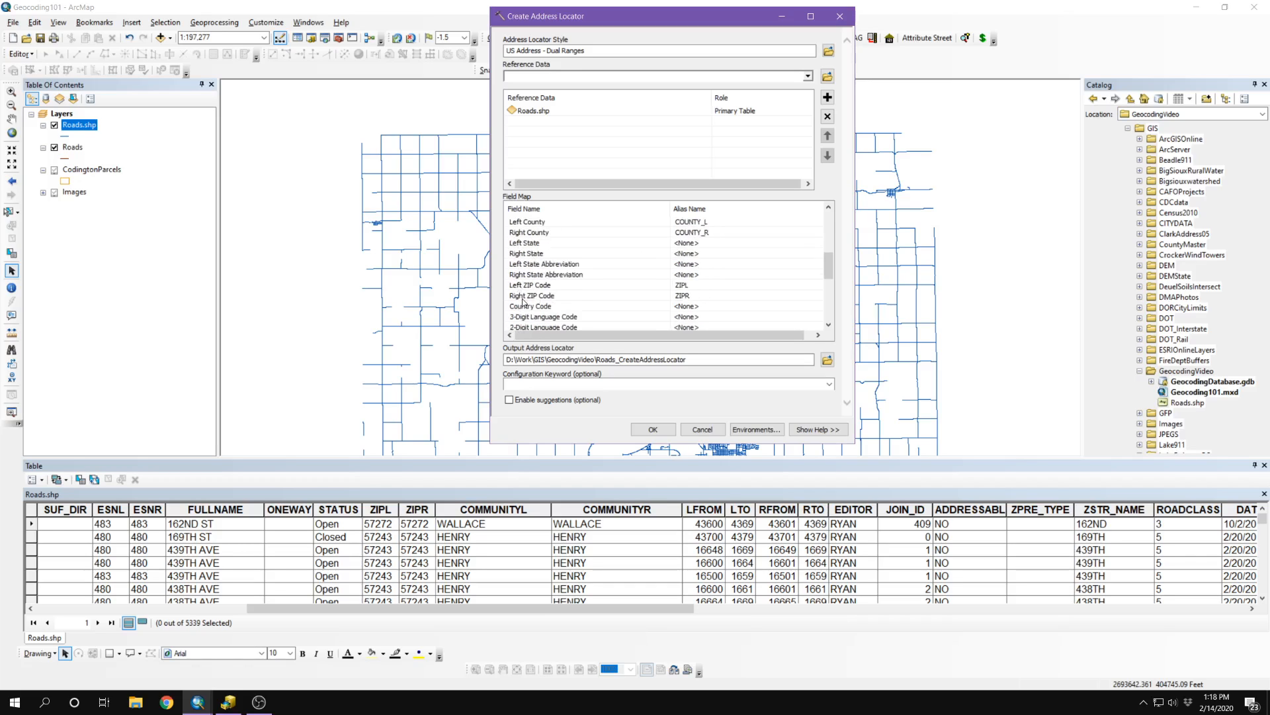
{"action": "scroll", "coordinate": [704, 271], "scroll_direction": "down", "scroll_amount": 2}
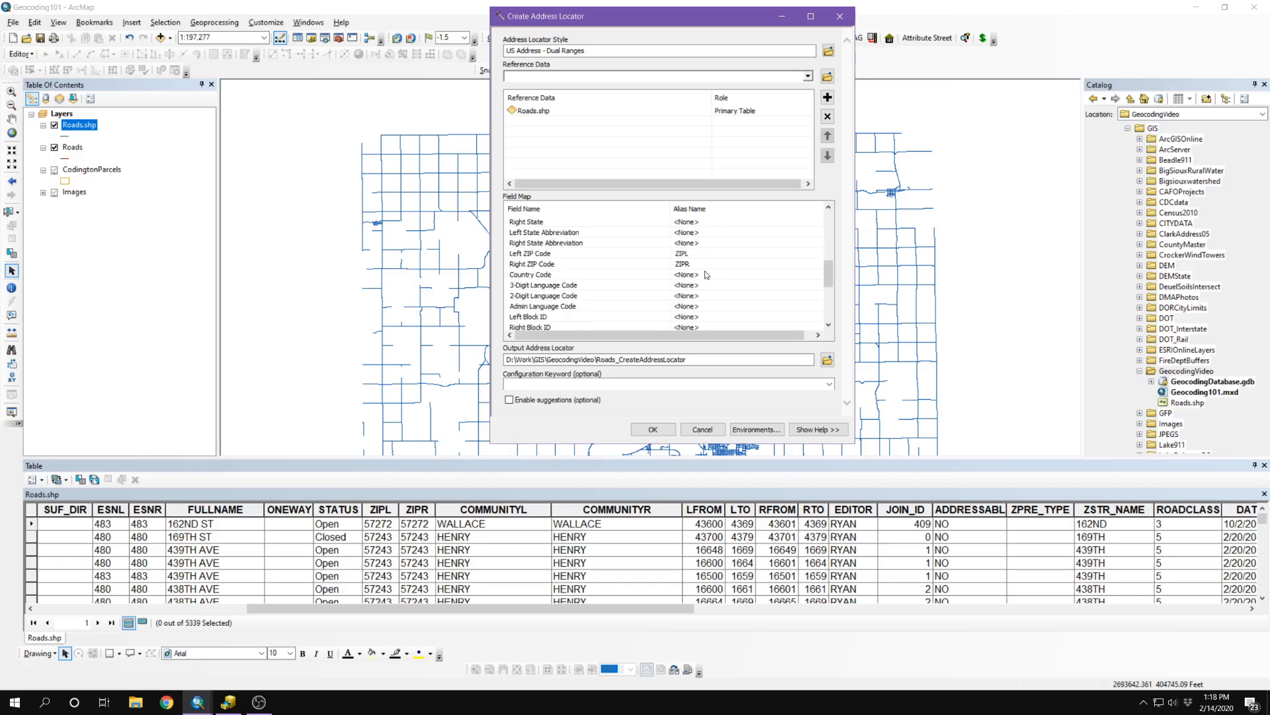
{"action": "scroll", "coordinate": [705, 273], "scroll_direction": "down", "scroll_amount": 2}
{"action": "scroll", "coordinate": [716, 285], "scroll_direction": "down", "scroll_amount": 1}
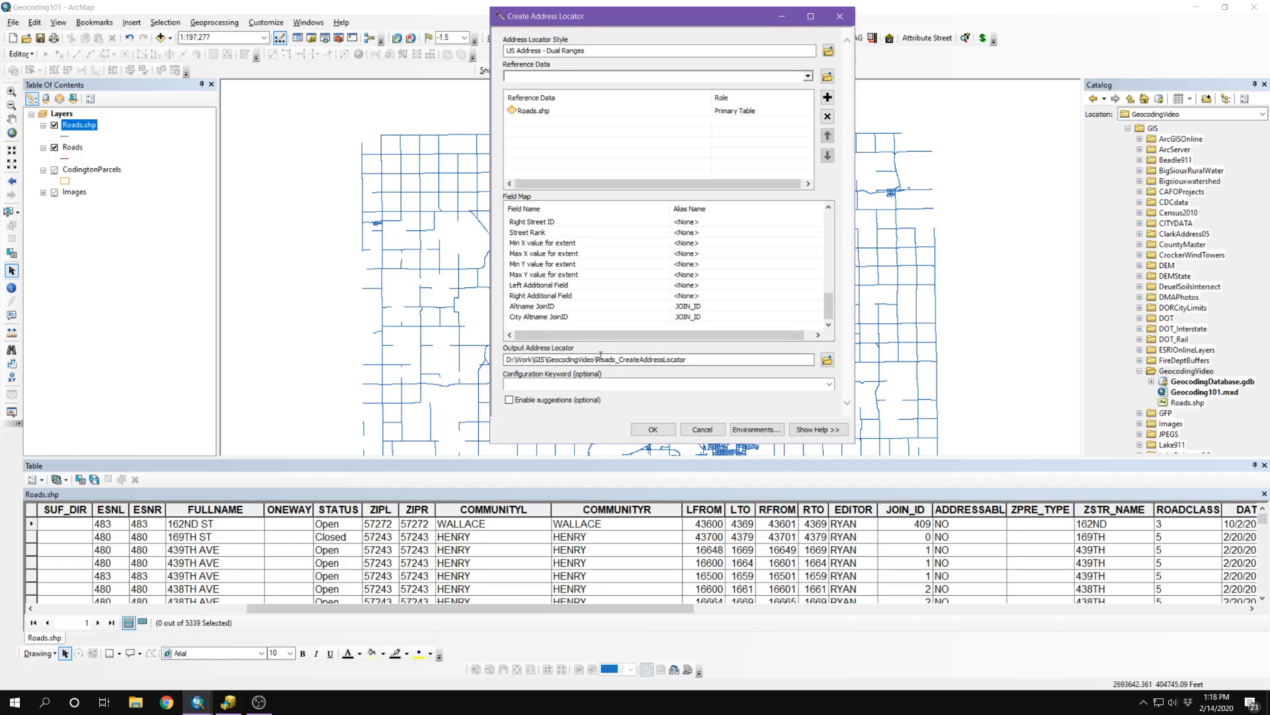
Step: Save the output locator as CodingtonRoadsLocator in D:\Work\GIS\GeocodingVideo and build it
{"action": "left_click", "coordinate": [827, 359]}
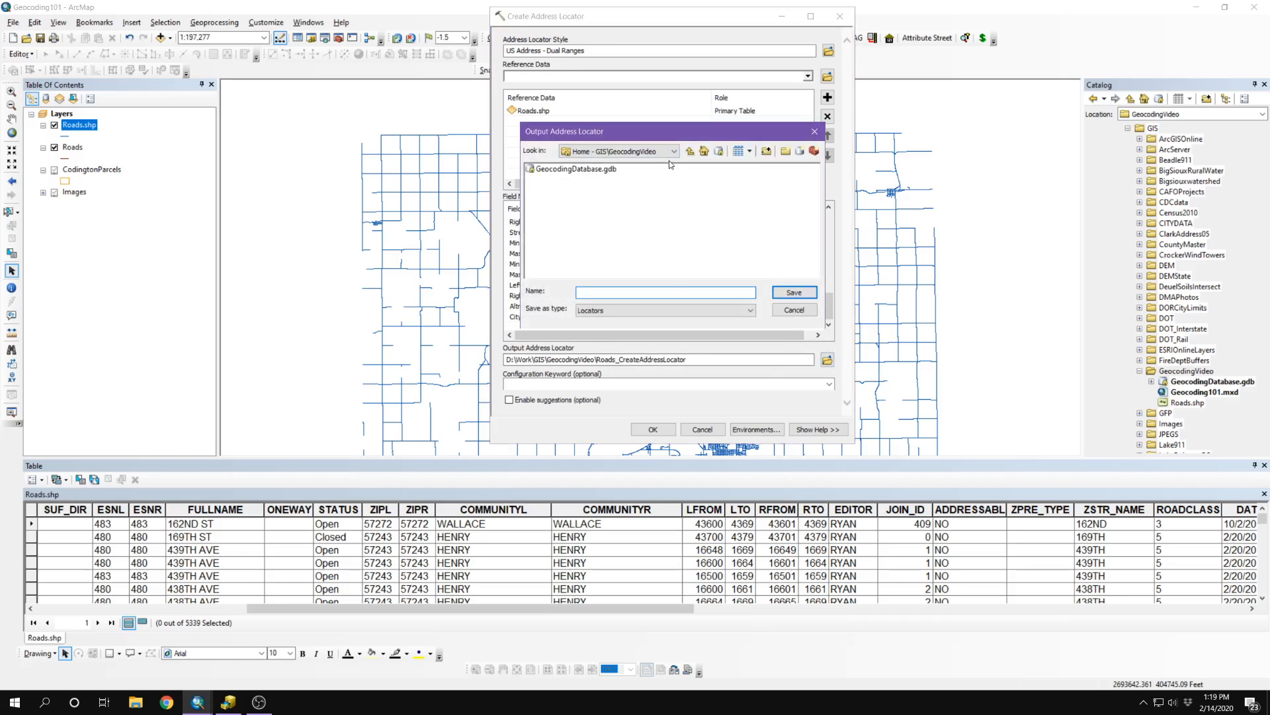
{"action": "left_click", "coordinate": [672, 151]}
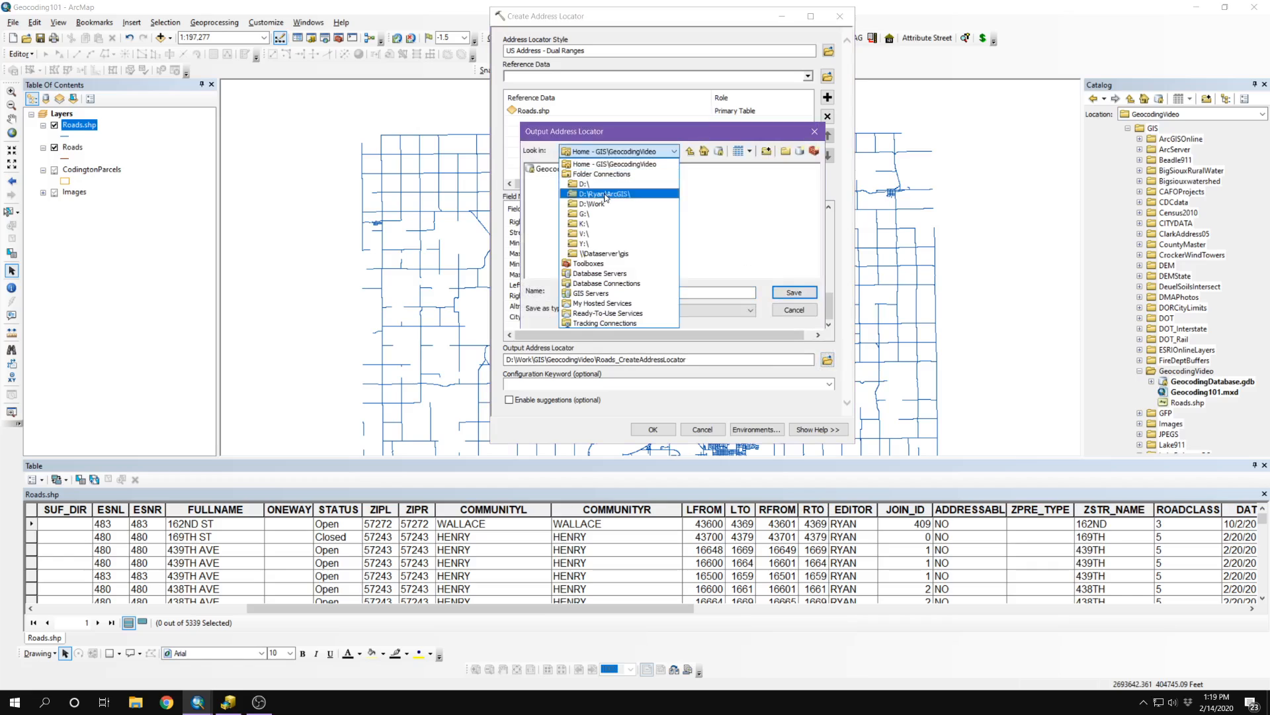
{"action": "left_click", "coordinate": [599, 204]}
{"action": "left_click", "coordinate": [537, 200]}
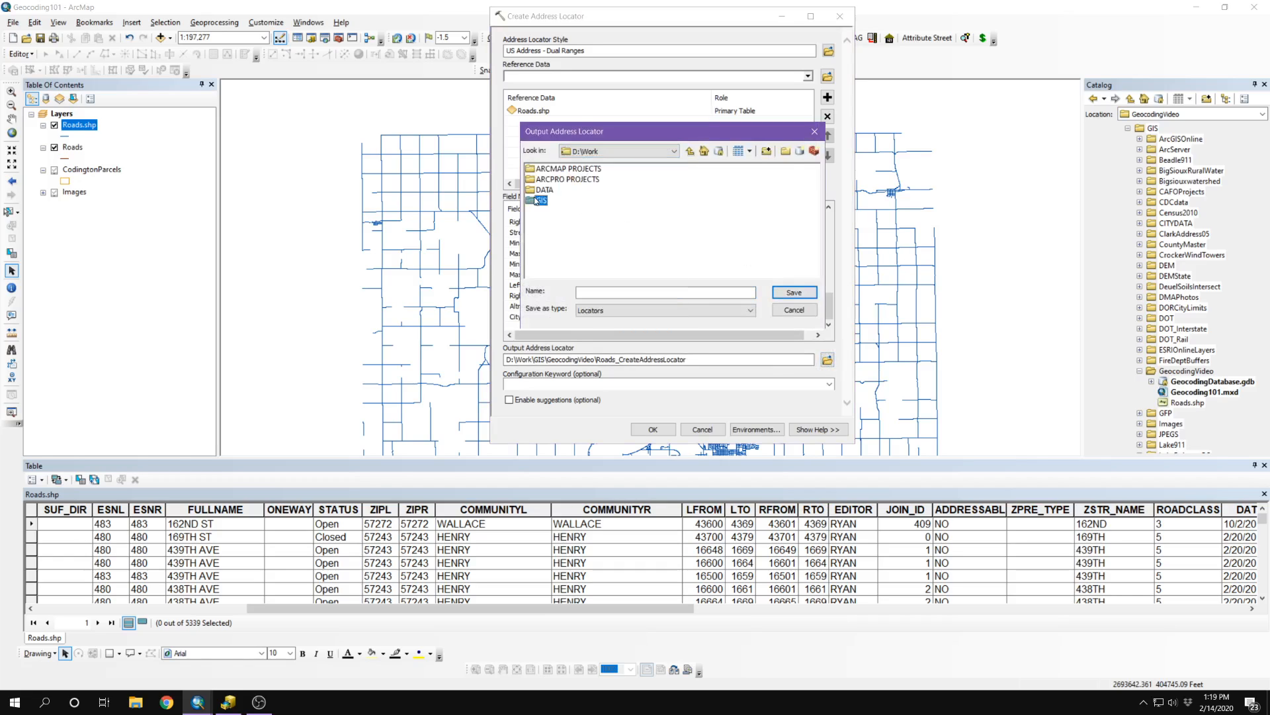
{"action": "double_click", "coordinate": [537, 200]}
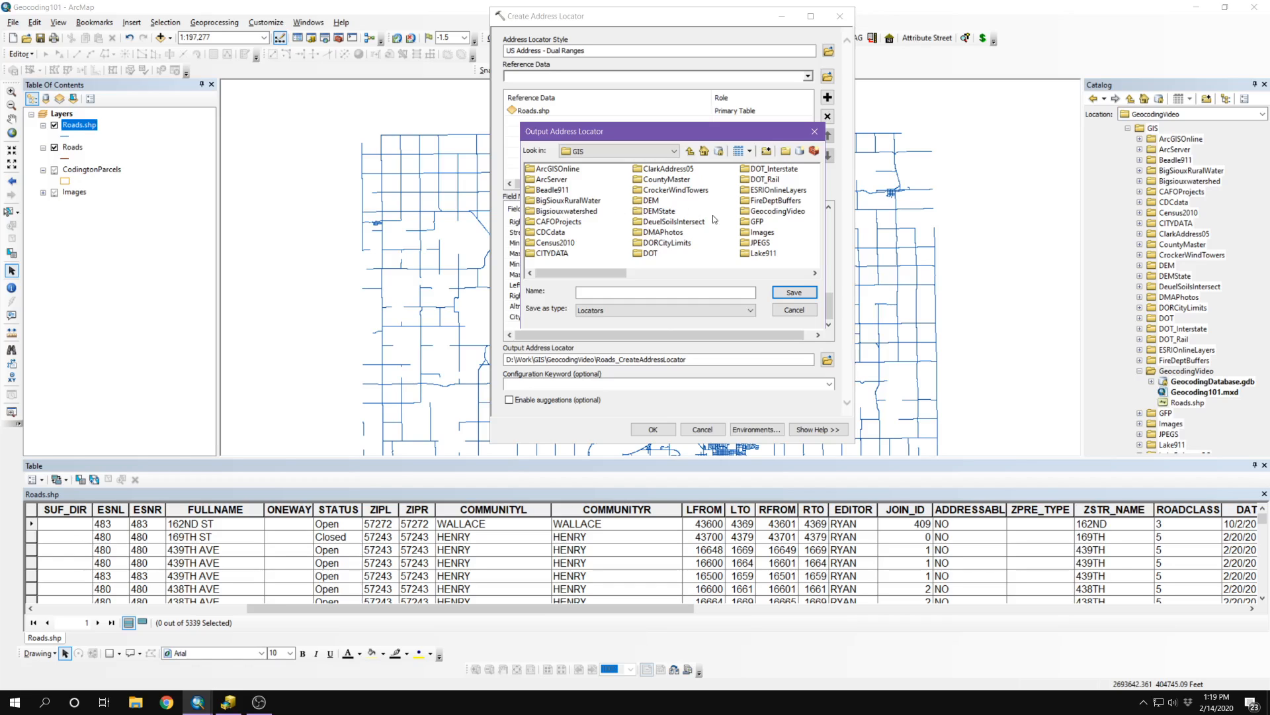
{"action": "double_click", "coordinate": [748, 212]}
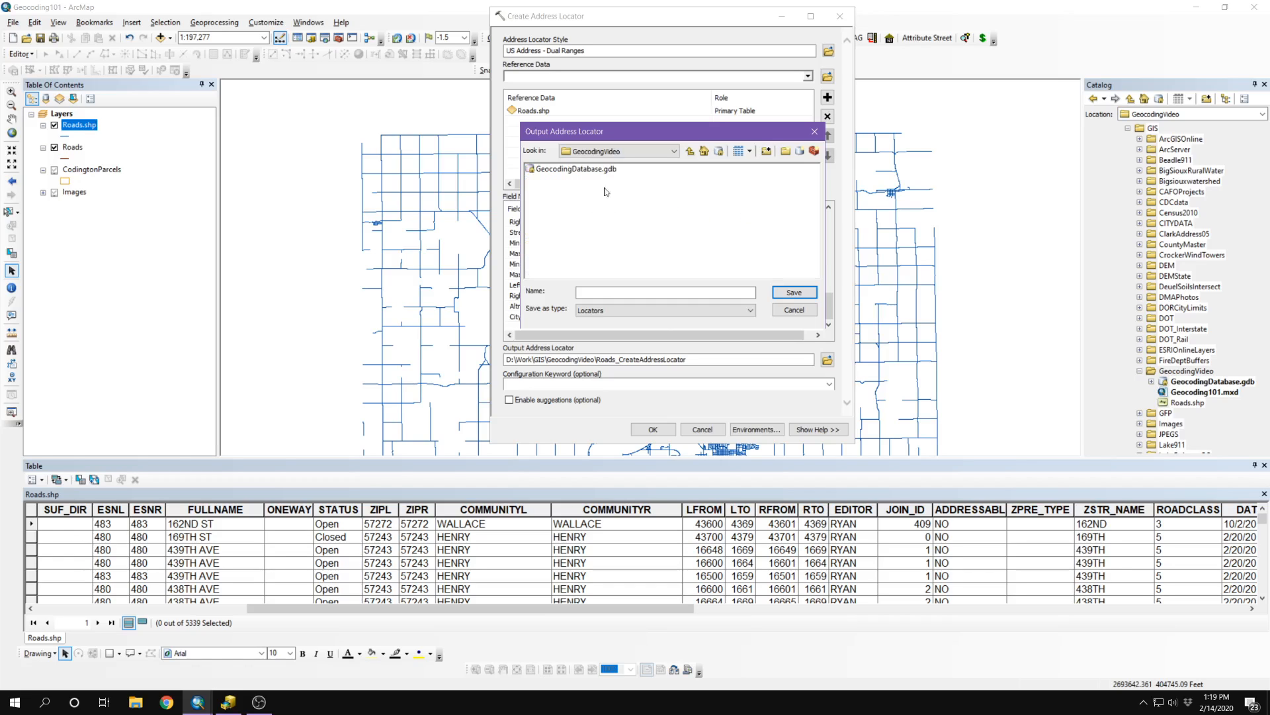
{"action": "left_click", "coordinate": [592, 291]}
{"action": "type", "text": "CodingtonRoadsLocator"}
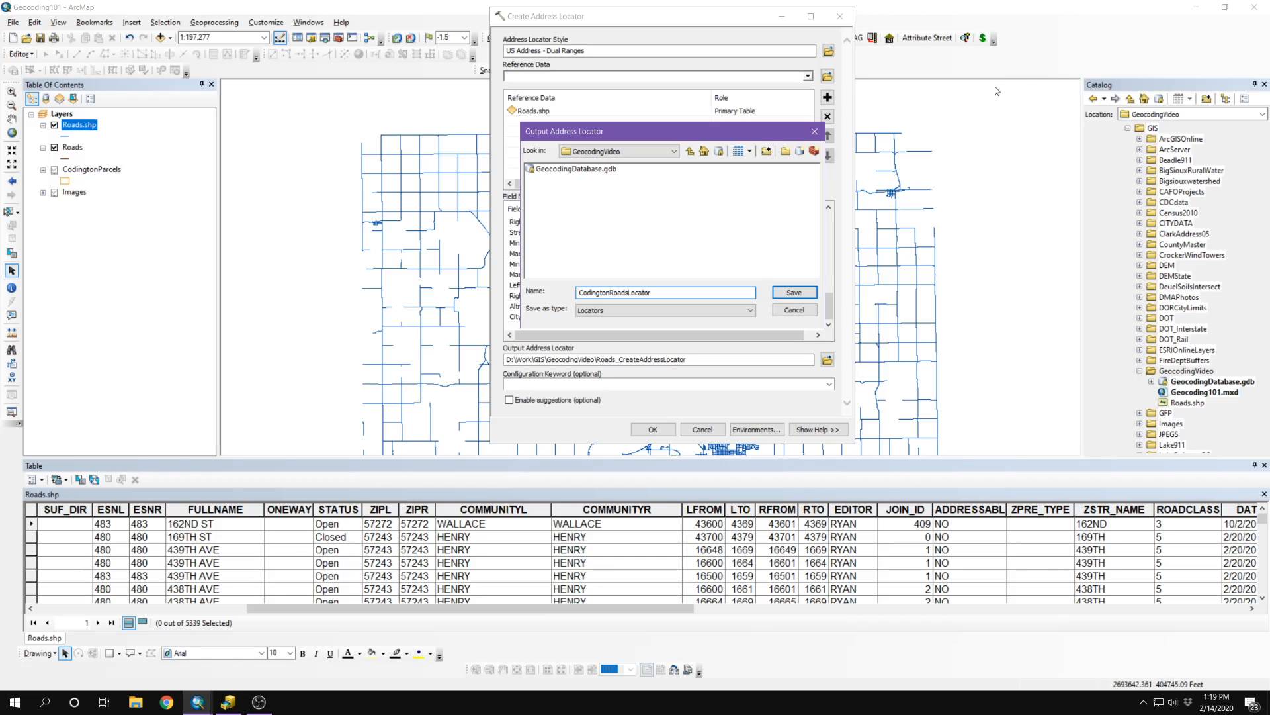
{"action": "left_click", "coordinate": [794, 292]}
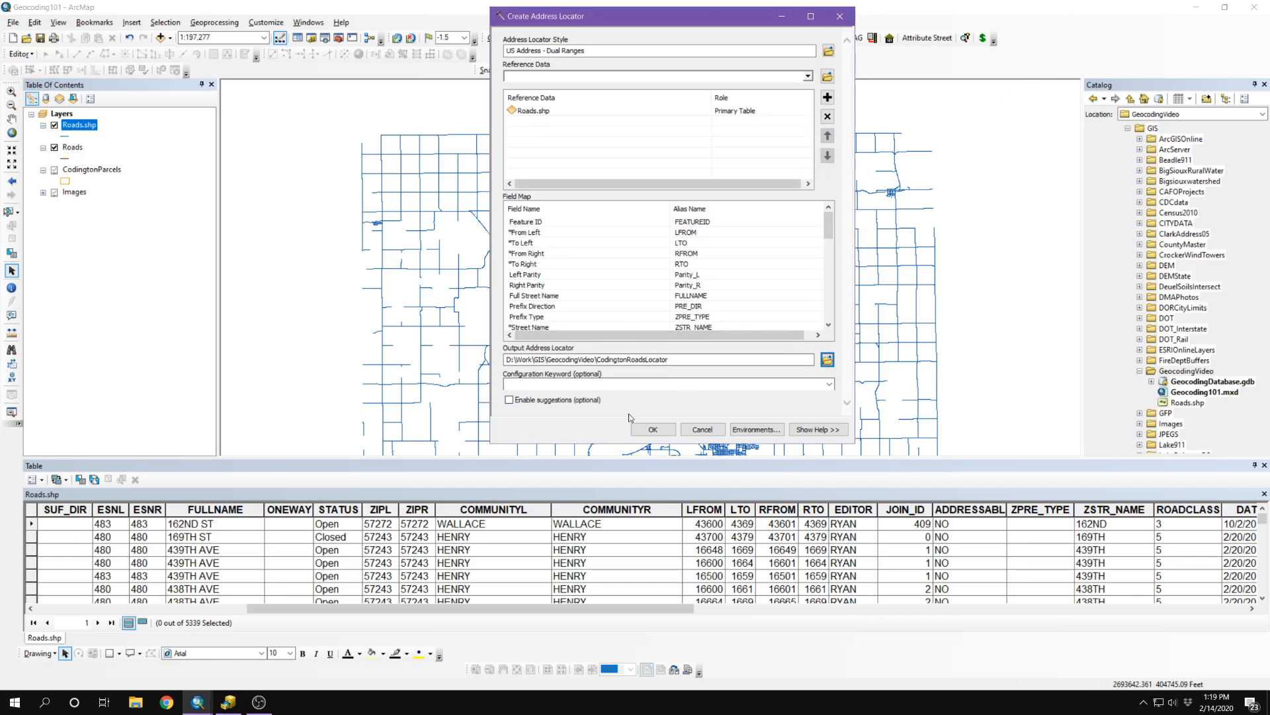
{"action": "left_click", "coordinate": [653, 430]}
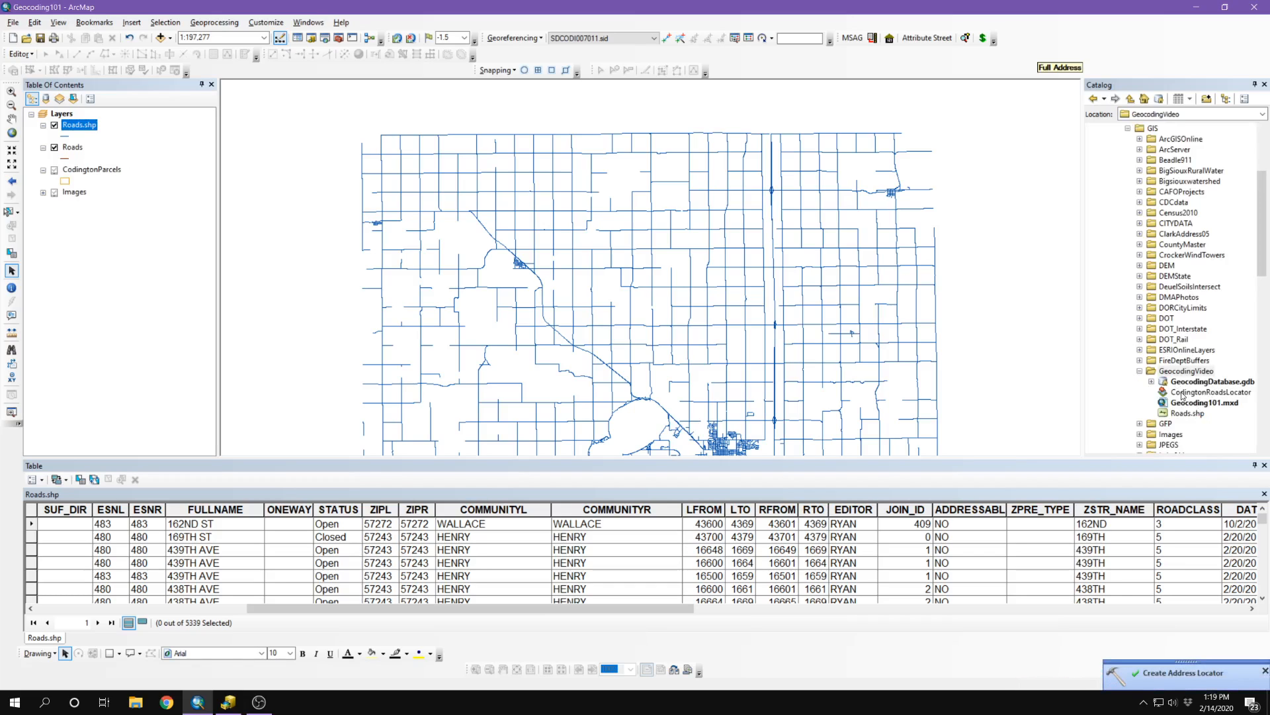
Step: Open the Properties of CodingtonRoadsLocator from the Catalog
{"action": "left_click", "coordinate": [1183, 396]}
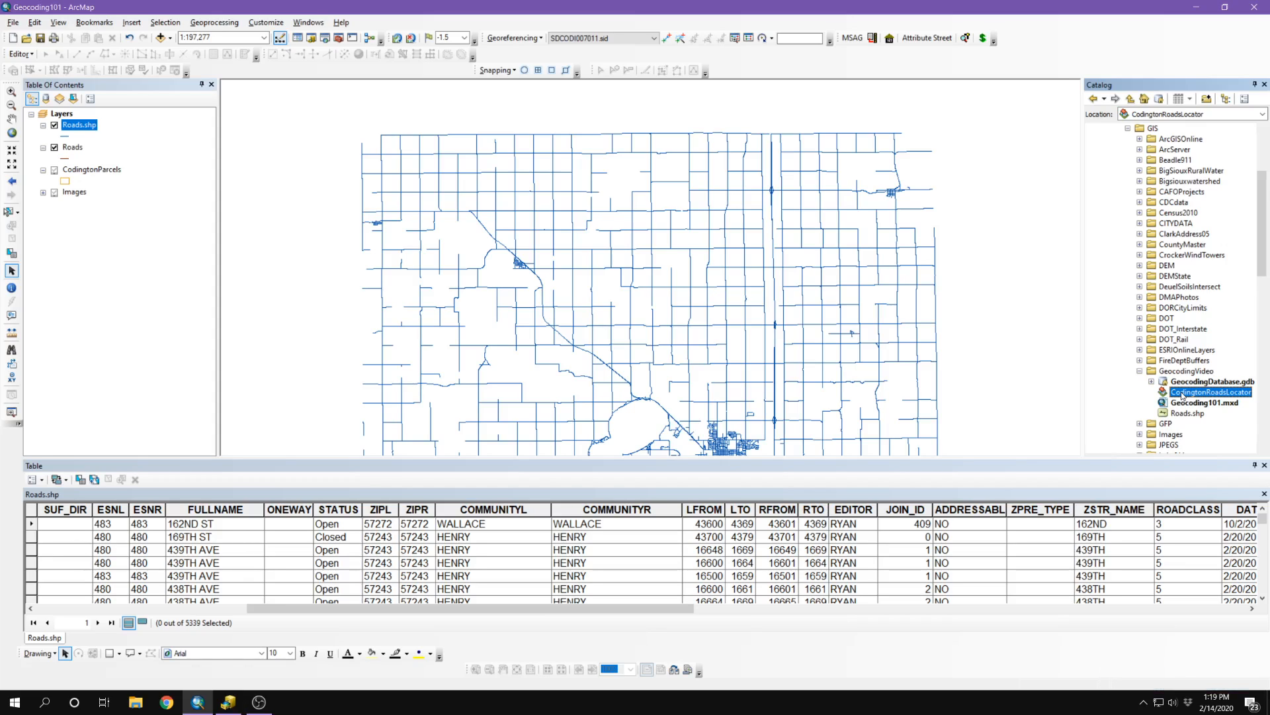
{"action": "right_click", "coordinate": [1183, 396]}
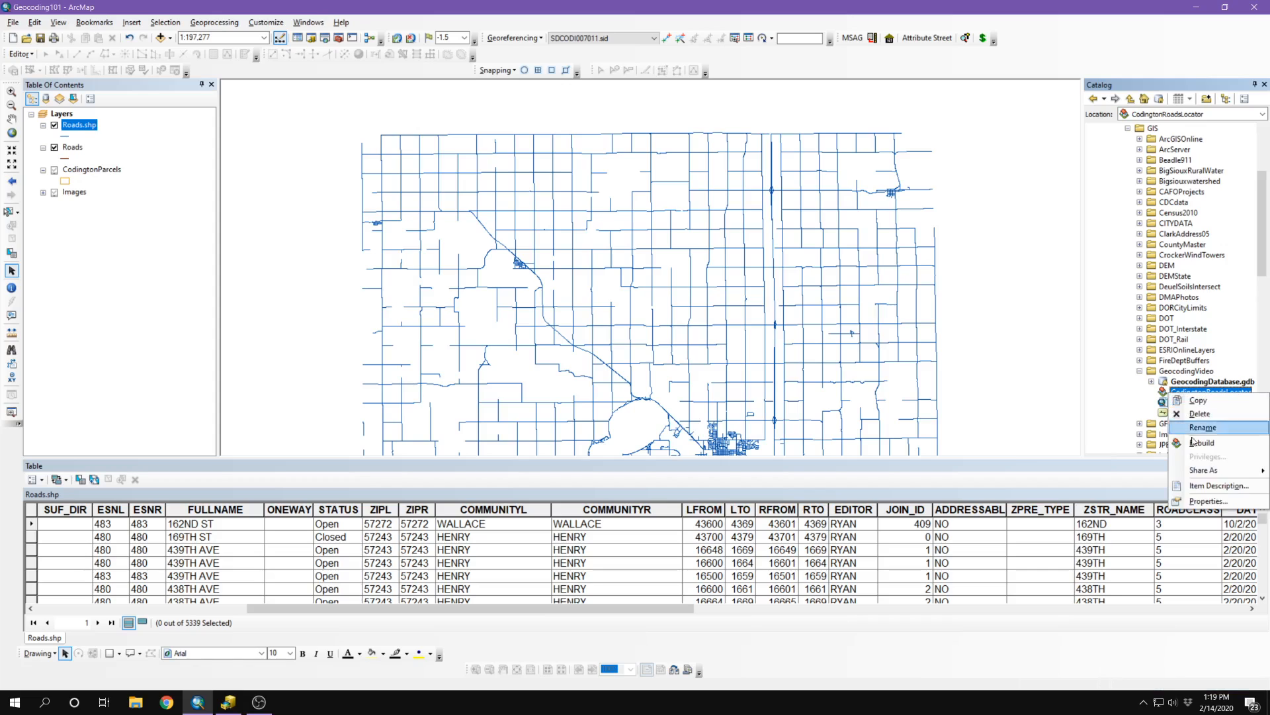
{"action": "left_click", "coordinate": [1198, 501]}
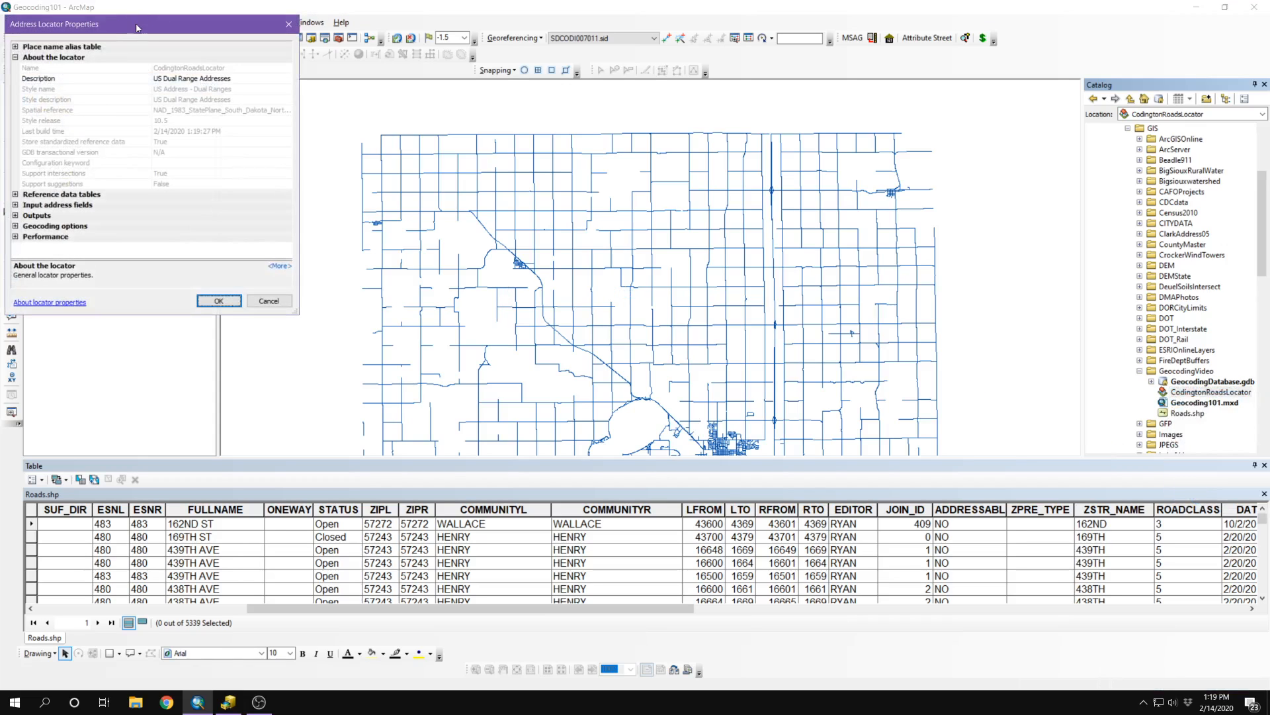
Step: Under Geocoding options, set minimum match score, candidate score and spelling sensitivity to 50
{"action": "left_click_drag", "start_coordinate": [138, 27], "coordinate": [635, 132]}
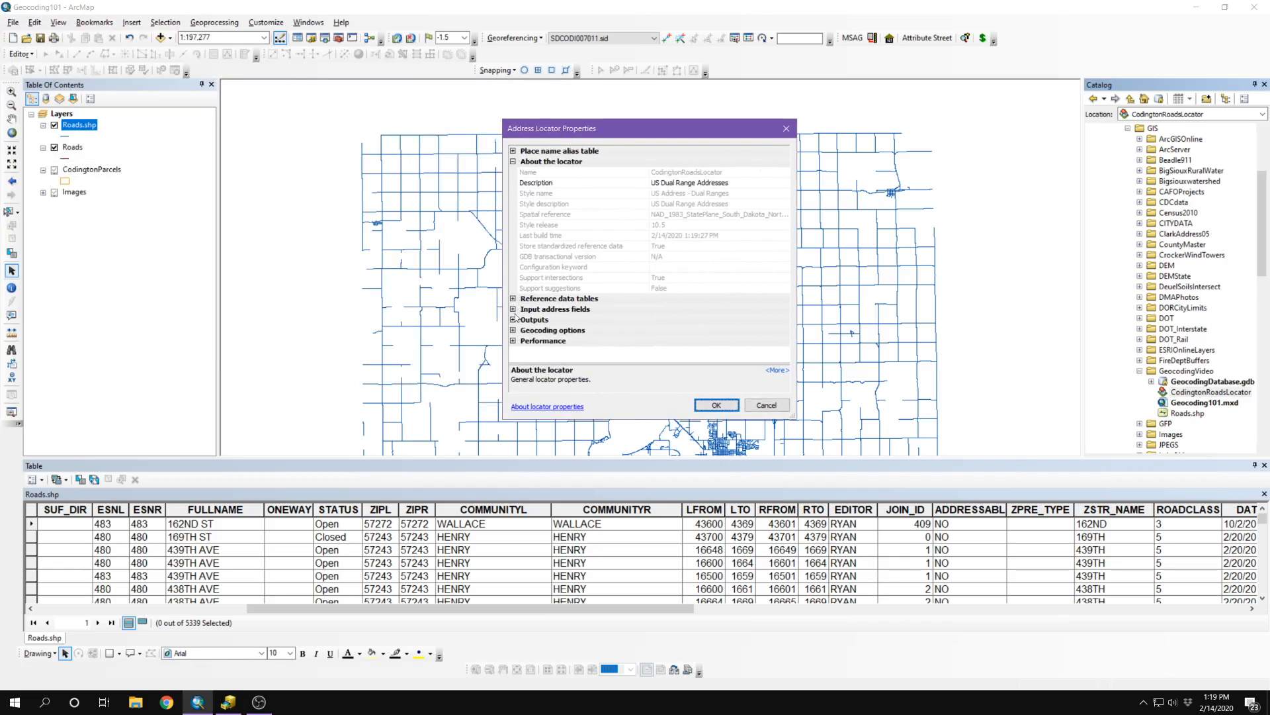
{"action": "left_click", "coordinate": [513, 331]}
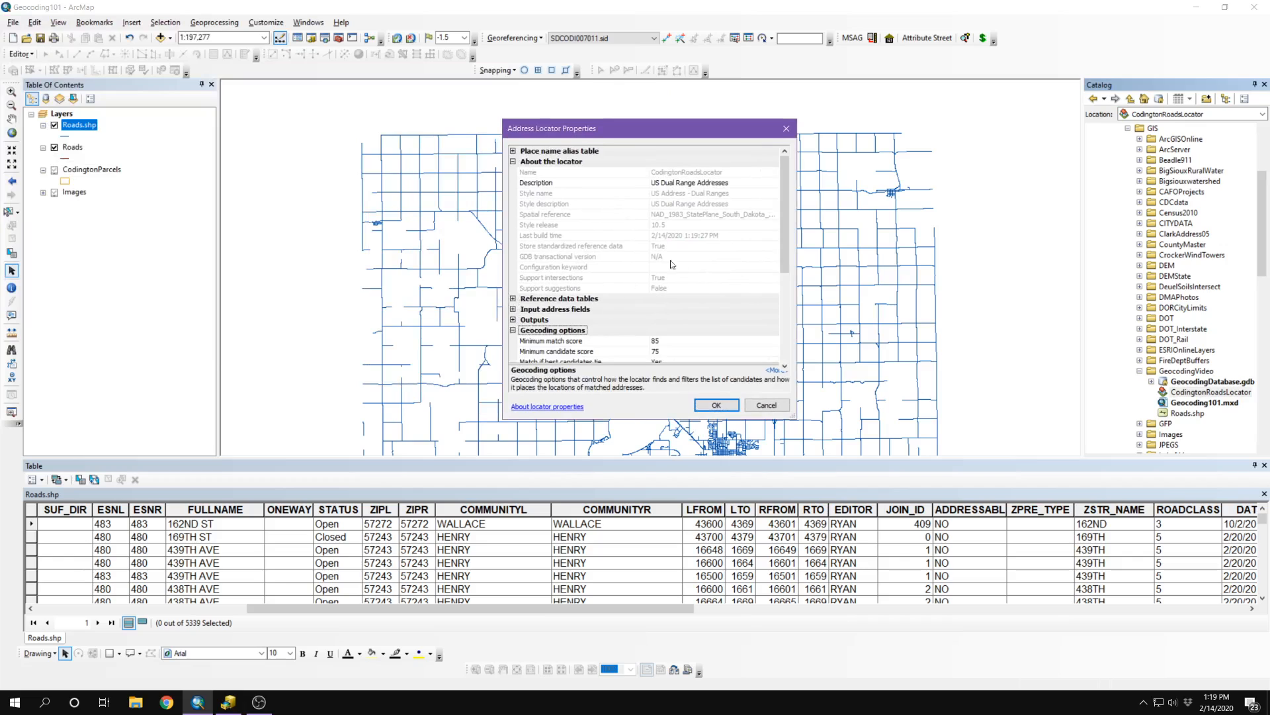
{"action": "scroll", "coordinate": [690, 283], "scroll_direction": "down", "scroll_amount": 1}
{"action": "scroll", "coordinate": [690, 283], "scroll_direction": "down", "scroll_amount": 2}
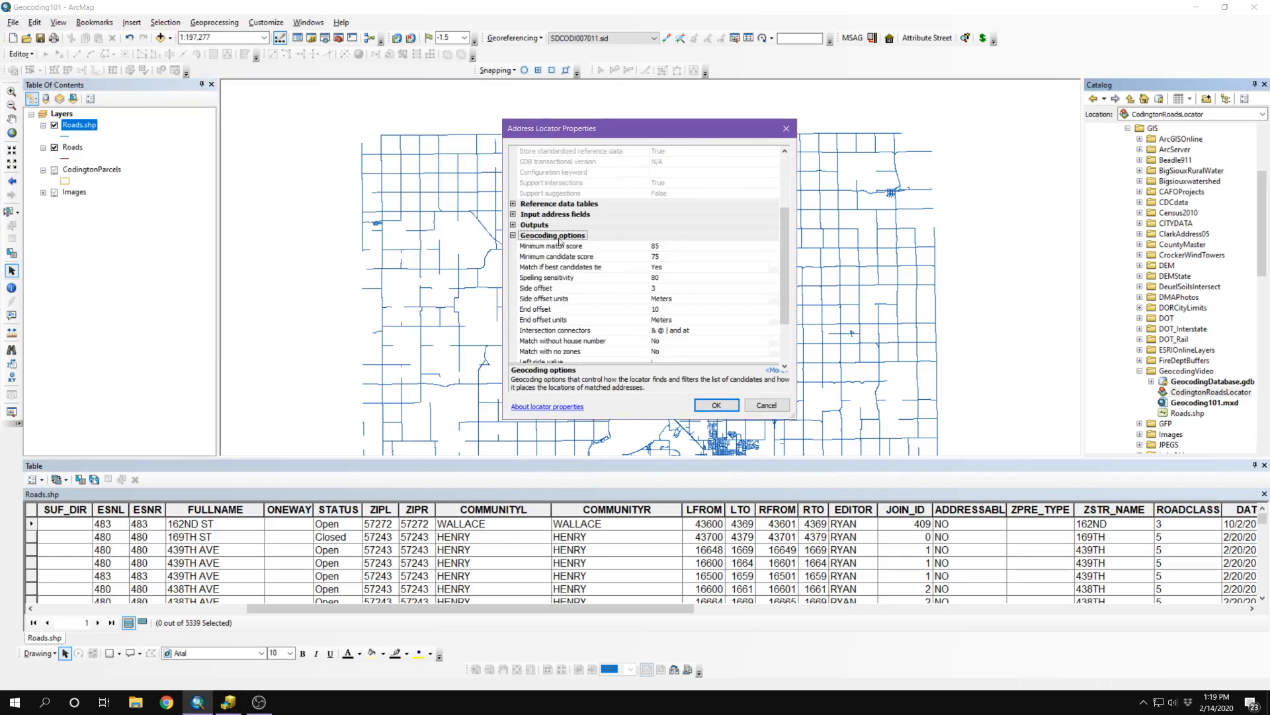
{"action": "left_click", "coordinate": [686, 246]}
{"action": "left_click", "coordinate": [684, 245]}
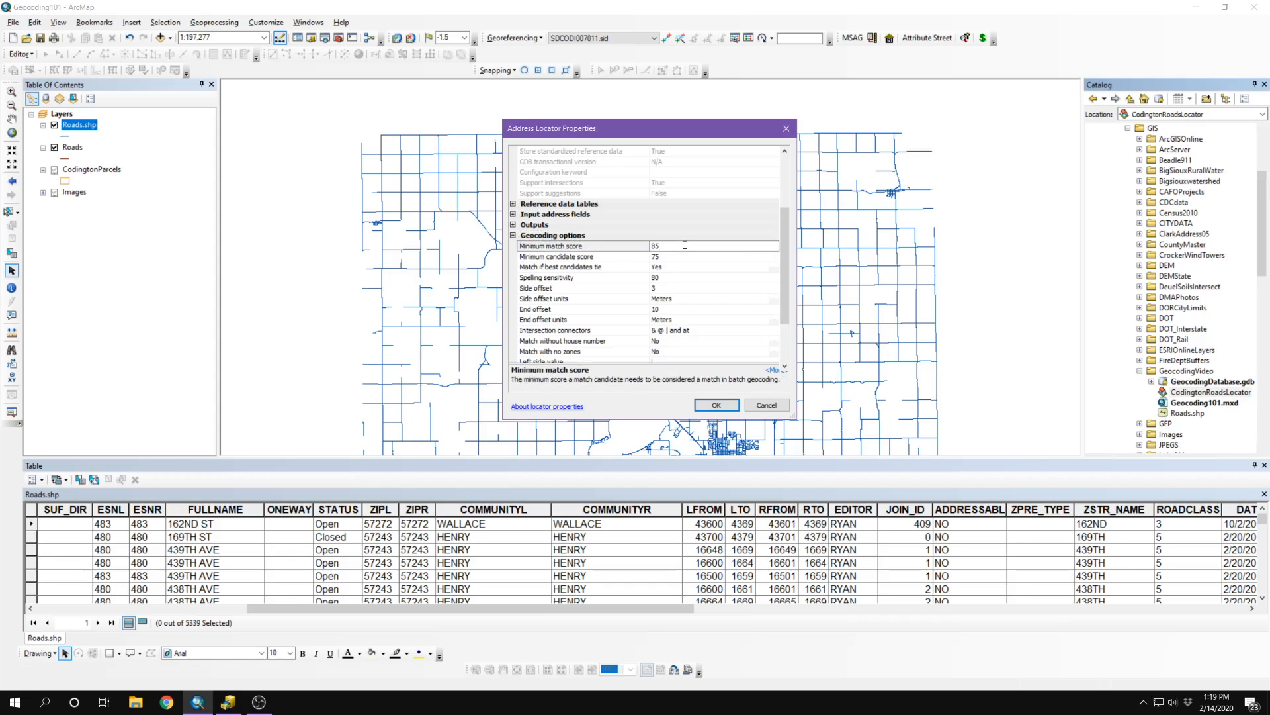
{"action": "key", "text": "BackSpace"}
{"action": "key", "text": "BackSpace"}
{"action": "key", "text": "Return"}
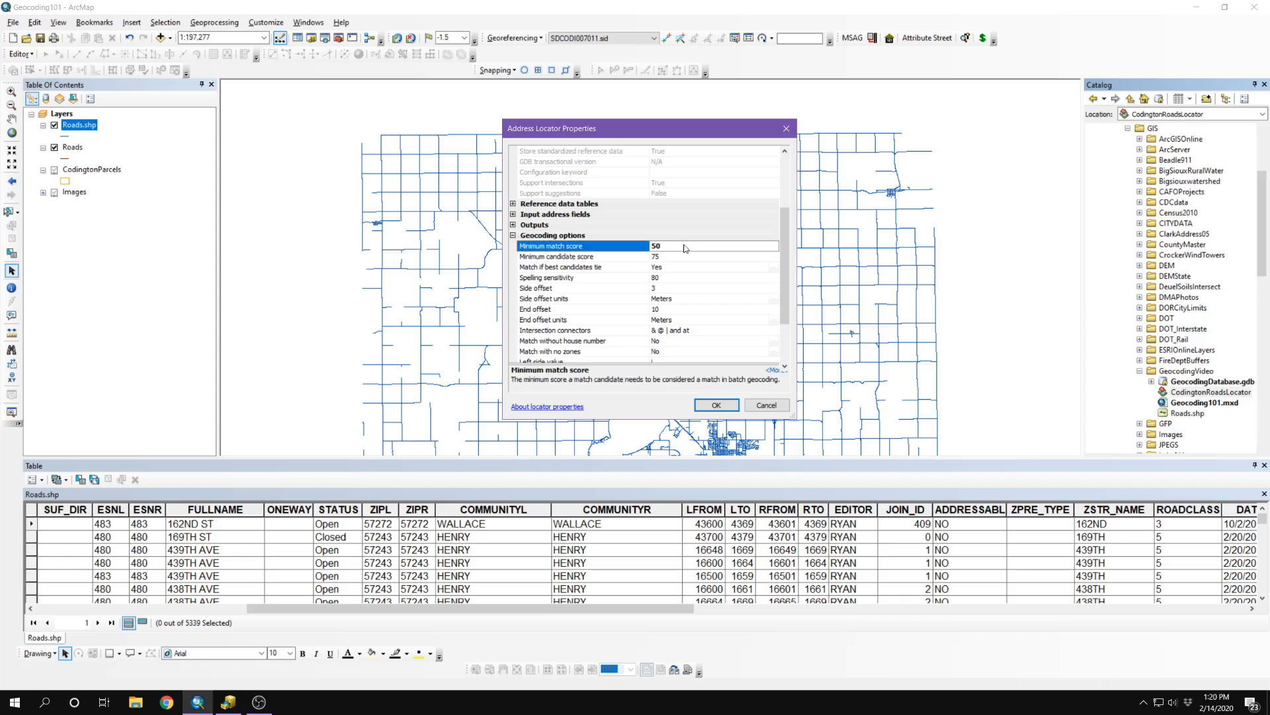
{"action": "left_click", "coordinate": [679, 256]}
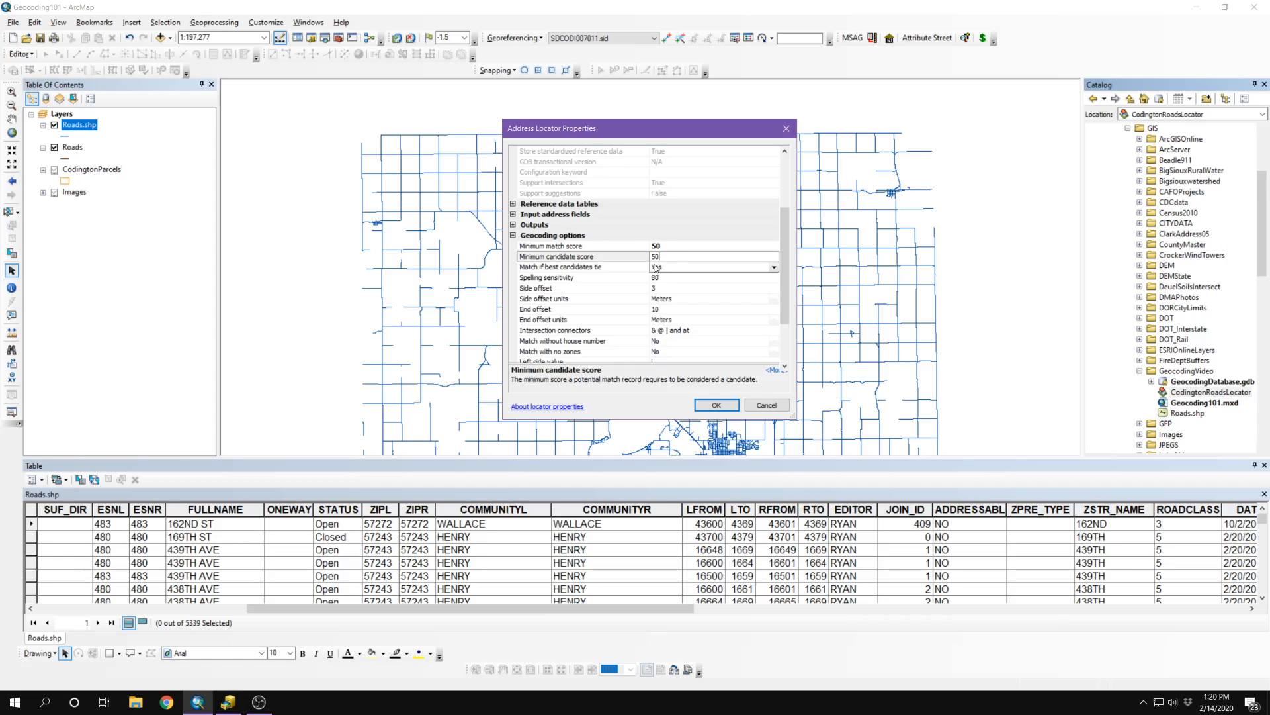
{"action": "left_click", "coordinate": [679, 283]}
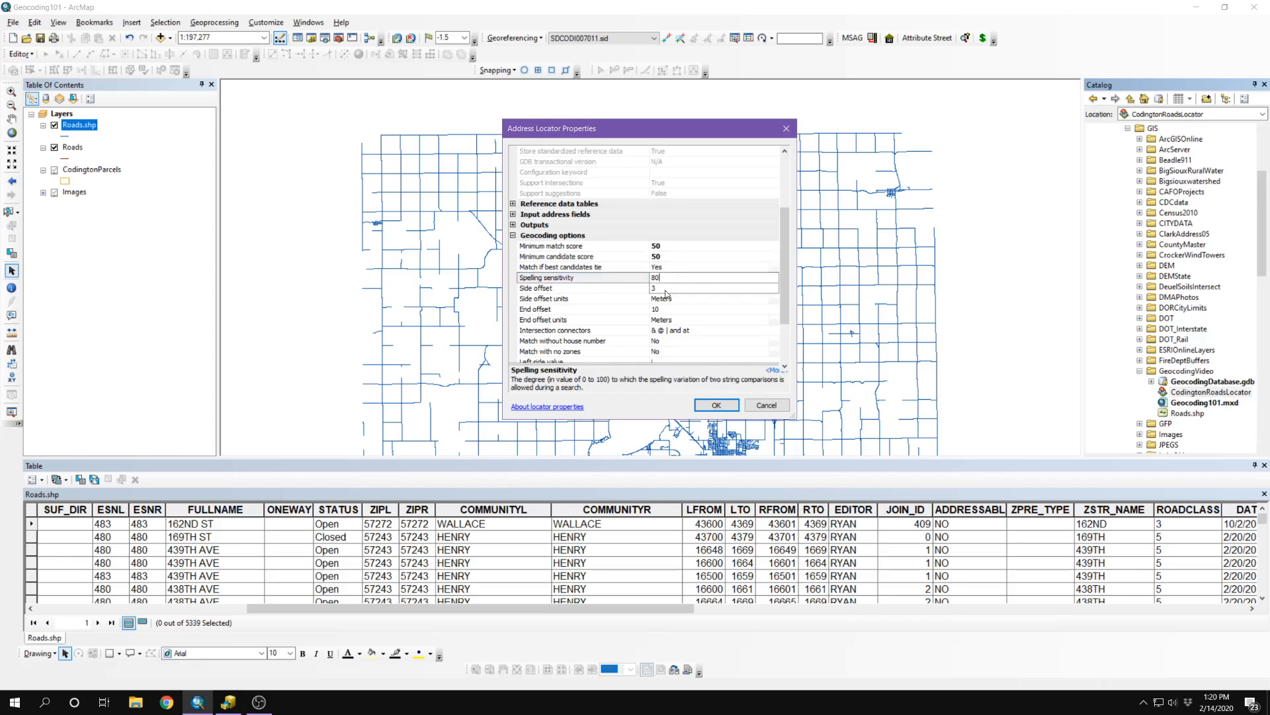
{"action": "type", "text": "5"}
Step: Set the side offset to 50 Feet and the end offset to 30 Feet
{"action": "left_click", "coordinate": [676, 288]}
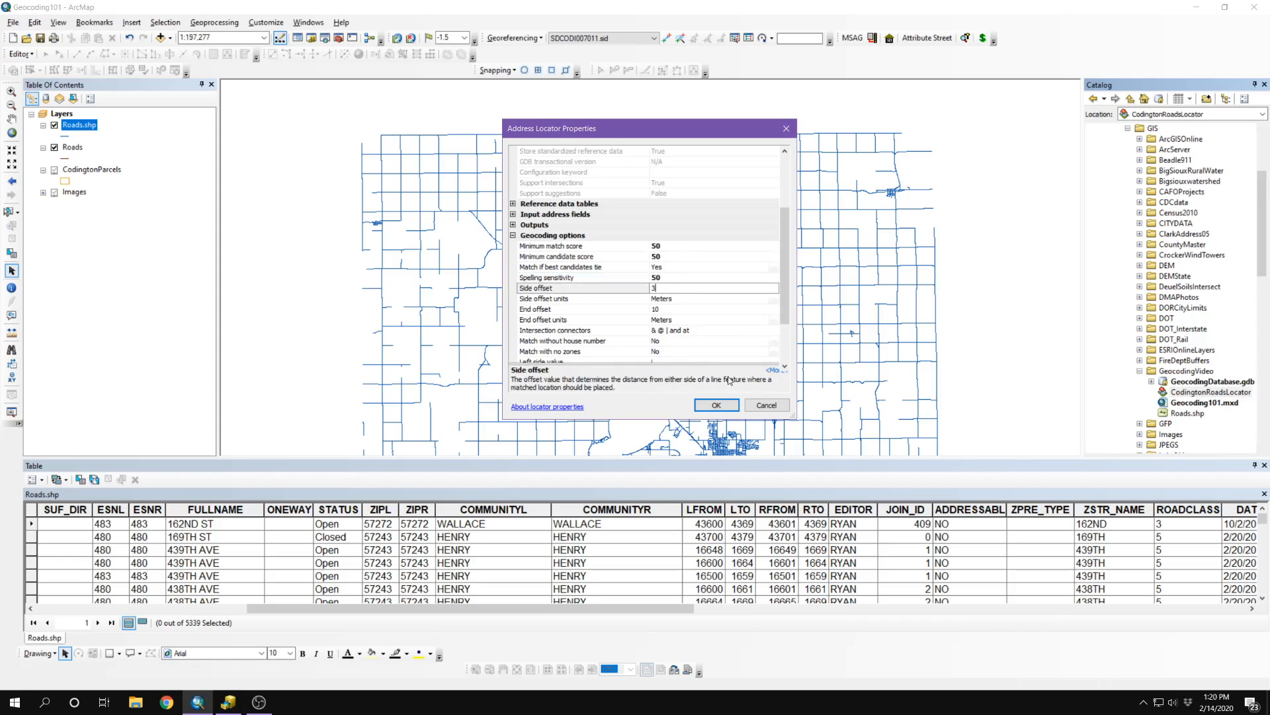
{"action": "key", "text": "BackSpace"}
{"action": "type", "text": "50"}
{"action": "left_click", "coordinate": [589, 299]}
{"action": "left_click", "coordinate": [668, 300]}
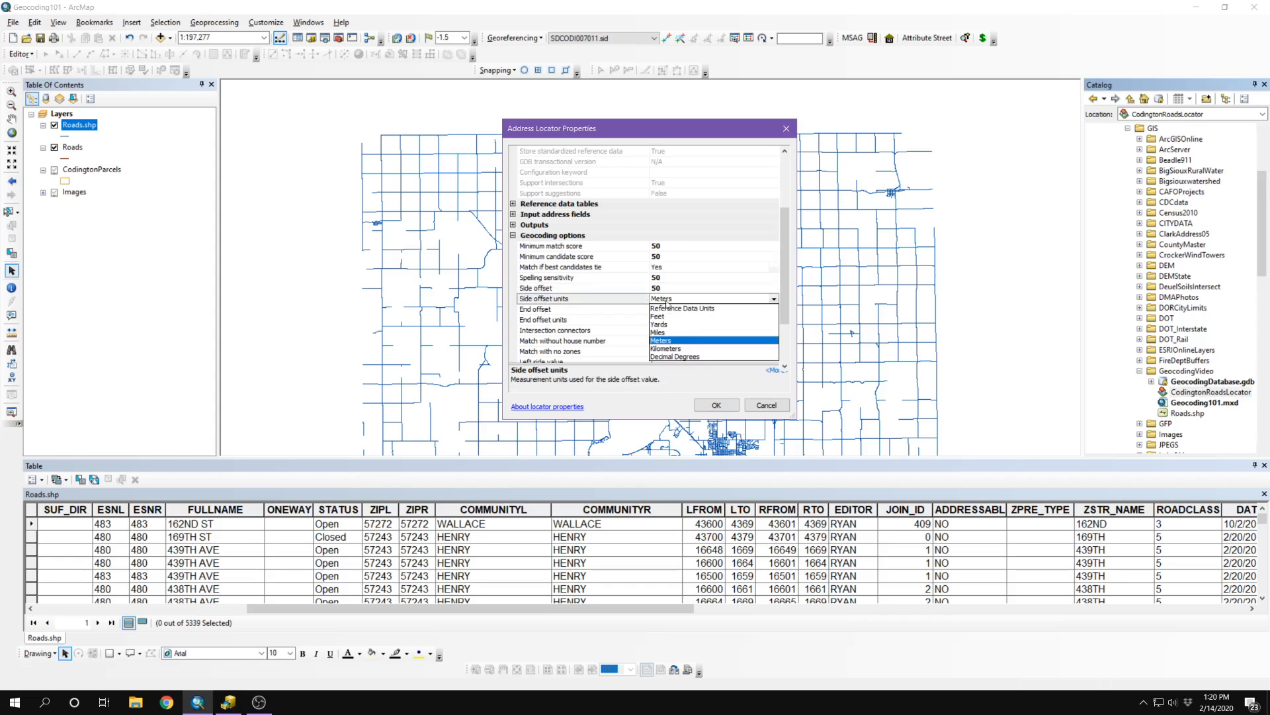
{"action": "left_click", "coordinate": [658, 317]}
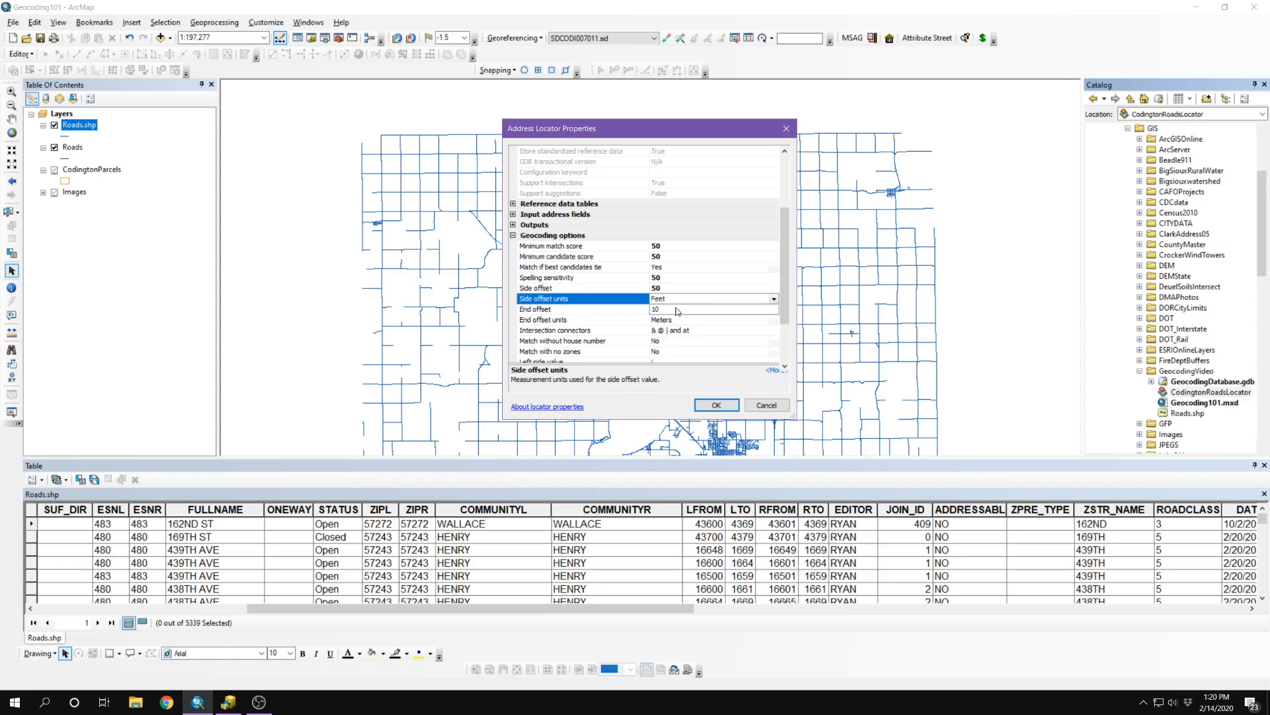
{"action": "left_click", "coordinate": [677, 310]}
{"action": "key", "text": "BackSpace"}
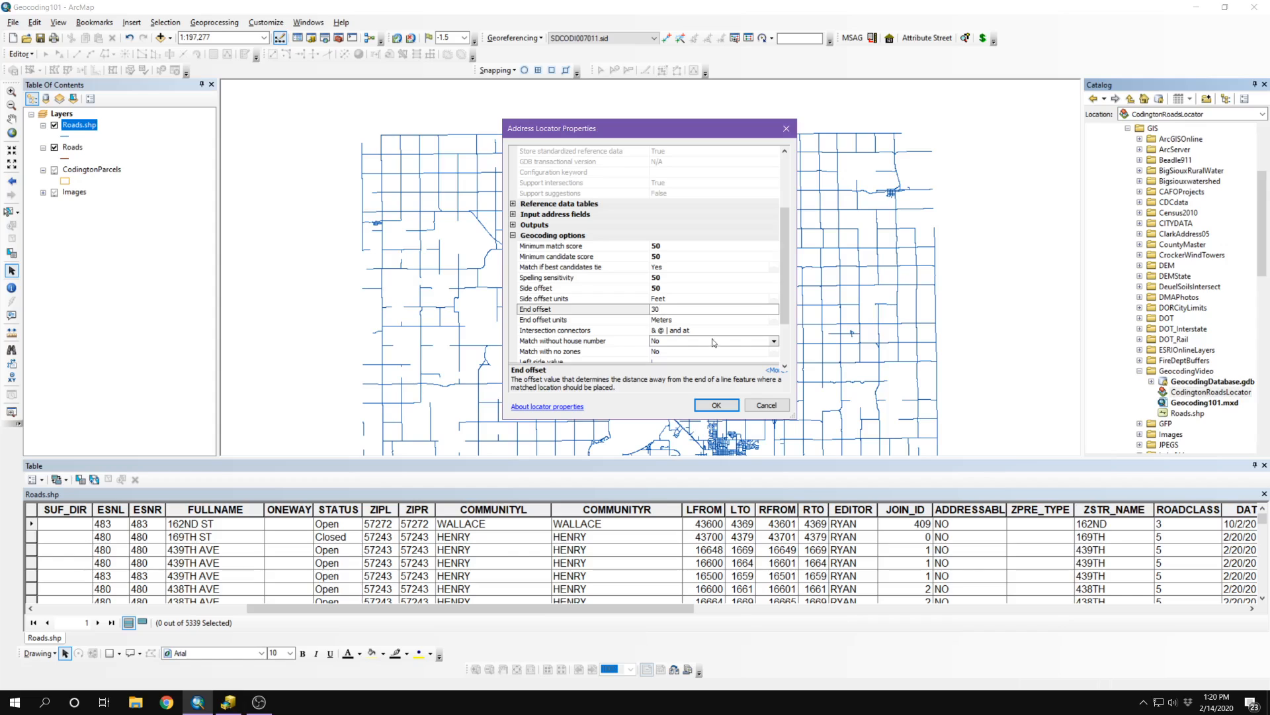
{"action": "left_click", "coordinate": [665, 320]}
{"action": "left_click", "coordinate": [665, 319]}
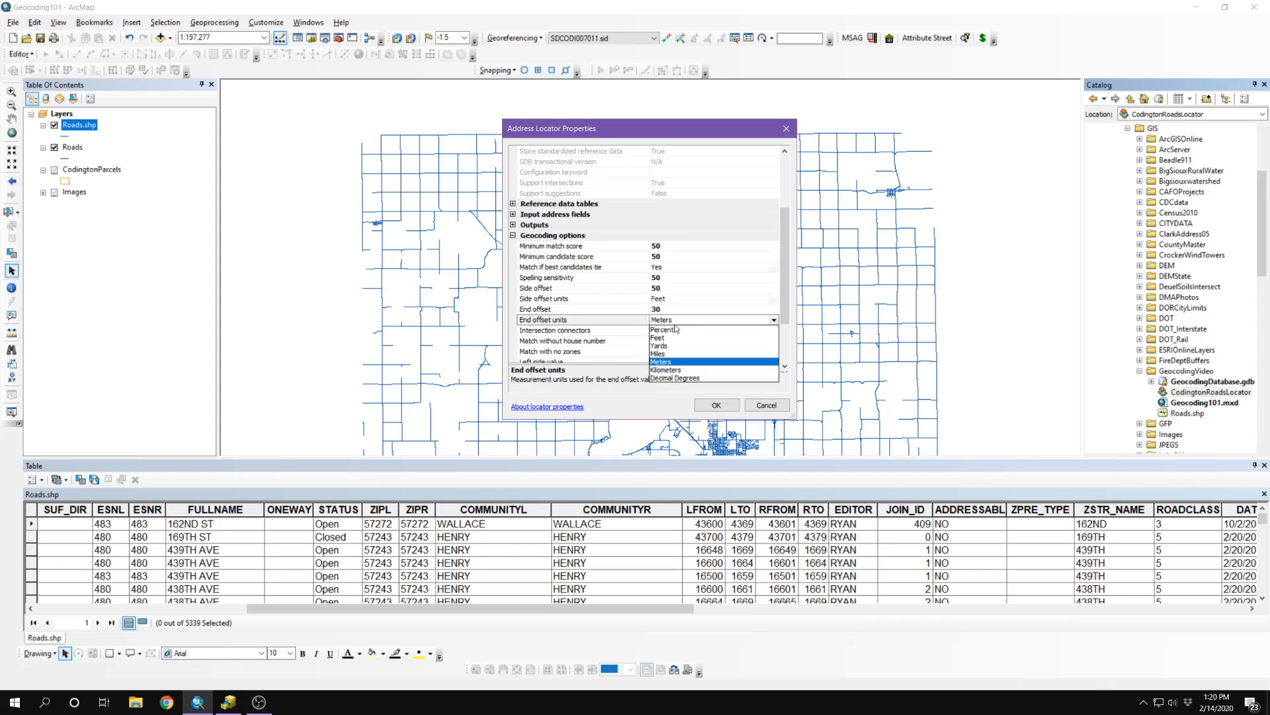
{"action": "left_click", "coordinate": [658, 338]}
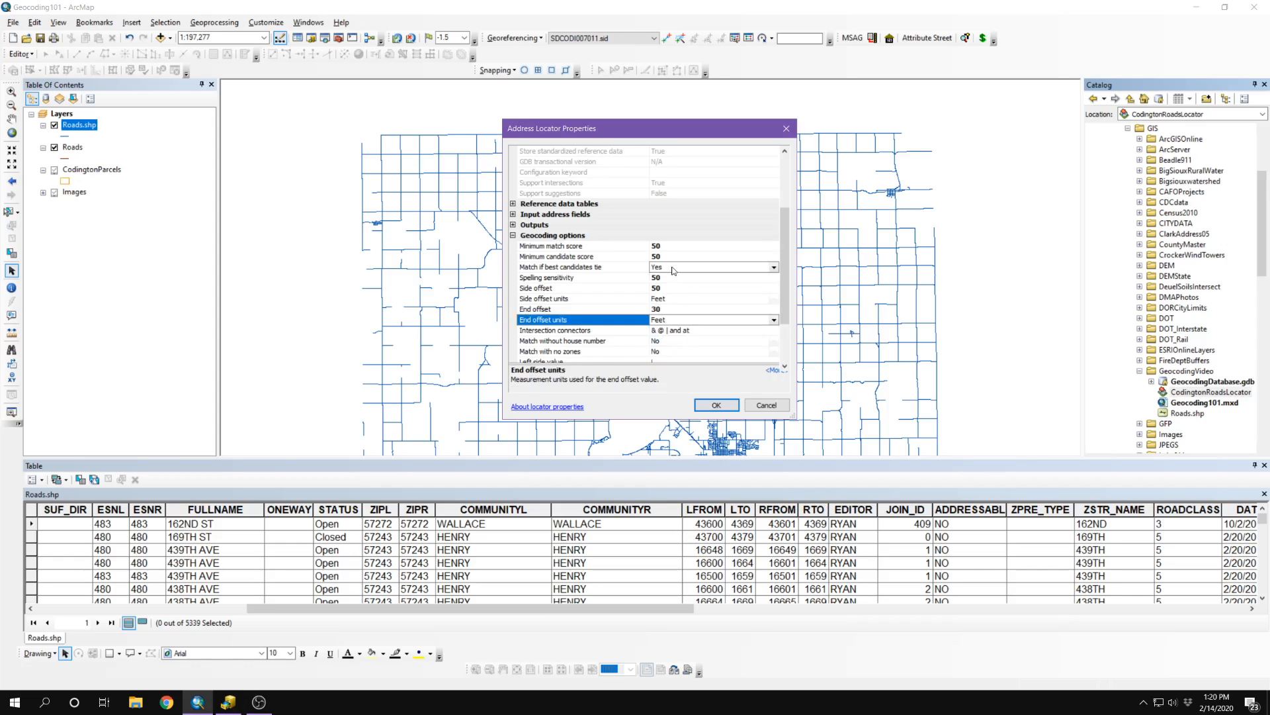
Step: Set Match with no zones to Yes and apply the locator properties
{"action": "scroll", "coordinate": [674, 270], "scroll_direction": "down", "scroll_amount": 1}
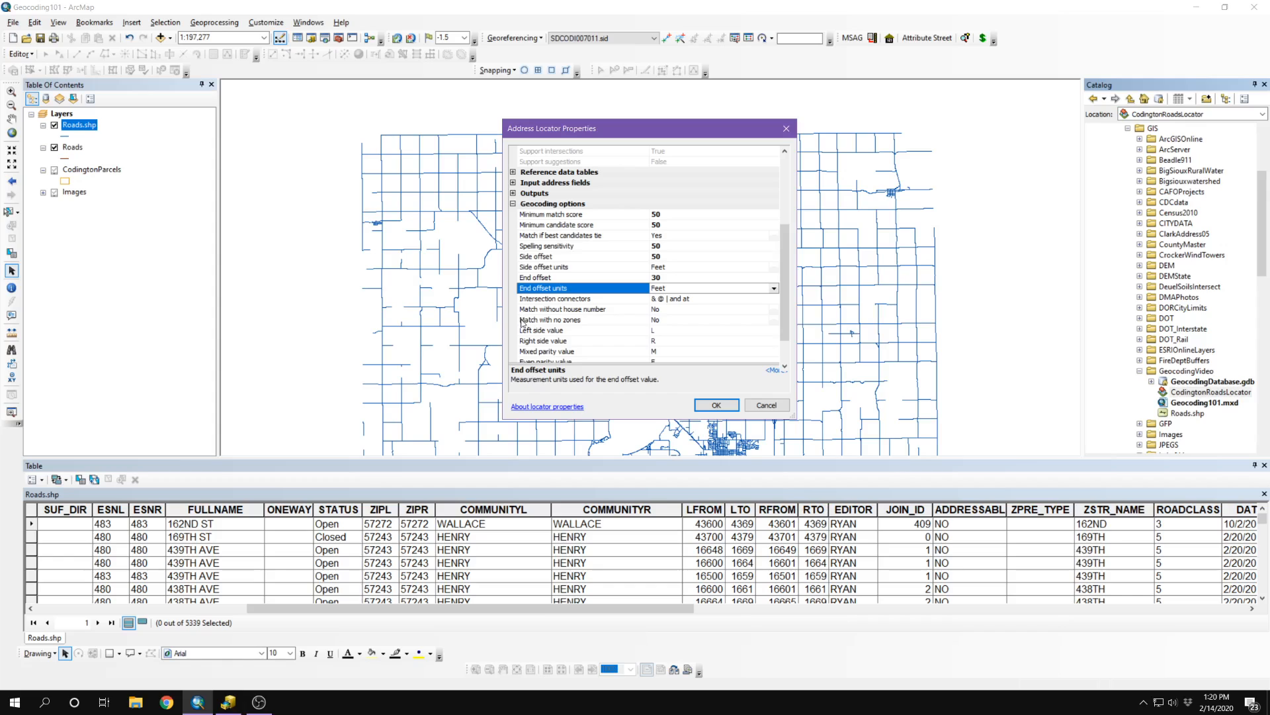
{"action": "left_click", "coordinate": [667, 320]}
{"action": "left_click", "coordinate": [663, 330]}
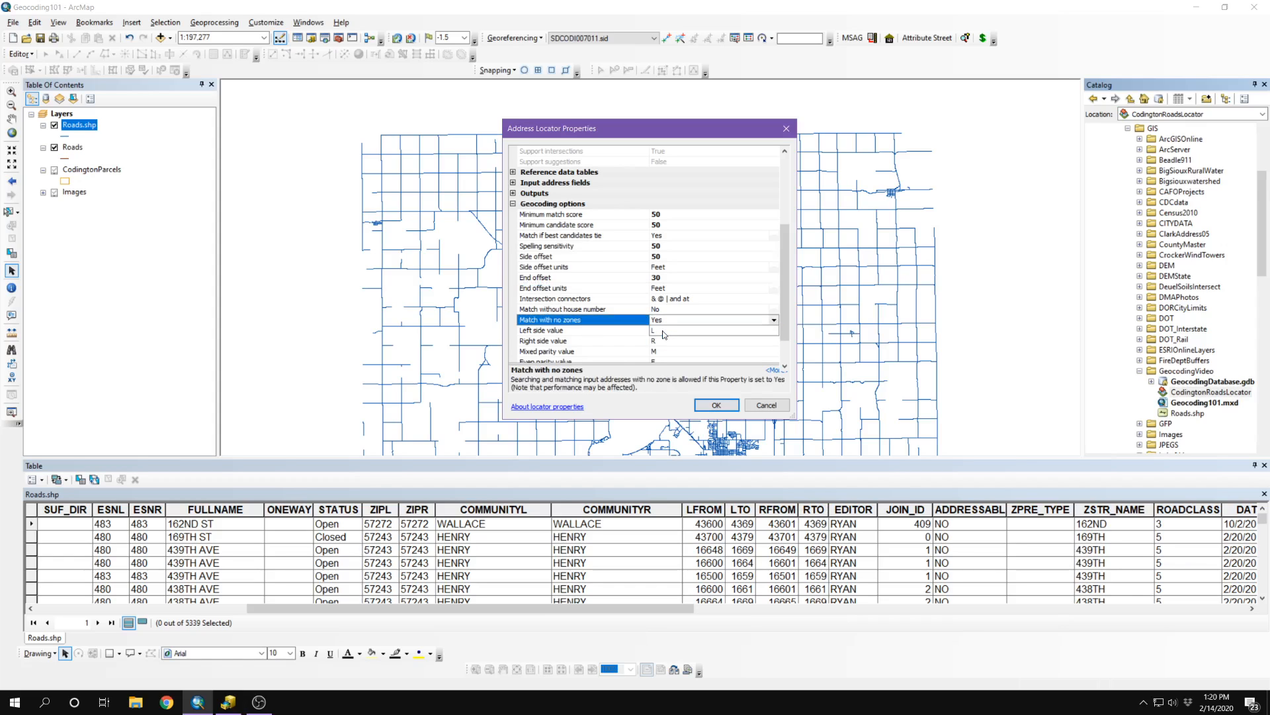
{"action": "scroll", "coordinate": [724, 289], "scroll_direction": "down", "scroll_amount": 1}
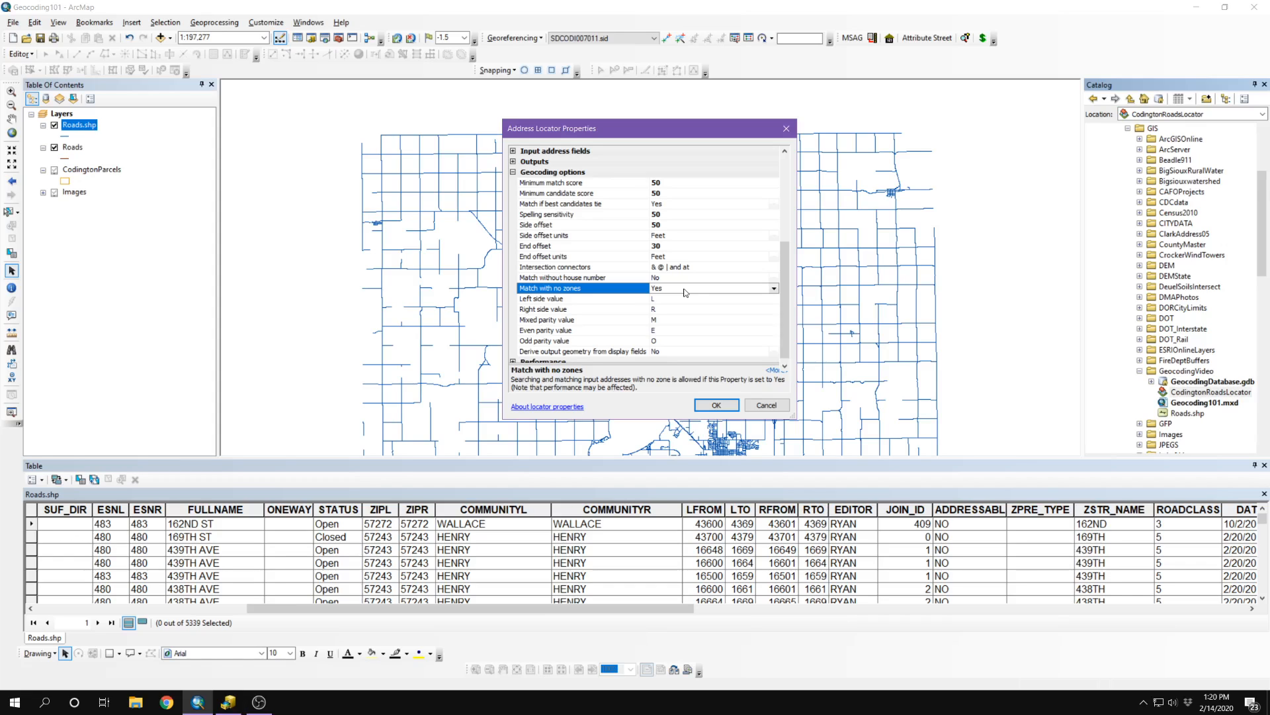
{"action": "scroll", "coordinate": [613, 297], "scroll_direction": "down", "scroll_amount": 1}
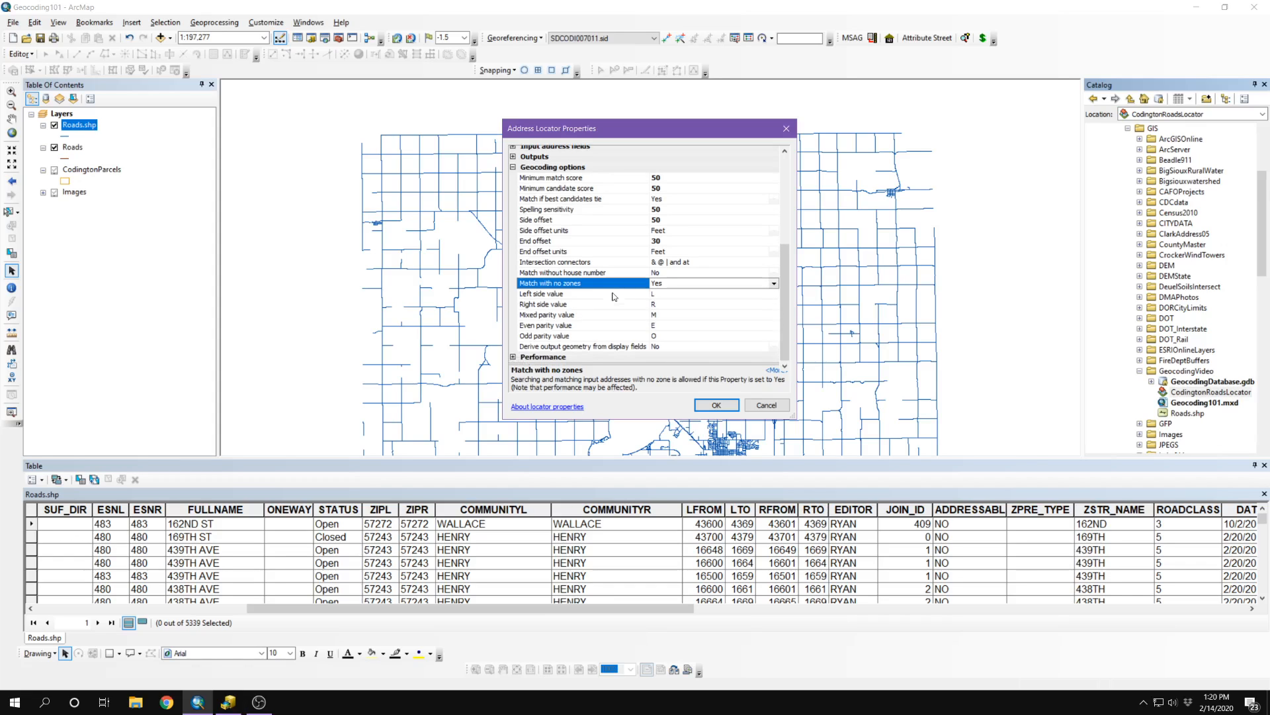
{"action": "left_click", "coordinate": [721, 405]}
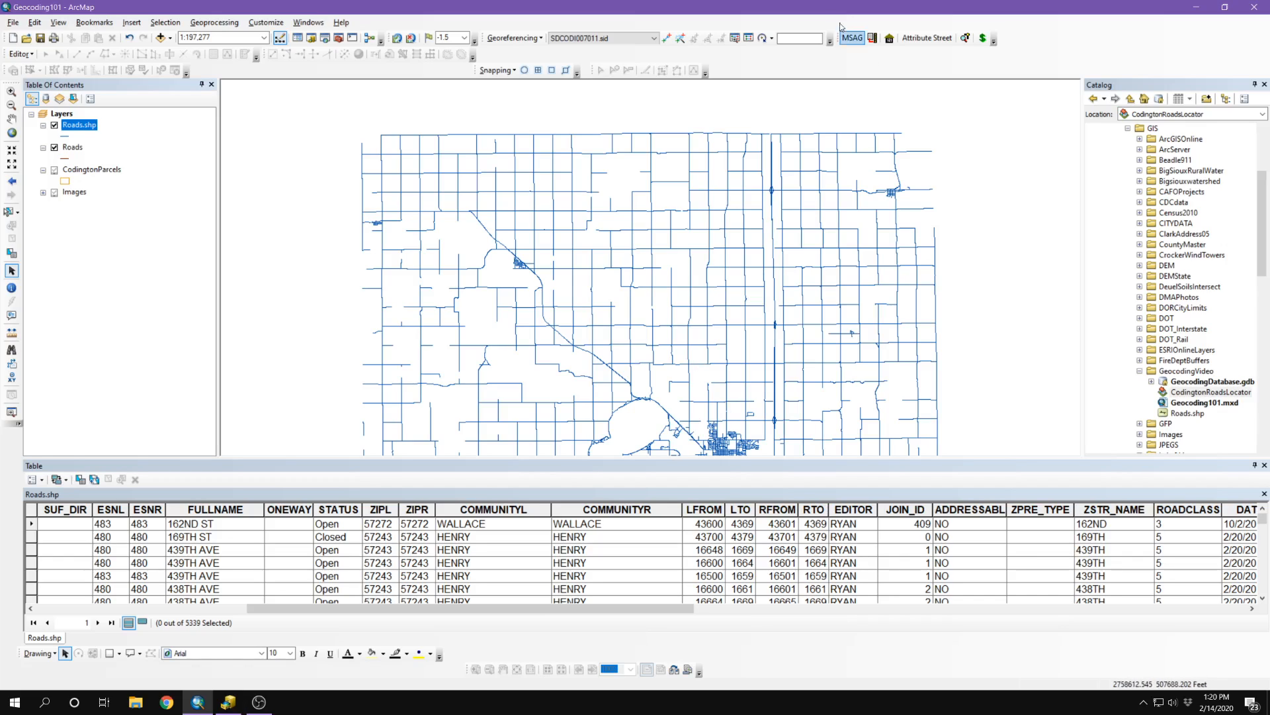
Step: Turn on the Geocoding toolbar from the toolbar list
{"action": "left_click", "coordinate": [793, 7]}
{"action": "double_click", "coordinate": [780, 67]}
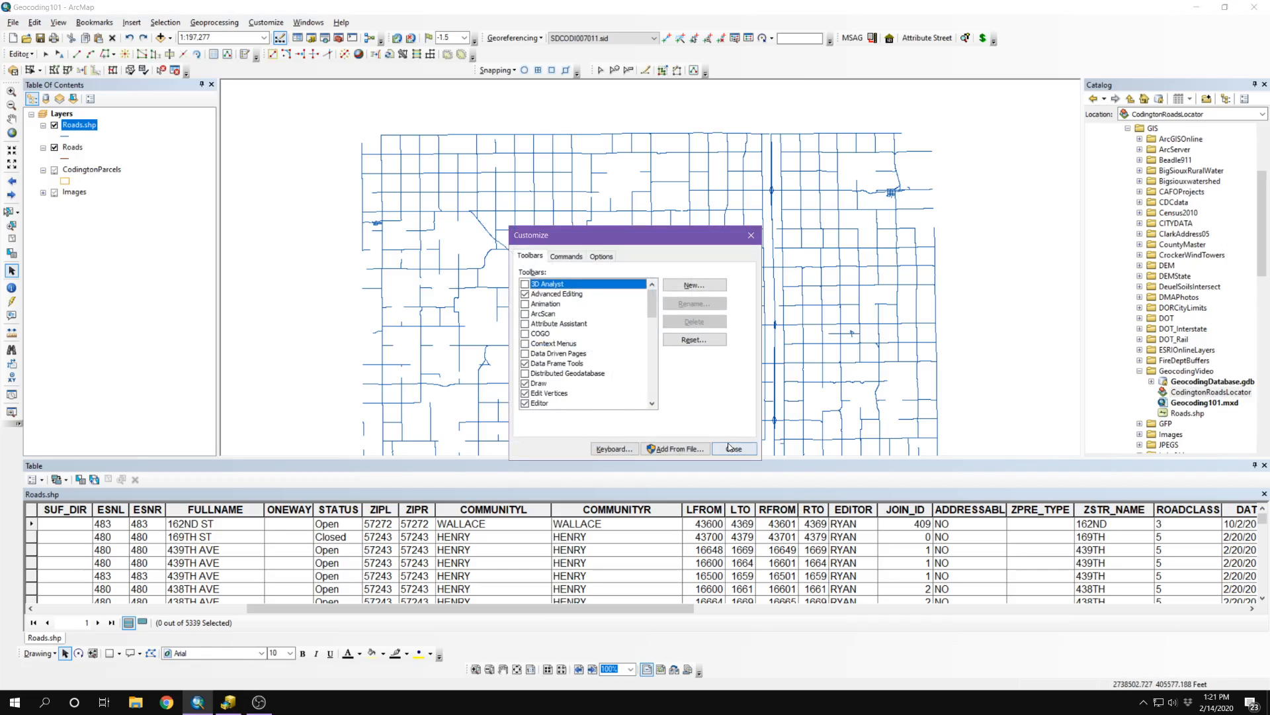
{"action": "left_click", "coordinate": [734, 449]}
{"action": "right_click", "coordinate": [788, 60]}
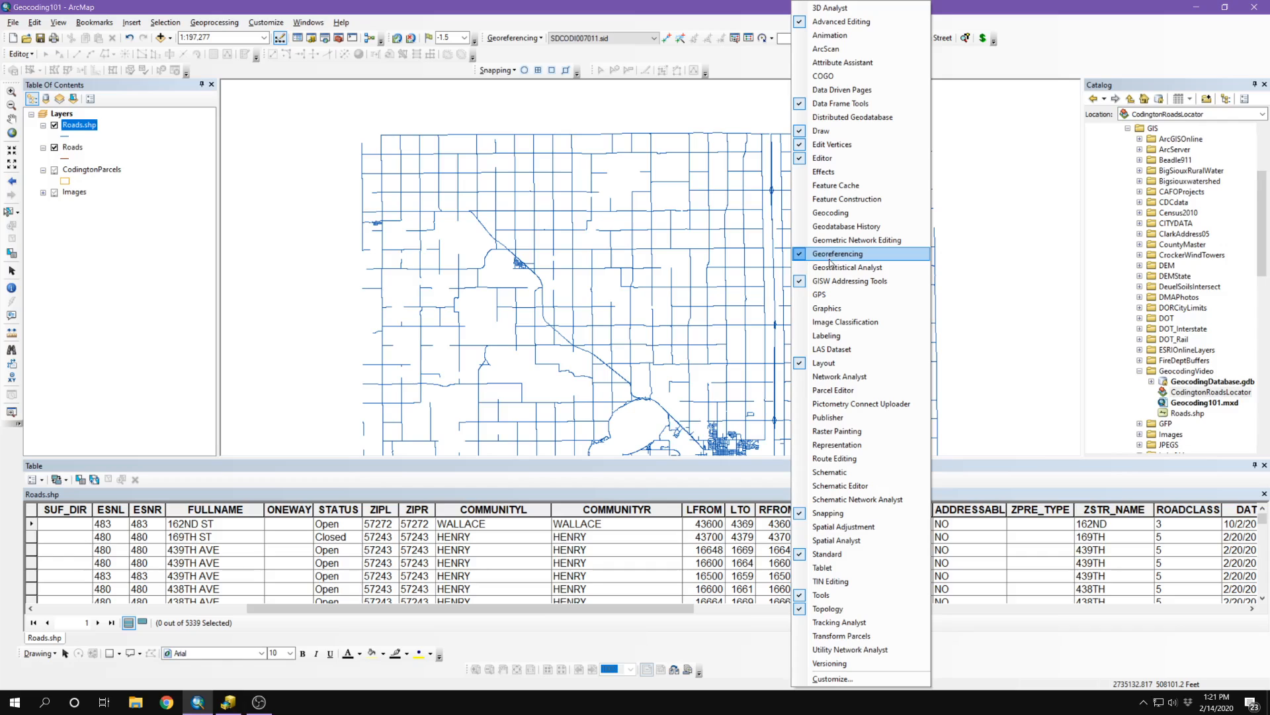
{"action": "left_click", "coordinate": [835, 217]}
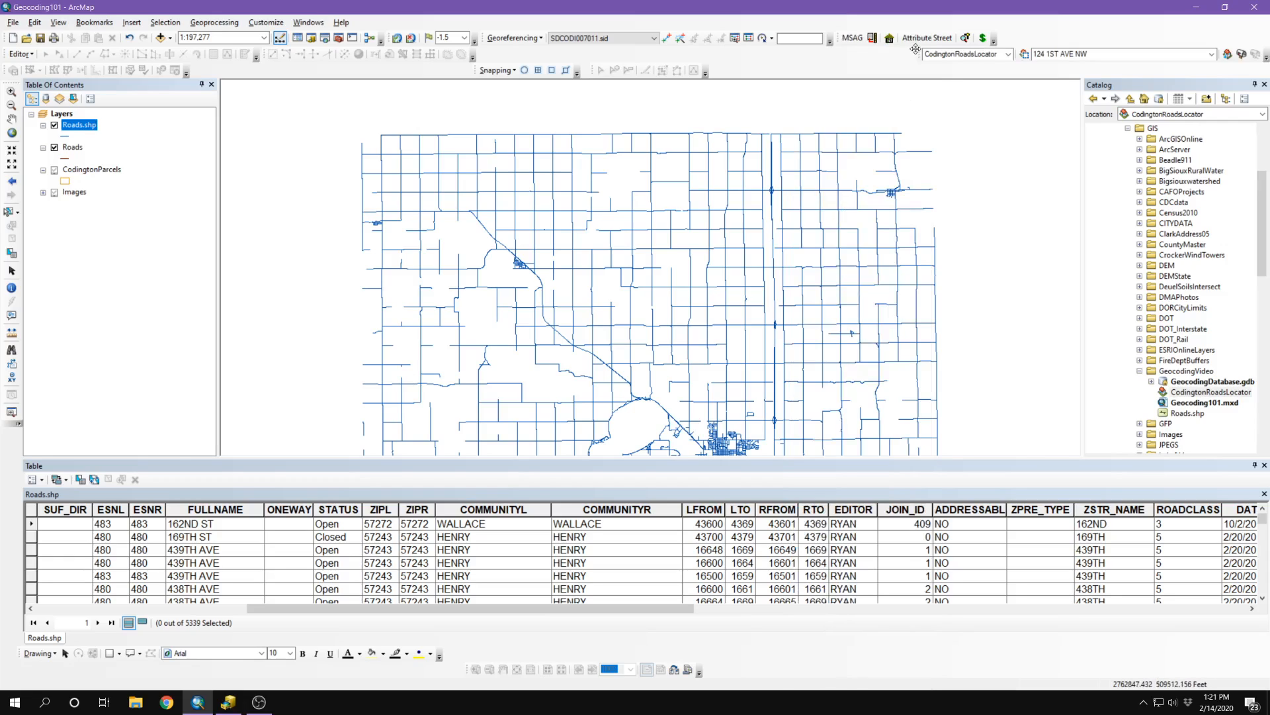
Step: Reposition the Geocoding toolbar and remove CodingtonRoadsLocator in Manage Address Locators
{"action": "left_click_drag", "start_coordinate": [919, 51], "coordinate": [757, 72]}
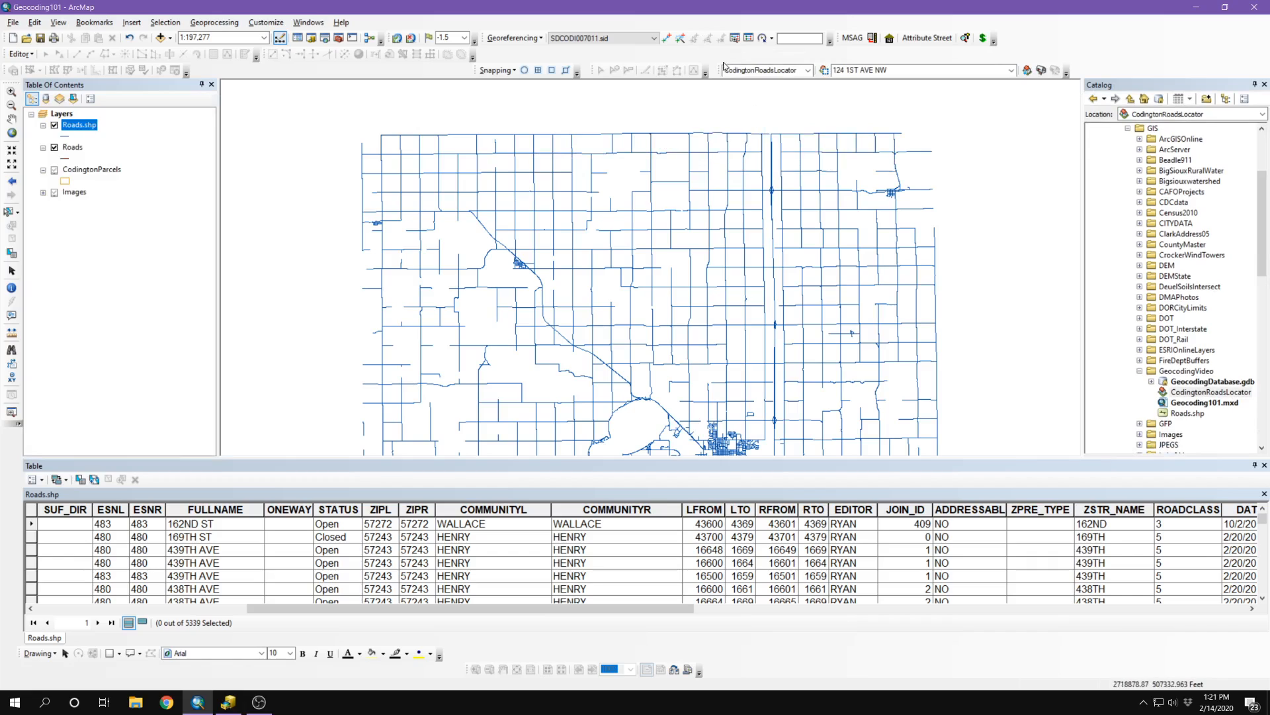
{"action": "left_click_drag", "start_coordinate": [725, 67], "coordinate": [728, 53]}
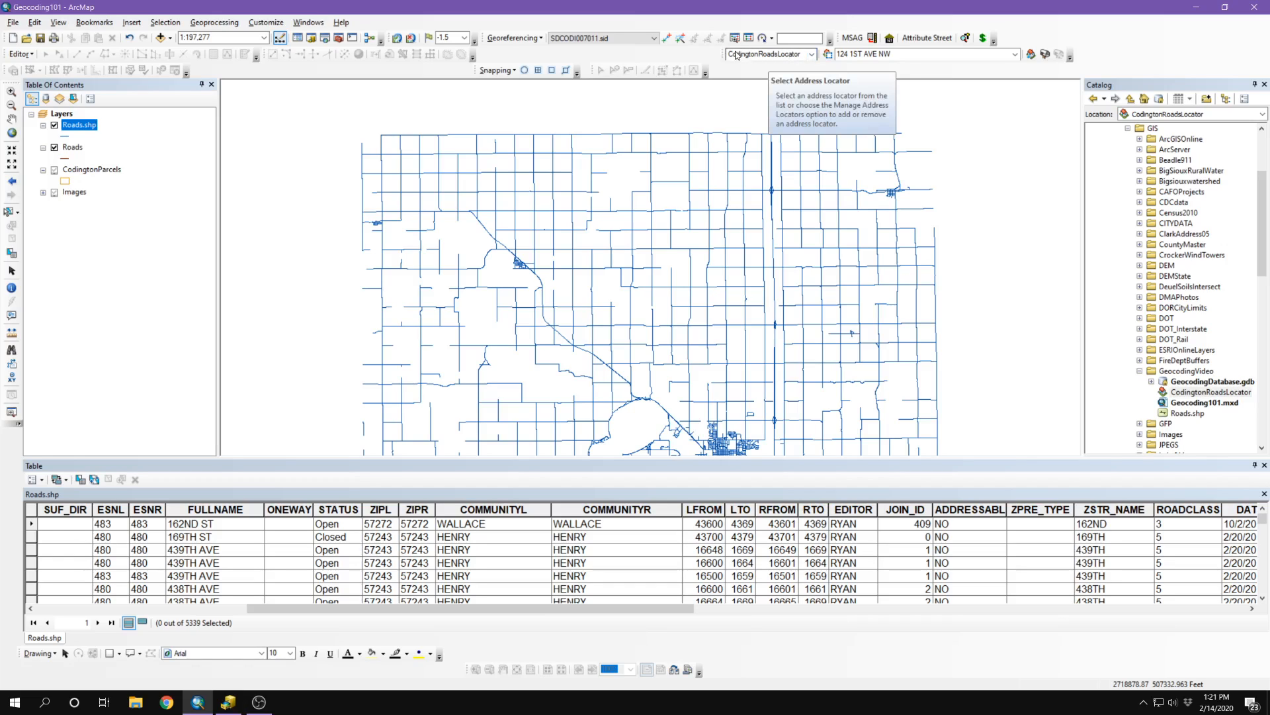
{"action": "left_click", "coordinate": [814, 58]}
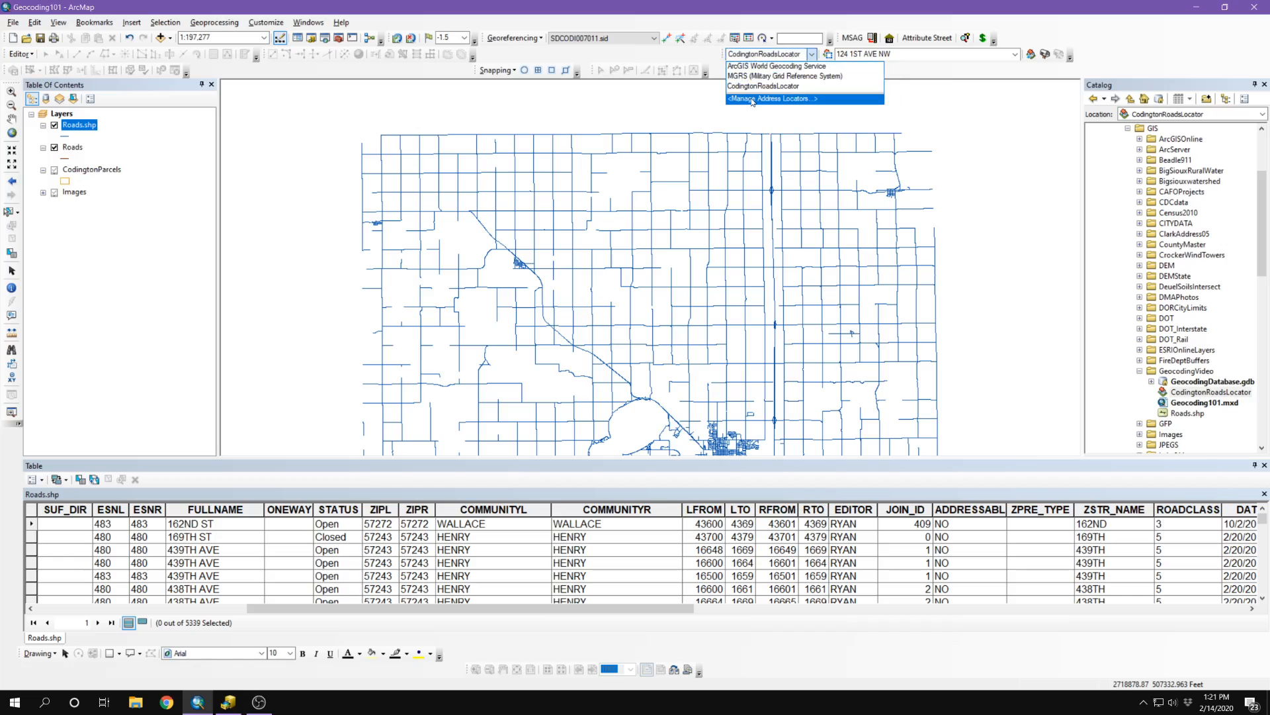
{"action": "left_click", "coordinate": [794, 100]}
{"action": "left_click", "coordinate": [546, 340]}
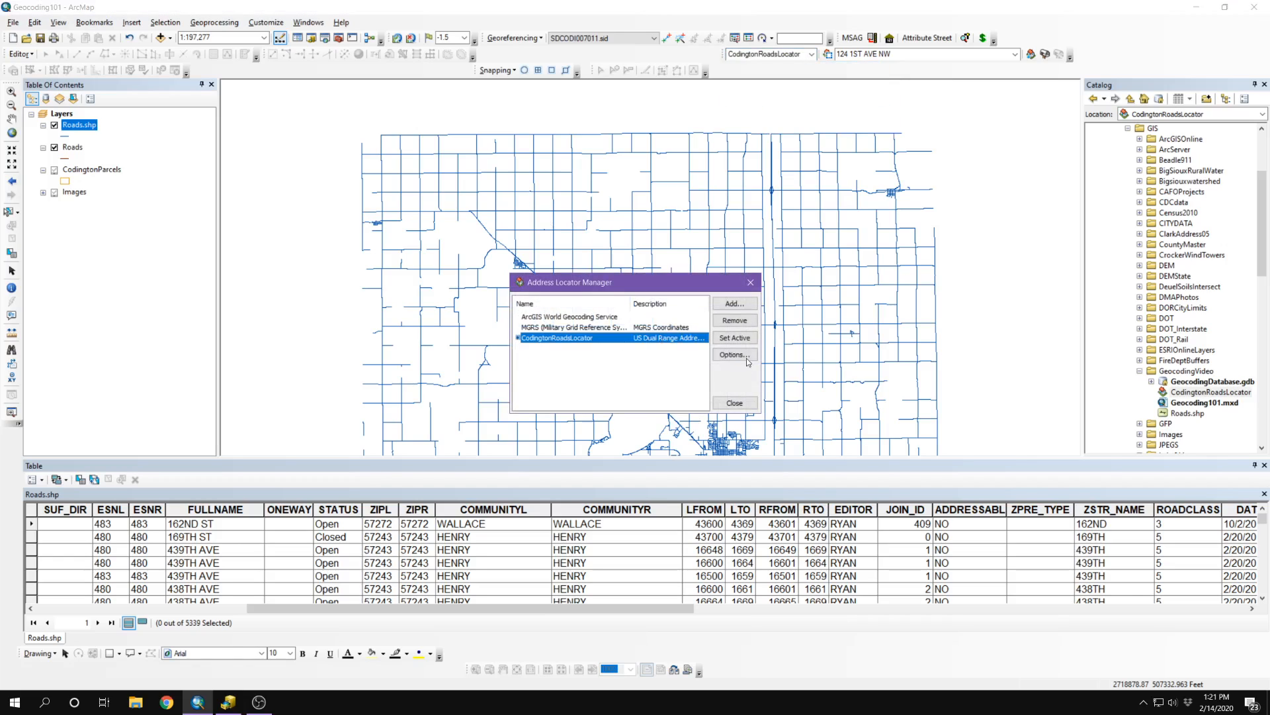
{"action": "left_click", "coordinate": [734, 321]}
{"action": "left_click", "coordinate": [736, 405]}
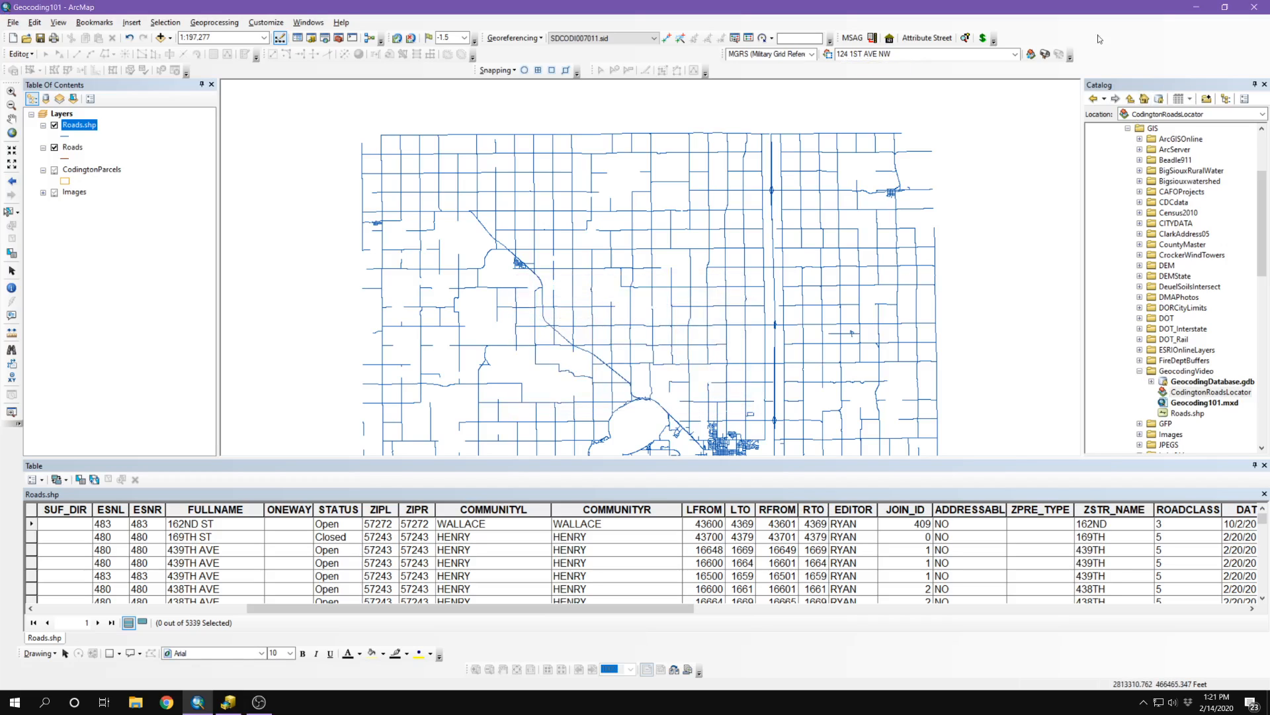
Step: Drag CodingtonRoadsLocator back from the Catalog and select it in the locator dropdown
{"action": "left_click", "coordinate": [1180, 394]}
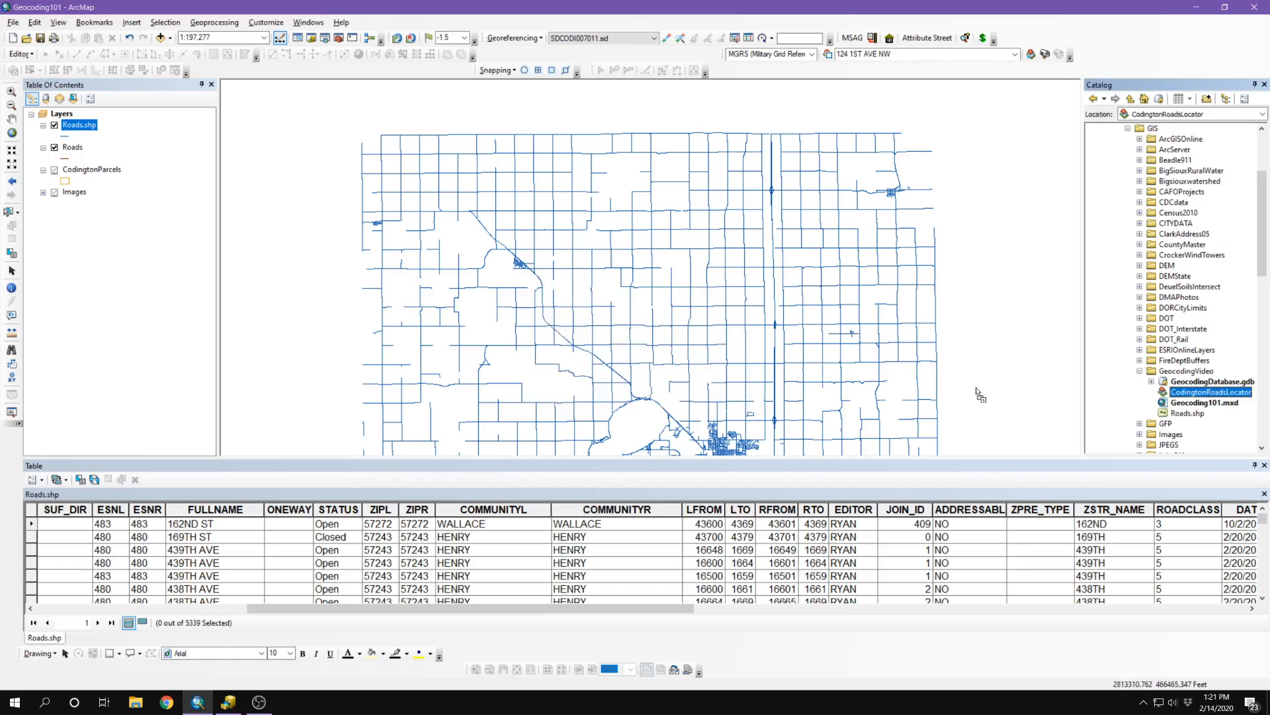
{"action": "left_click_drag", "start_coordinate": [979, 395], "coordinate": [651, 357]}
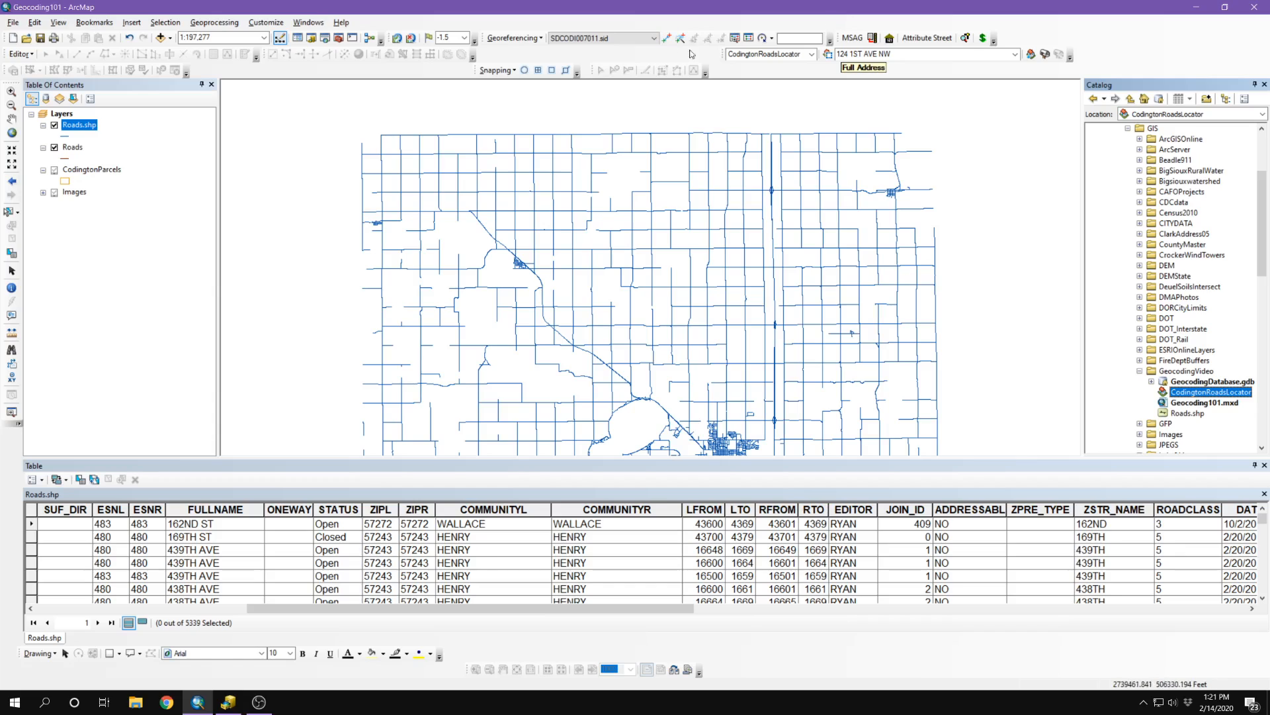
{"action": "left_click", "coordinate": [813, 54]}
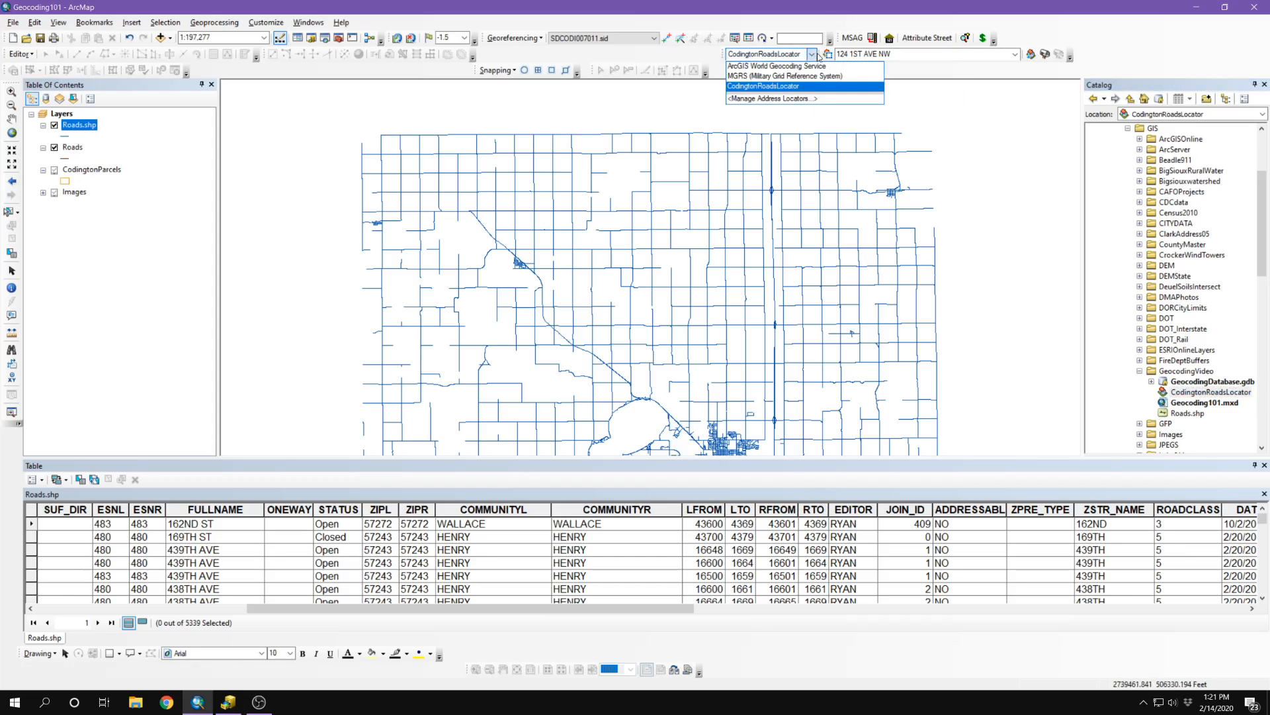
{"action": "left_click", "coordinate": [744, 66]}
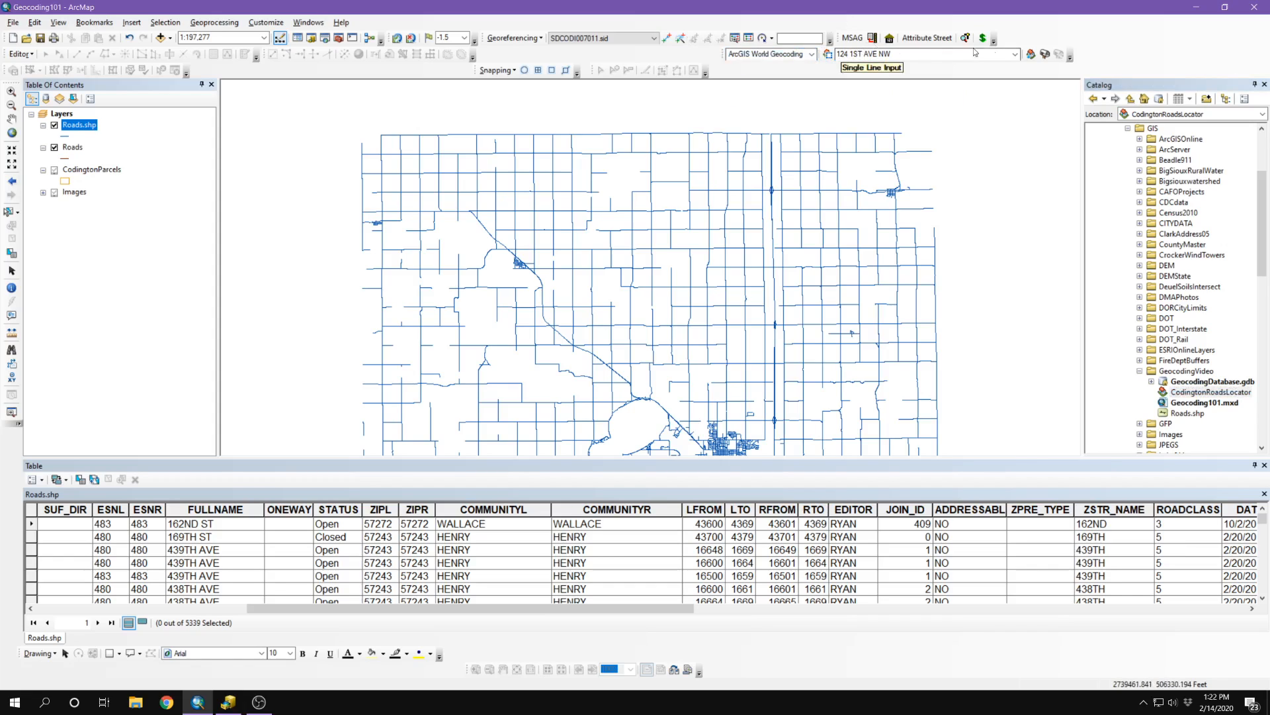
{"action": "left_click", "coordinate": [743, 59]}
{"action": "left_click", "coordinate": [742, 74]}
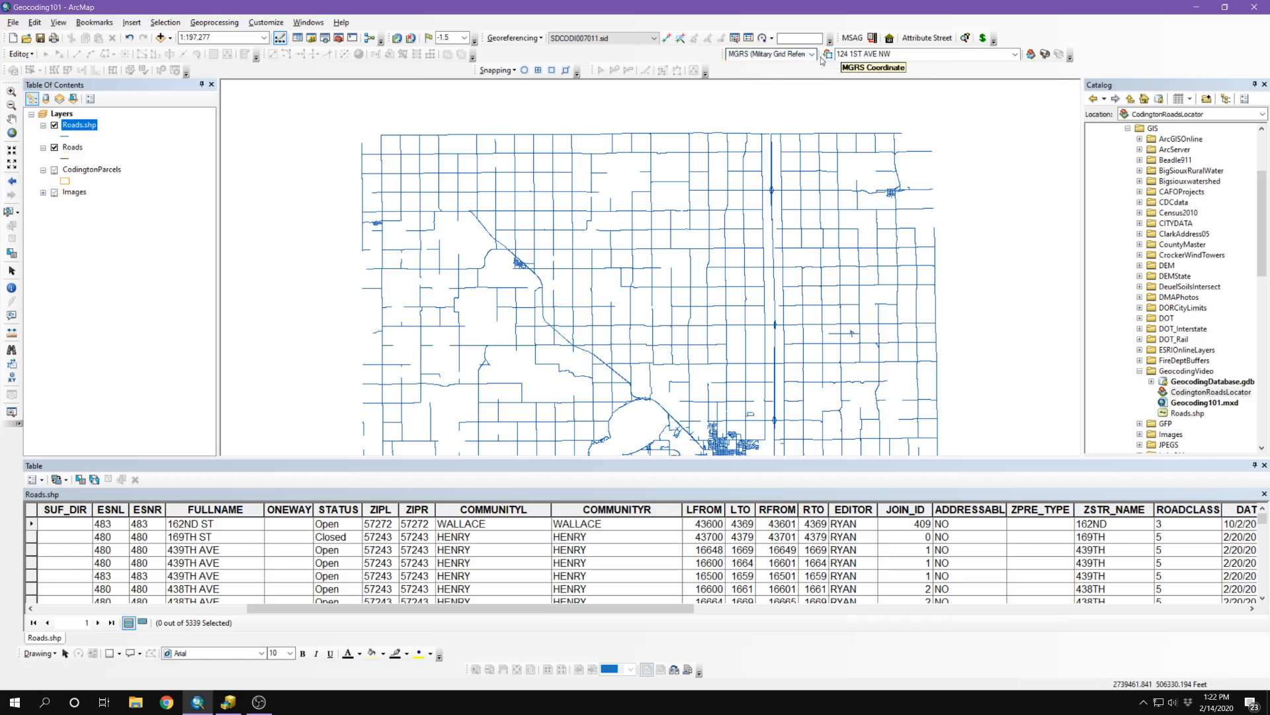
{"action": "left_click", "coordinate": [812, 54]}
{"action": "left_click", "coordinate": [745, 87]}
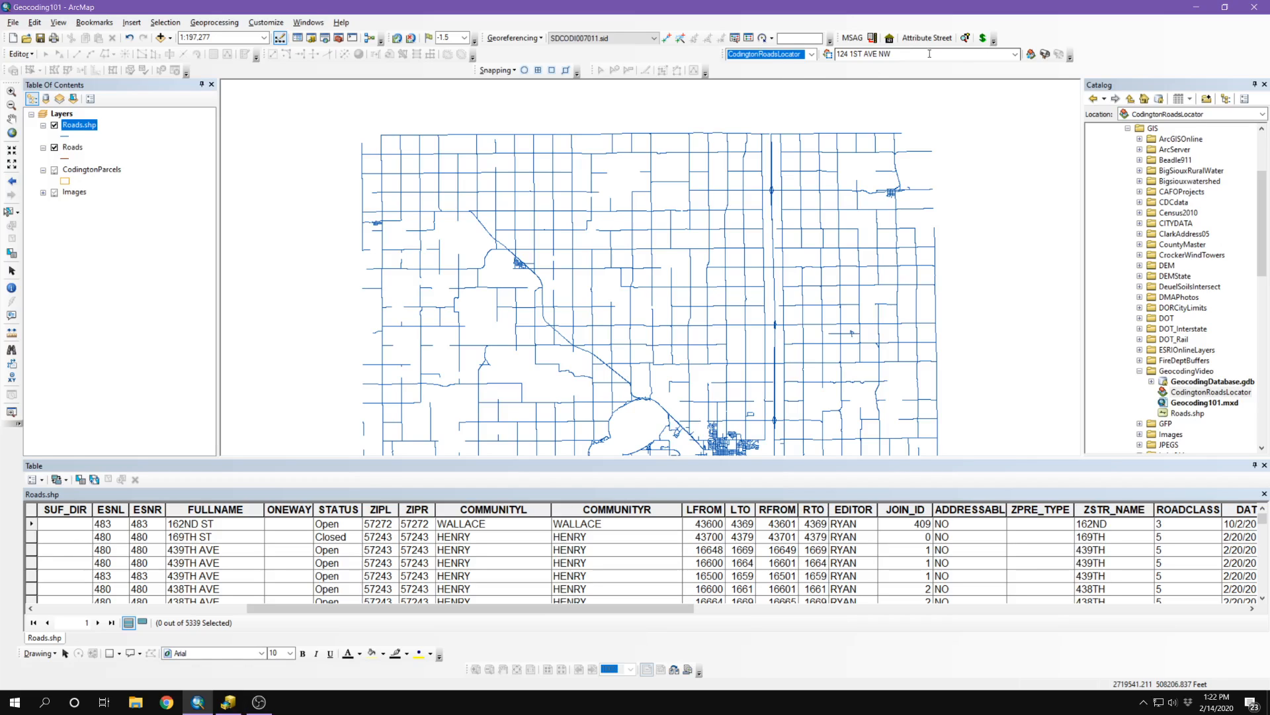
{"action": "key", "text": "Tab"}
{"action": "key", "text": "BackSpace"}
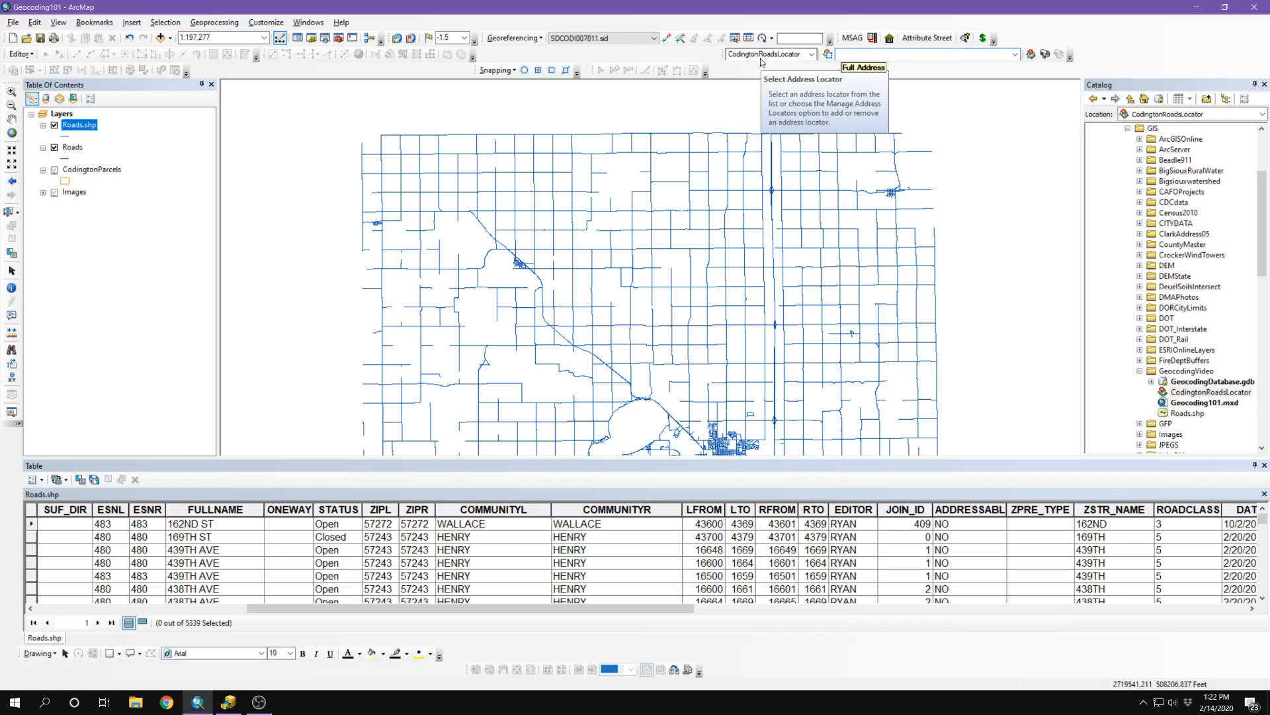
{"action": "type", "text": "12"}
{"action": "type", "text": "H AVE NE"}
{"action": "key", "text": "Return"}
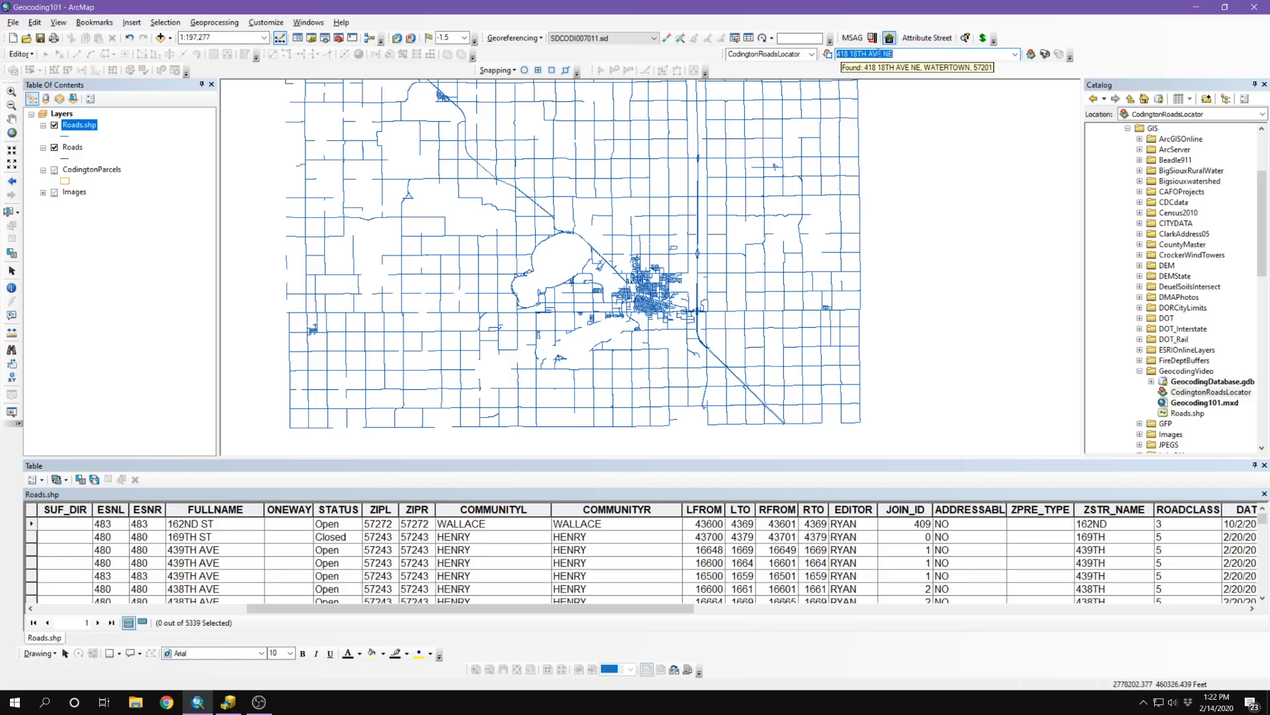
Step: Bring up the context menu for the found address match
{"action": "right_click", "coordinate": [858, 55]}
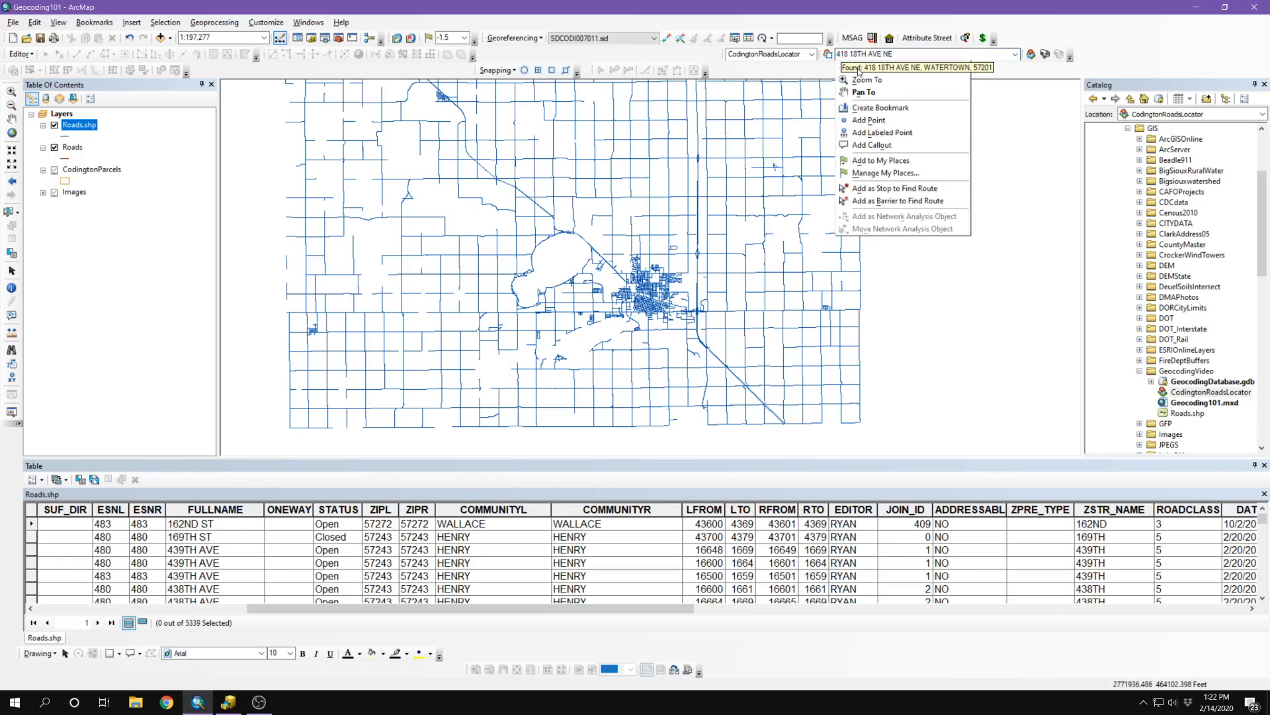
{"action": "left_click", "coordinate": [859, 72]}
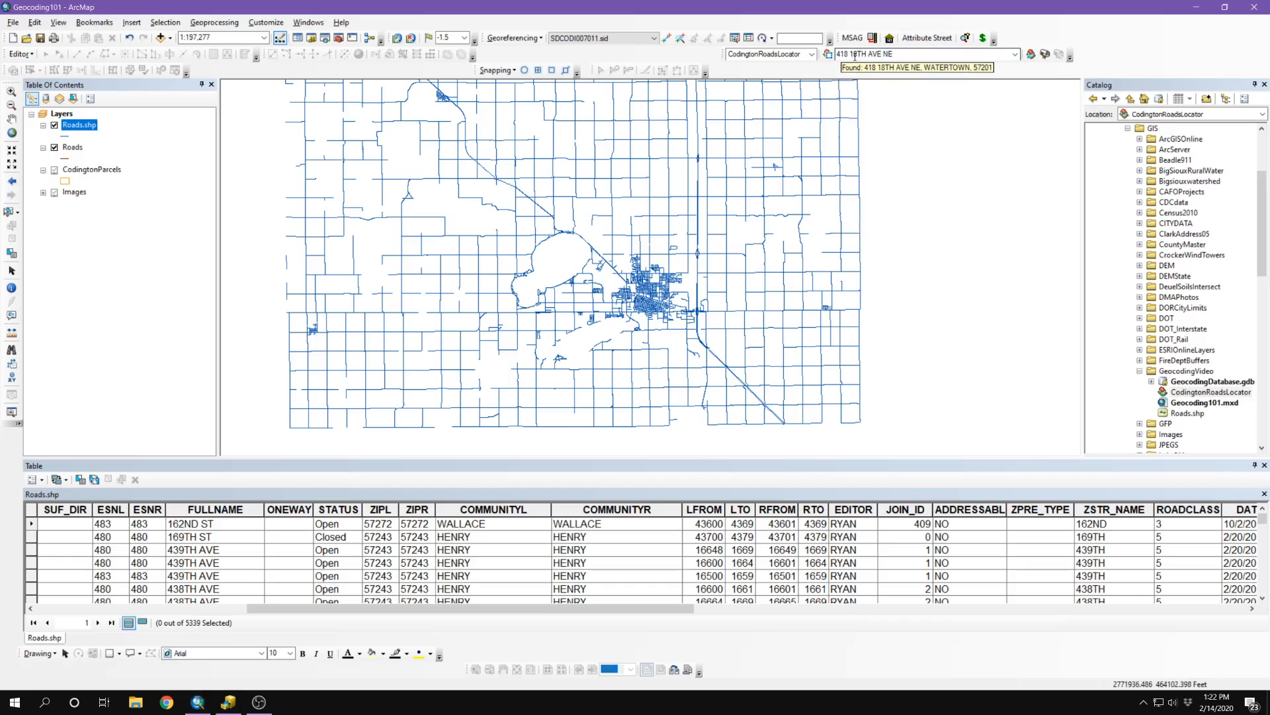
{"action": "right_click", "coordinate": [857, 53]}
{"action": "left_click", "coordinate": [858, 69]}
{"action": "right_click", "coordinate": [879, 52]}
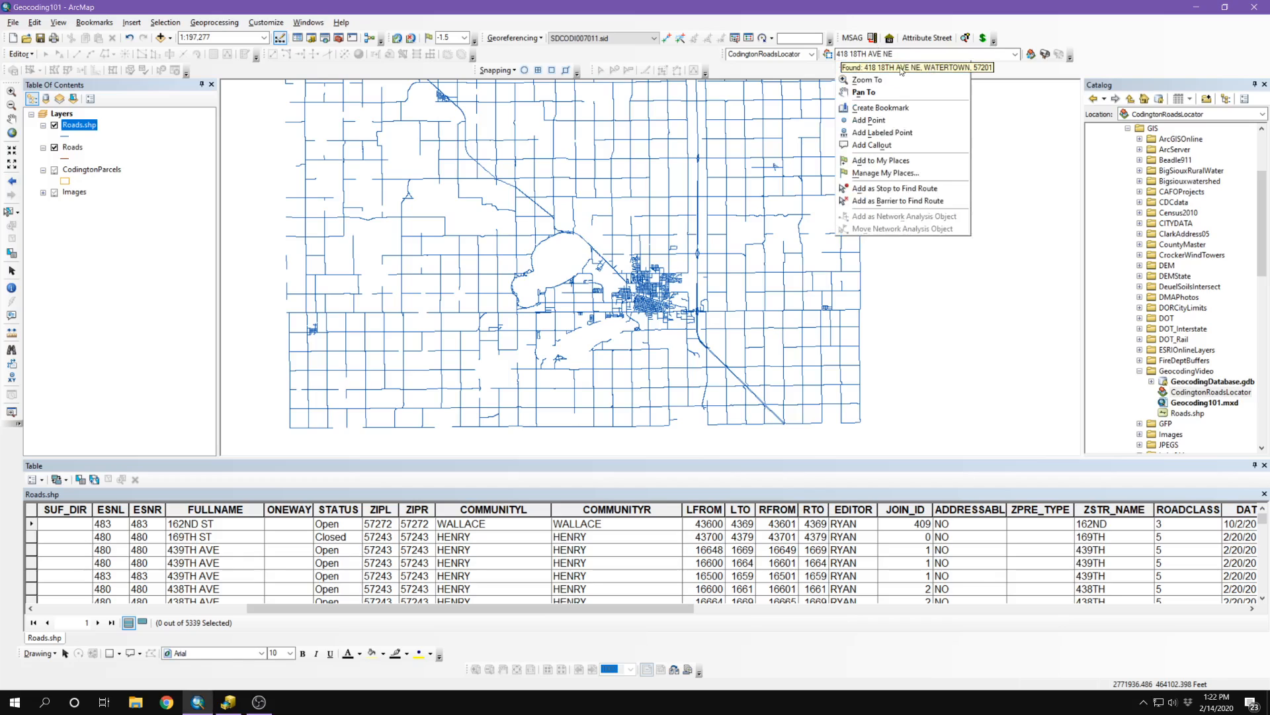
{"action": "left_click", "coordinate": [1021, 84]}
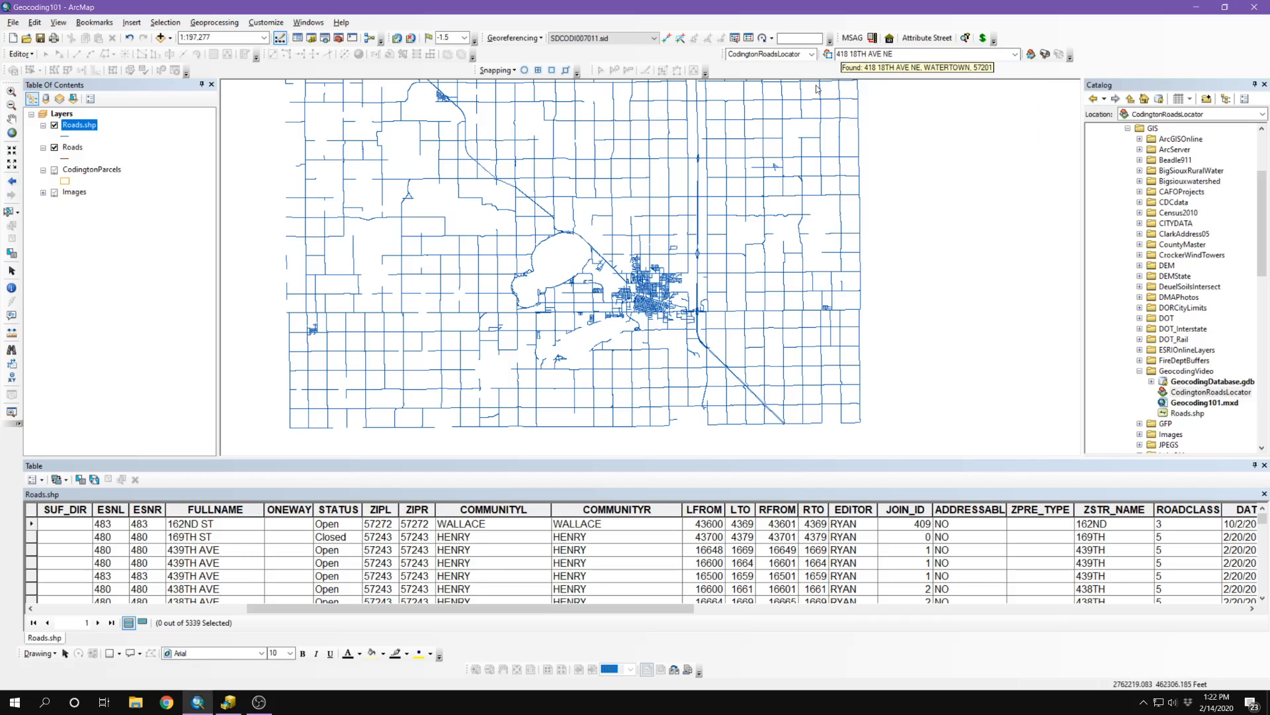
{"action": "right_click", "coordinate": [885, 54]}
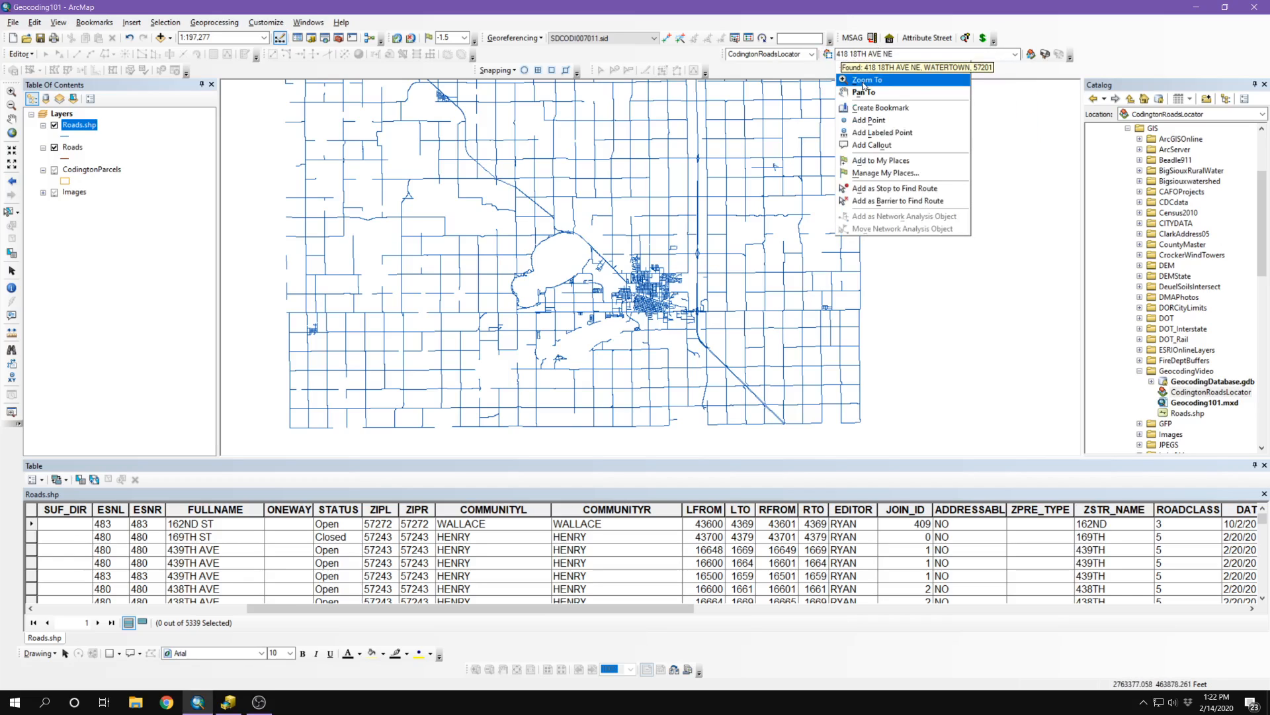
Step: Zoom to the found address and adjust the map scale to about 1:25,000
{"action": "left_click", "coordinate": [863, 86]}
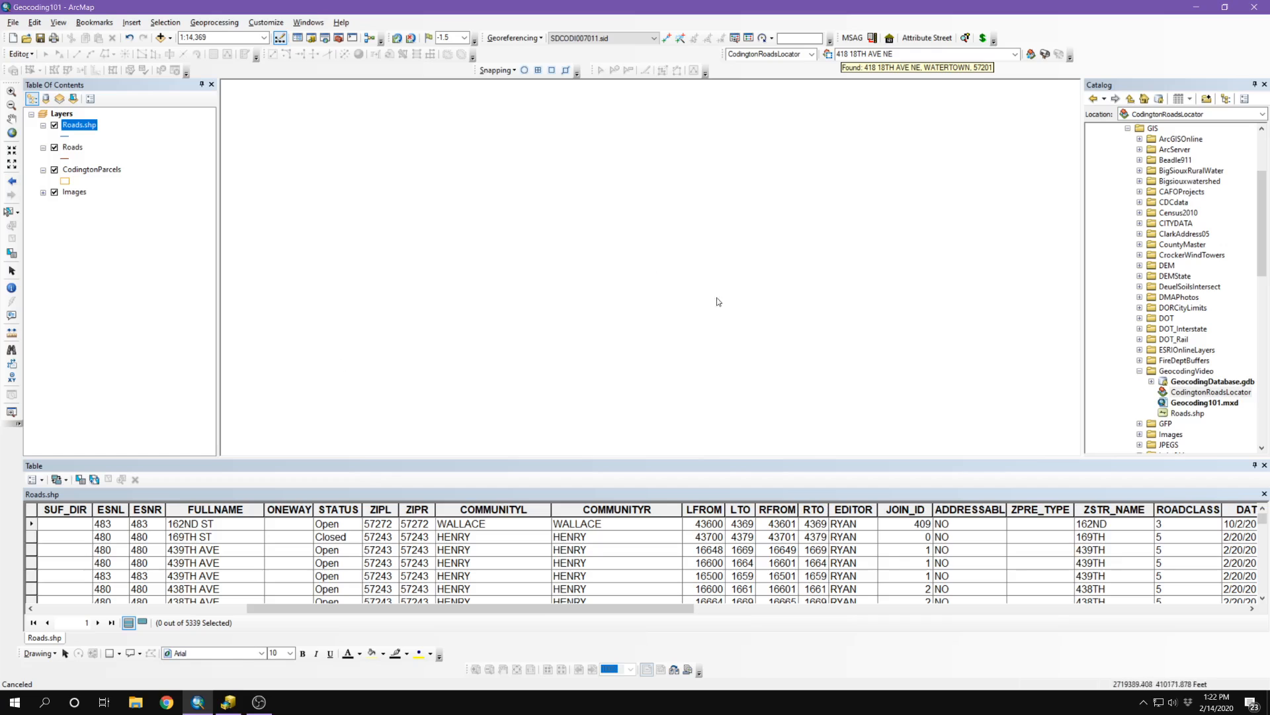
{"action": "scroll", "coordinate": [695, 313], "scroll_direction": "down", "scroll_amount": 1}
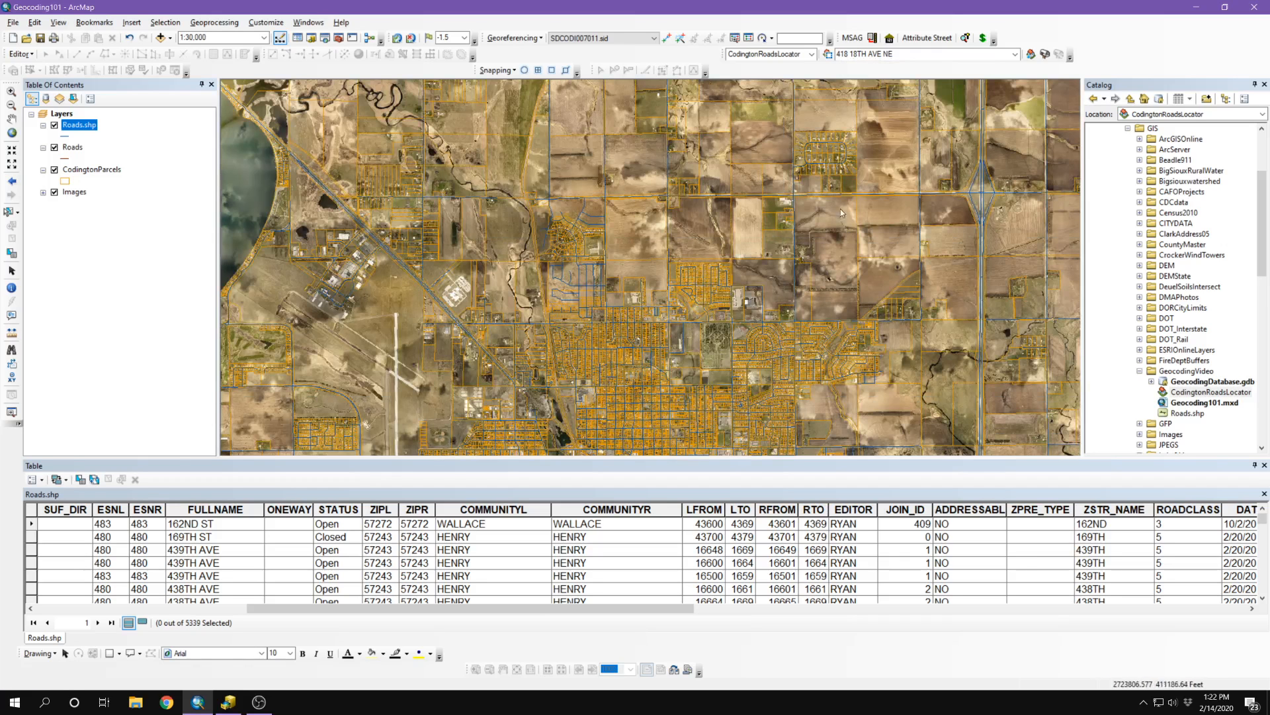
{"action": "scroll", "coordinate": [764, 349], "scroll_direction": "up", "scroll_amount": 1}
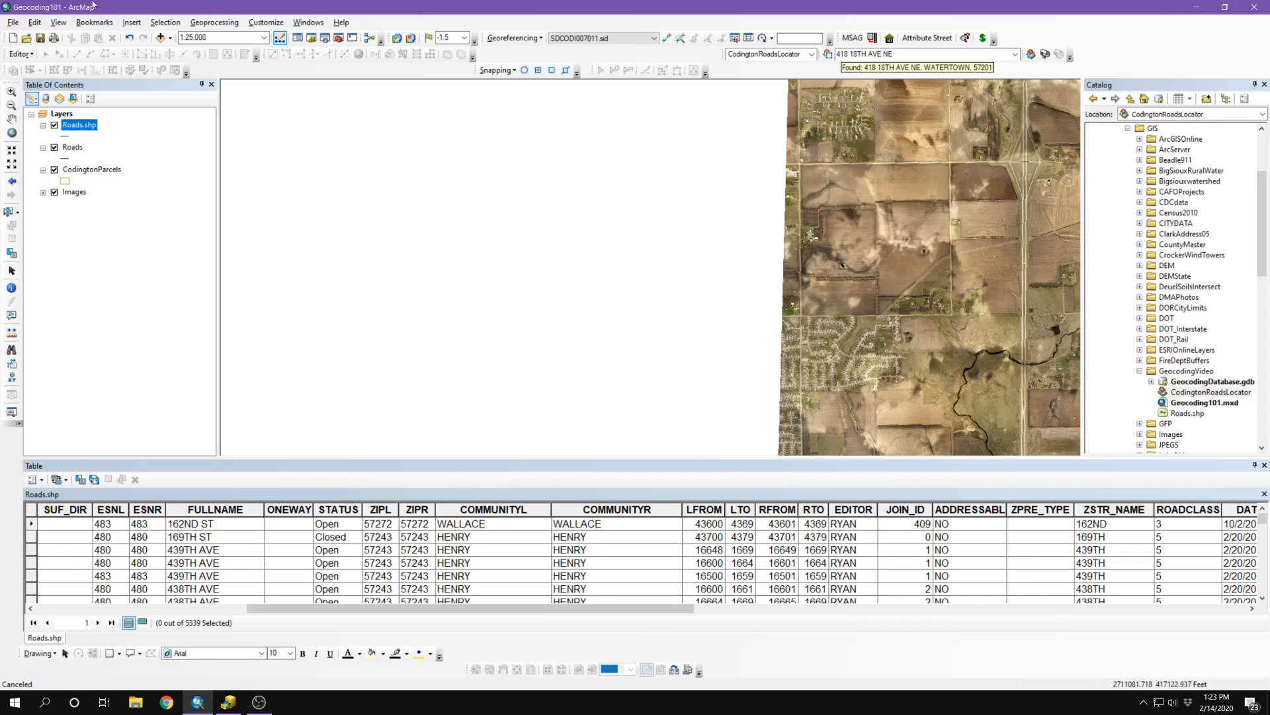
{"action": "left_click", "coordinate": [59, 22]}
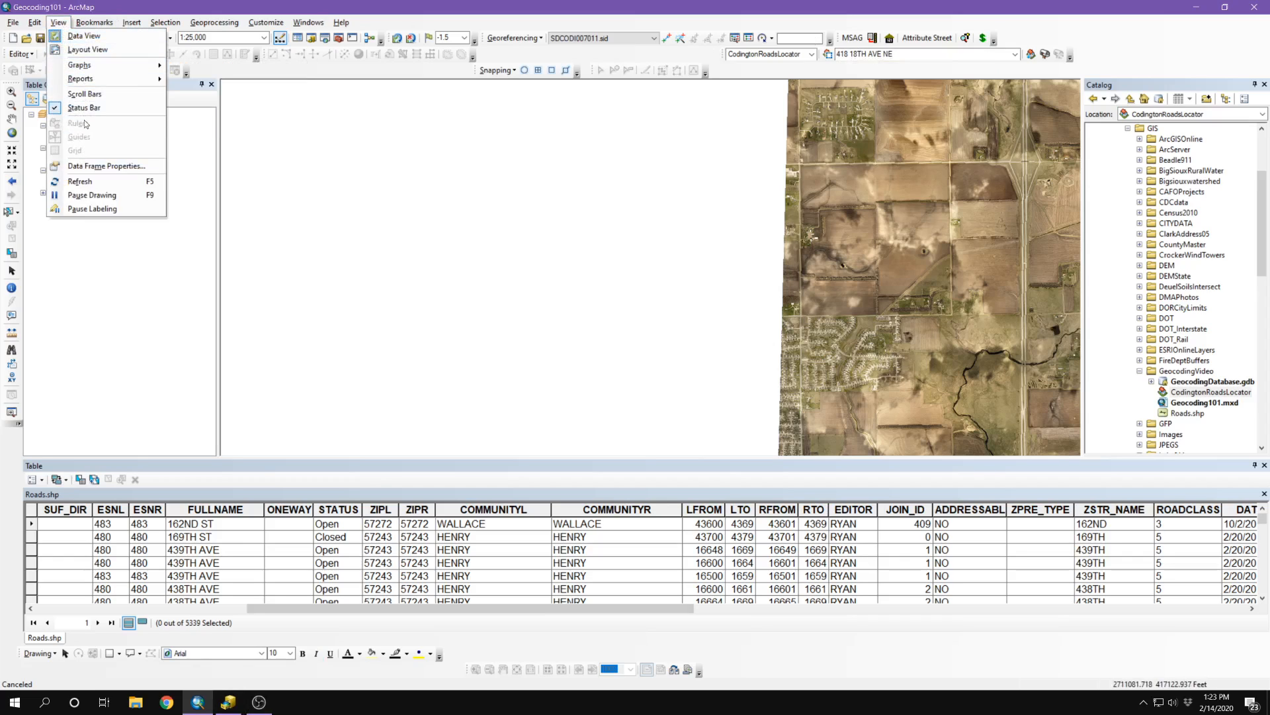
{"action": "left_click", "coordinate": [115, 4]}
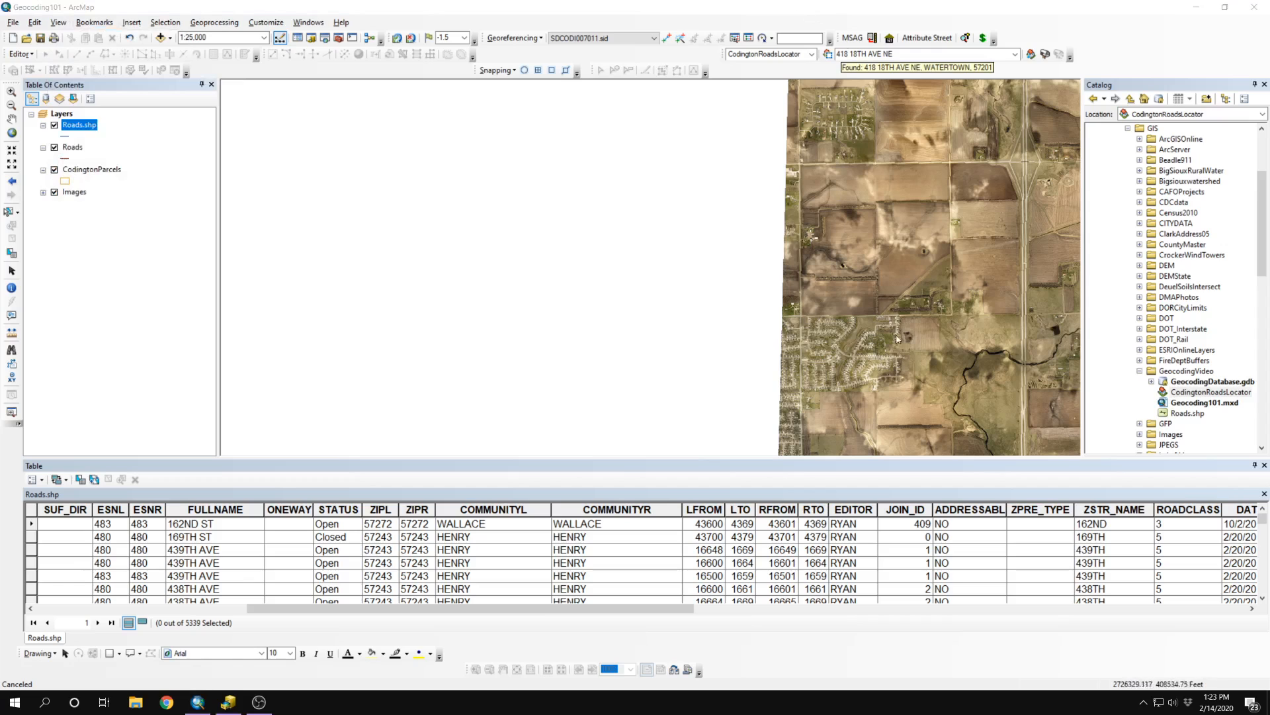
{"action": "left_click_drag", "start_coordinate": [896, 299], "coordinate": [805, 298]}
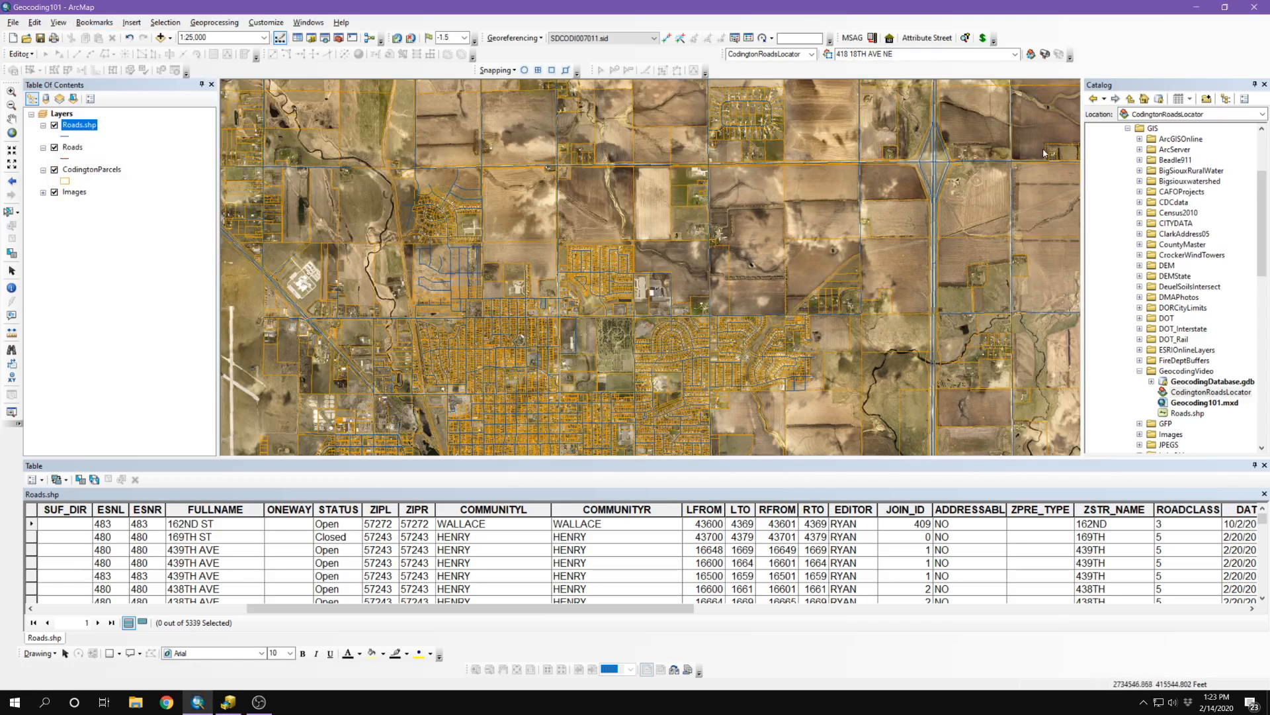
{"action": "right_click", "coordinate": [875, 64]}
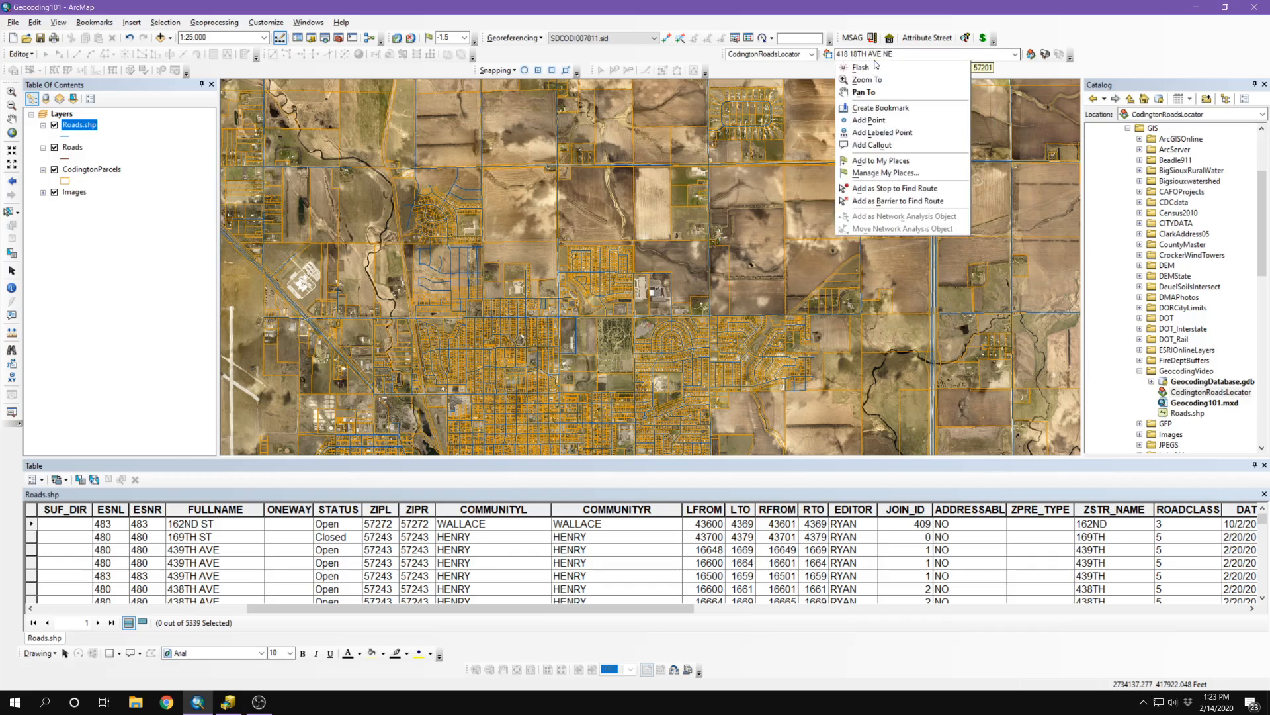
{"action": "left_click", "coordinate": [862, 121]}
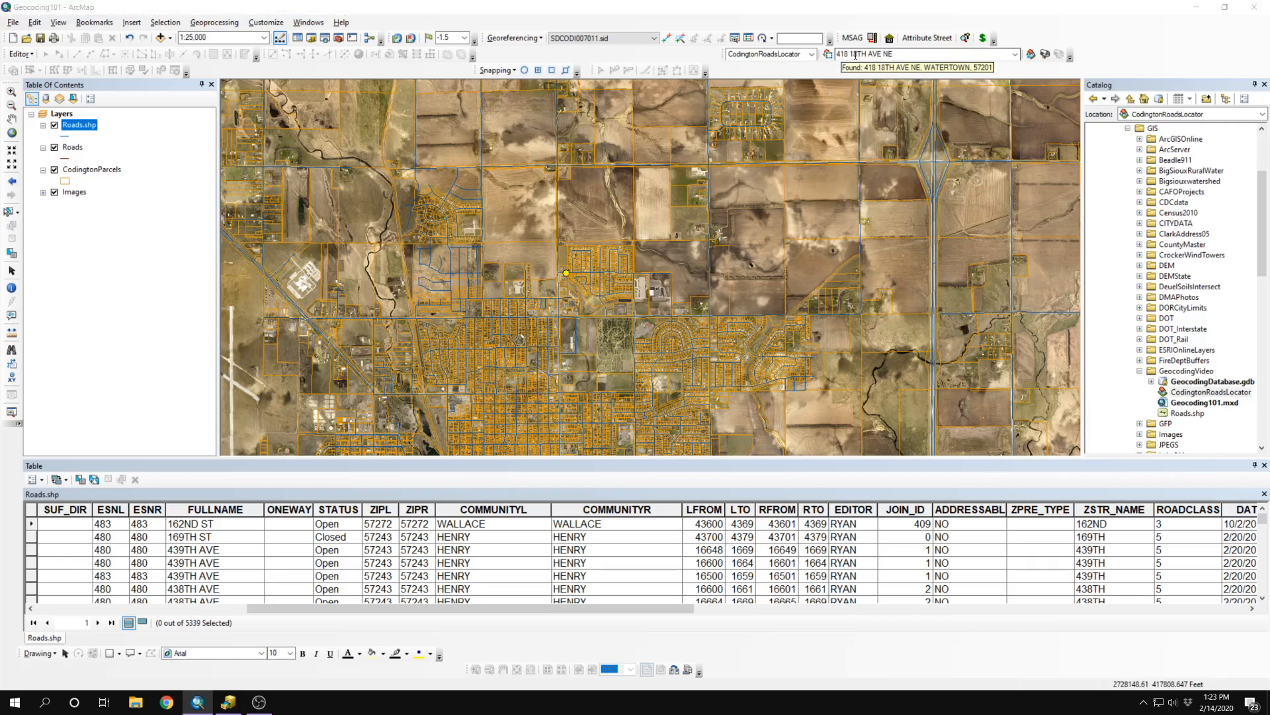
{"action": "right_click", "coordinate": [863, 72]}
{"action": "left_click", "coordinate": [861, 133]}
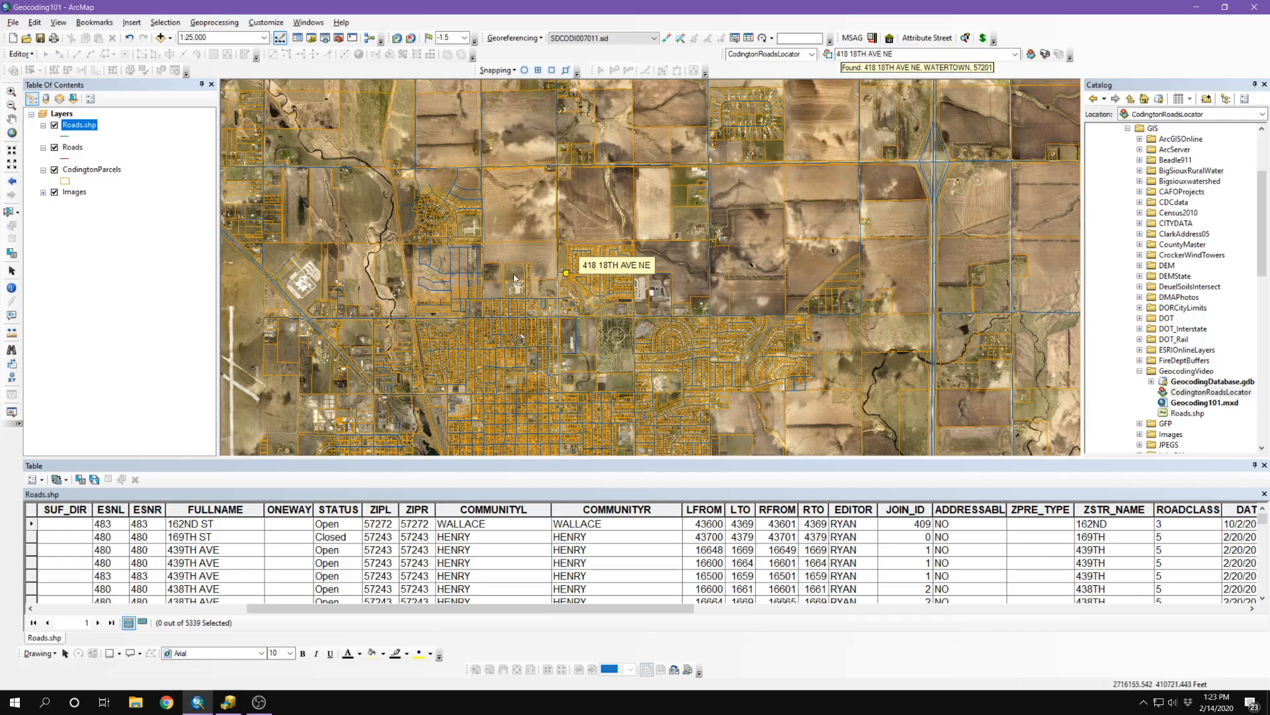
Step: Zoom in to about 1:1,000 and open the Roads.shp layer properties
{"action": "scroll", "coordinate": [549, 295], "scroll_direction": "up", "scroll_amount": 3}
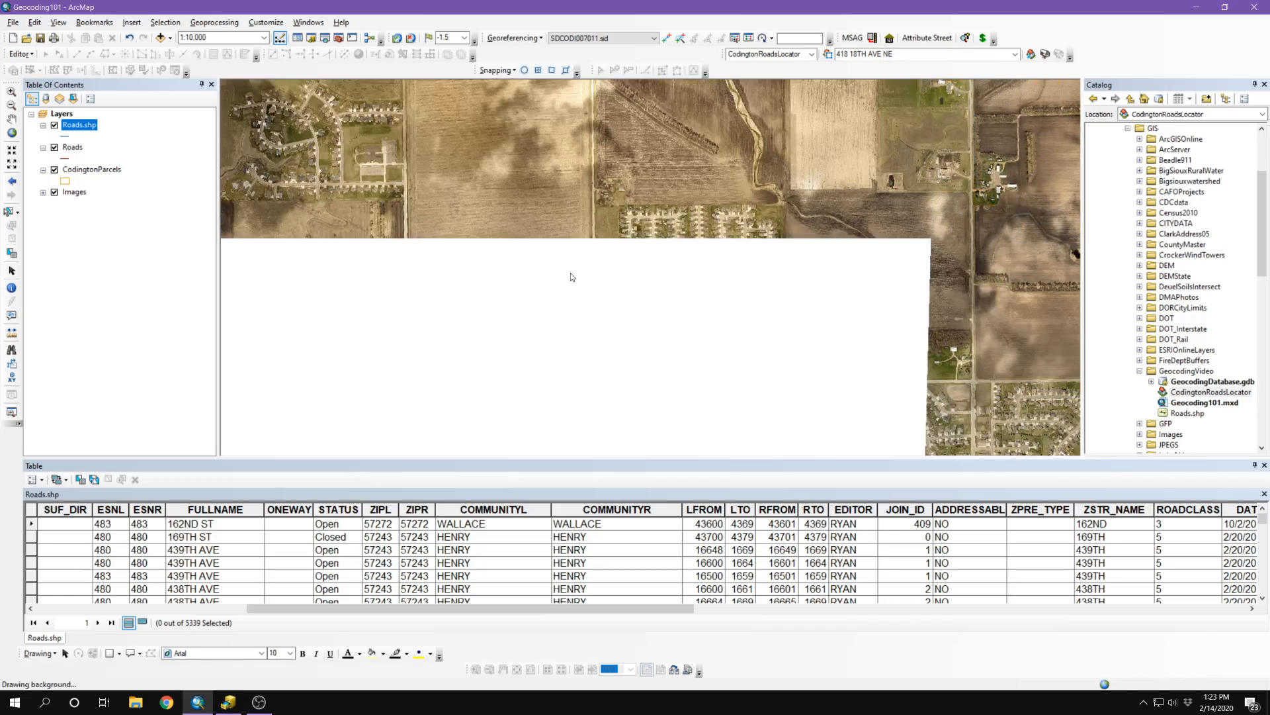
{"action": "scroll", "coordinate": [612, 289], "scroll_direction": "up", "scroll_amount": 3}
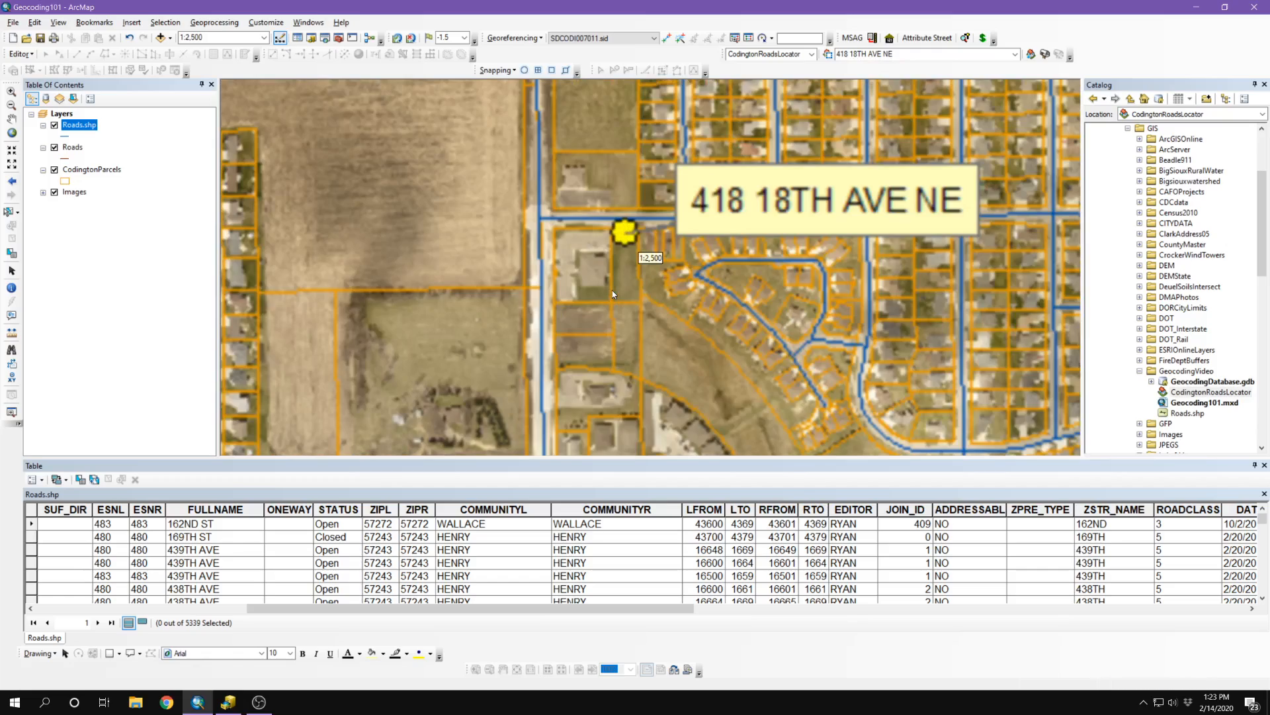
{"action": "scroll", "coordinate": [636, 269], "scroll_direction": "up", "scroll_amount": 2}
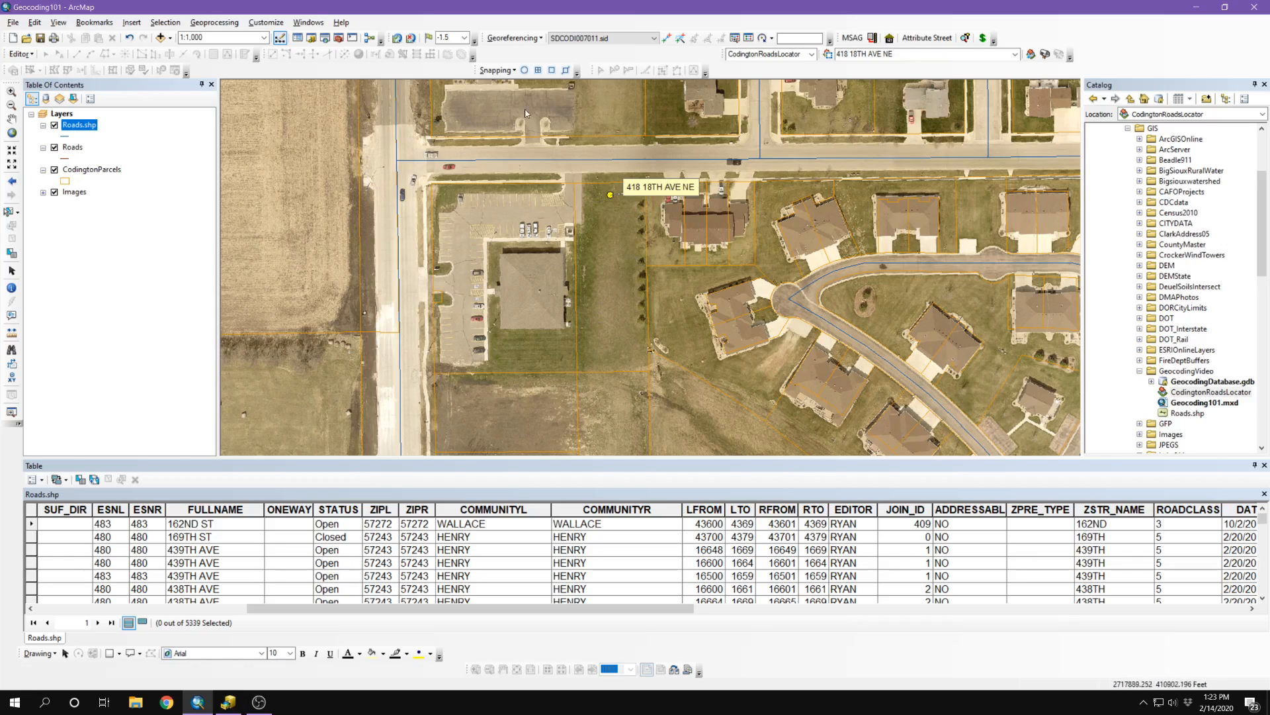
{"action": "double_click", "coordinate": [78, 125]}
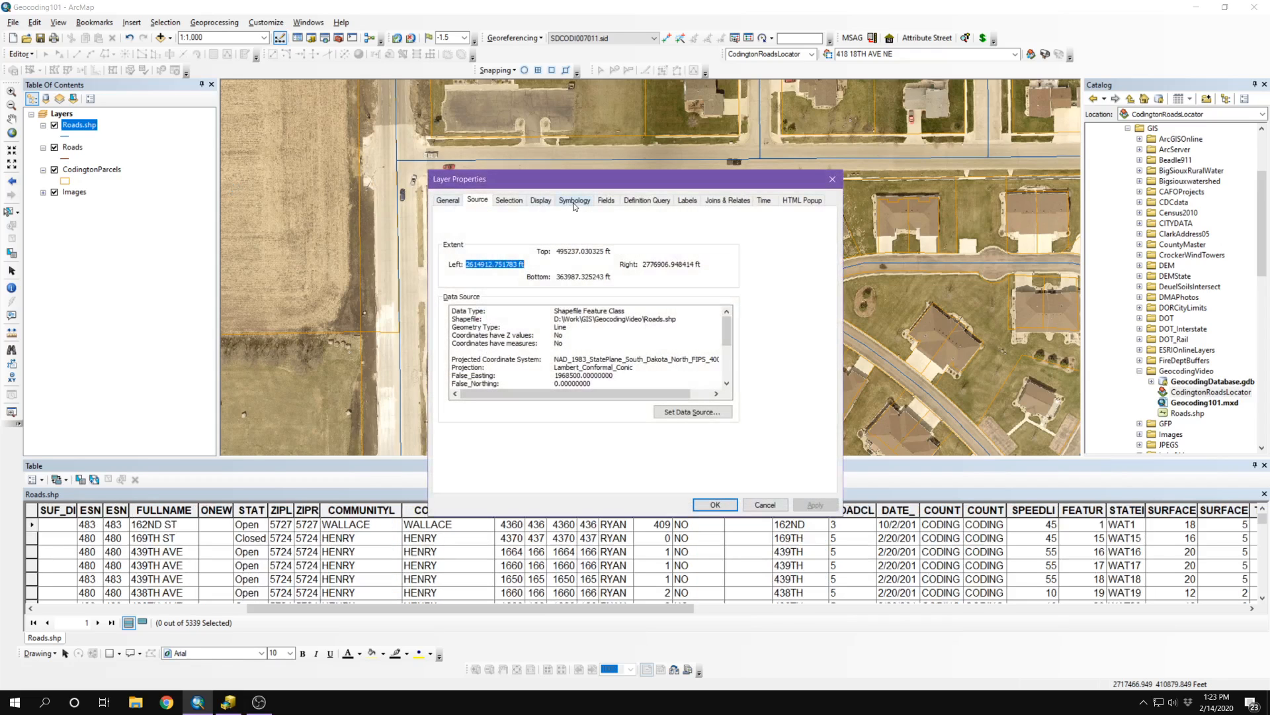
Step: Set the Roads.shp label field to FULLNAME with the BlackHalo text symbol
{"action": "left_click", "coordinate": [575, 201]}
{"action": "left_click", "coordinate": [599, 201]}
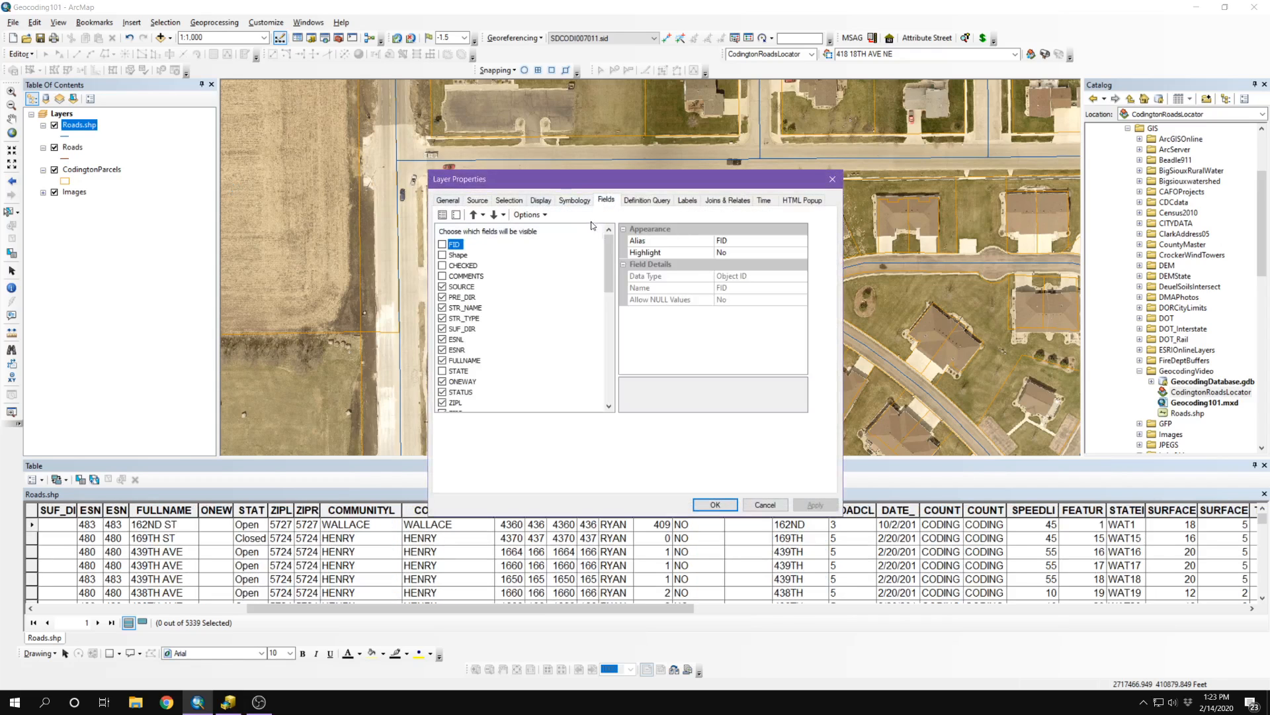
{"action": "left_click", "coordinate": [691, 201]}
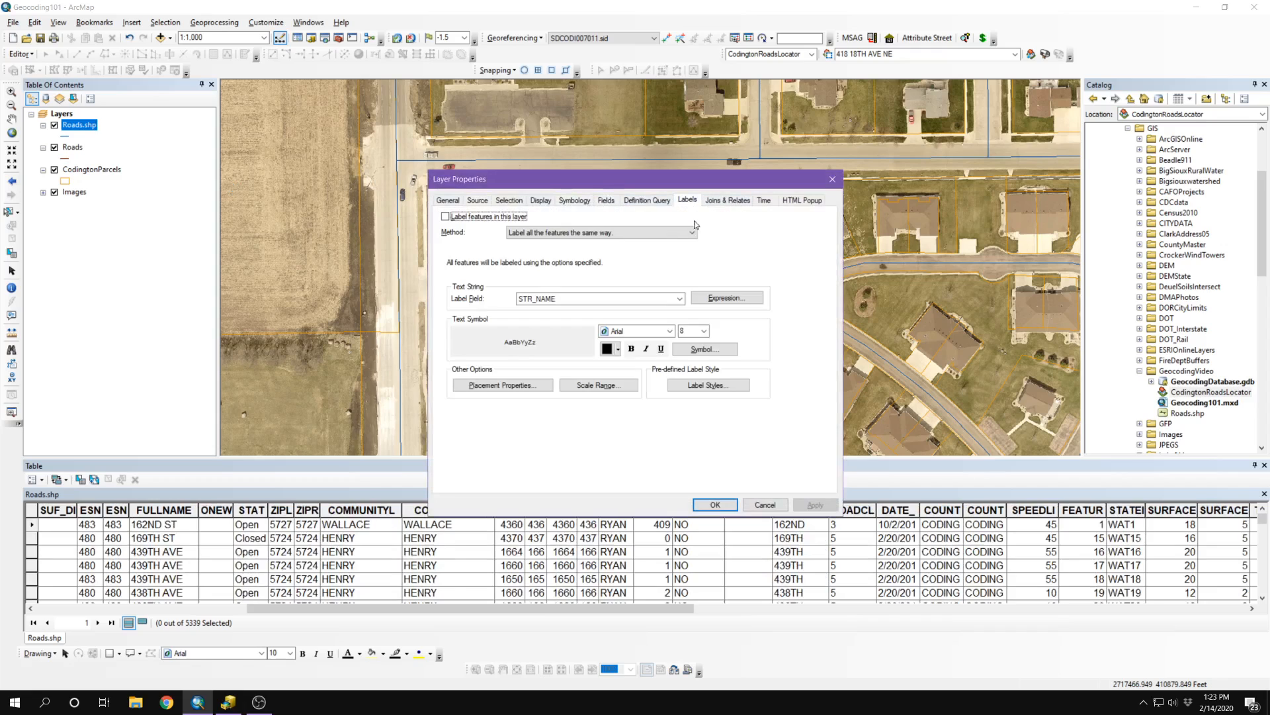
{"action": "left_click", "coordinate": [672, 297]}
{"action": "left_click", "coordinate": [539, 350]}
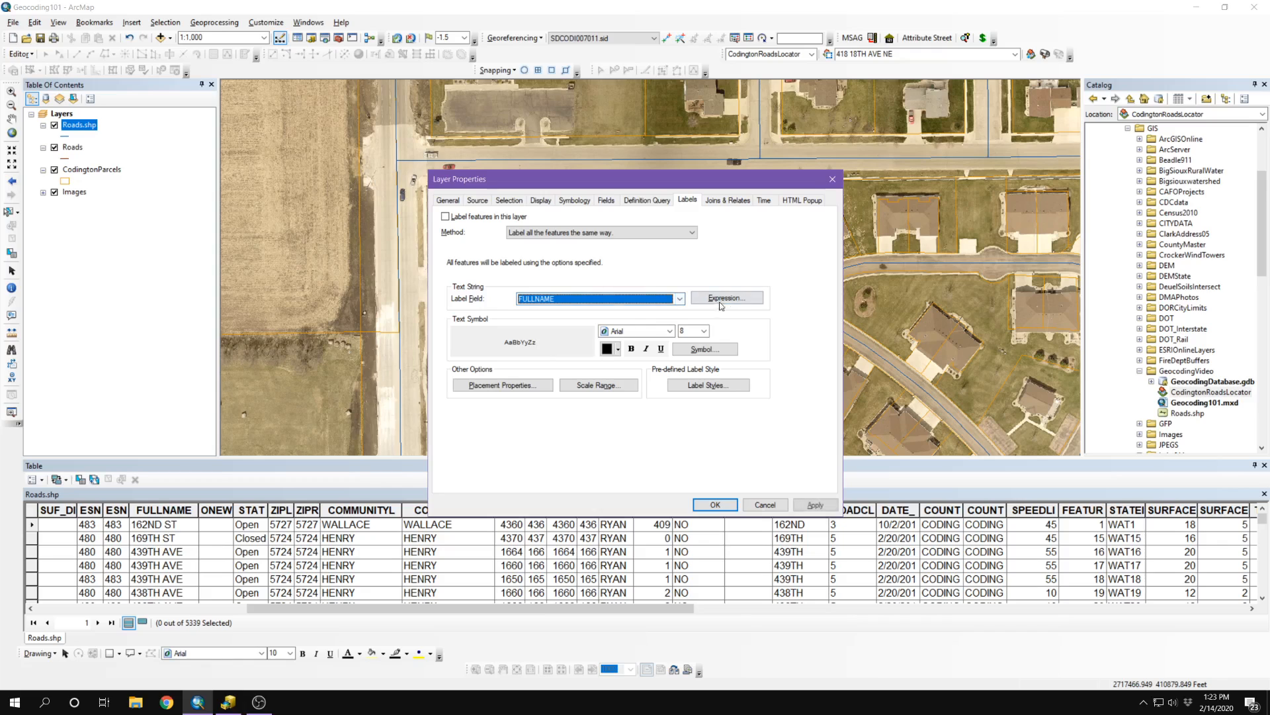
{"action": "left_click", "coordinate": [678, 347]}
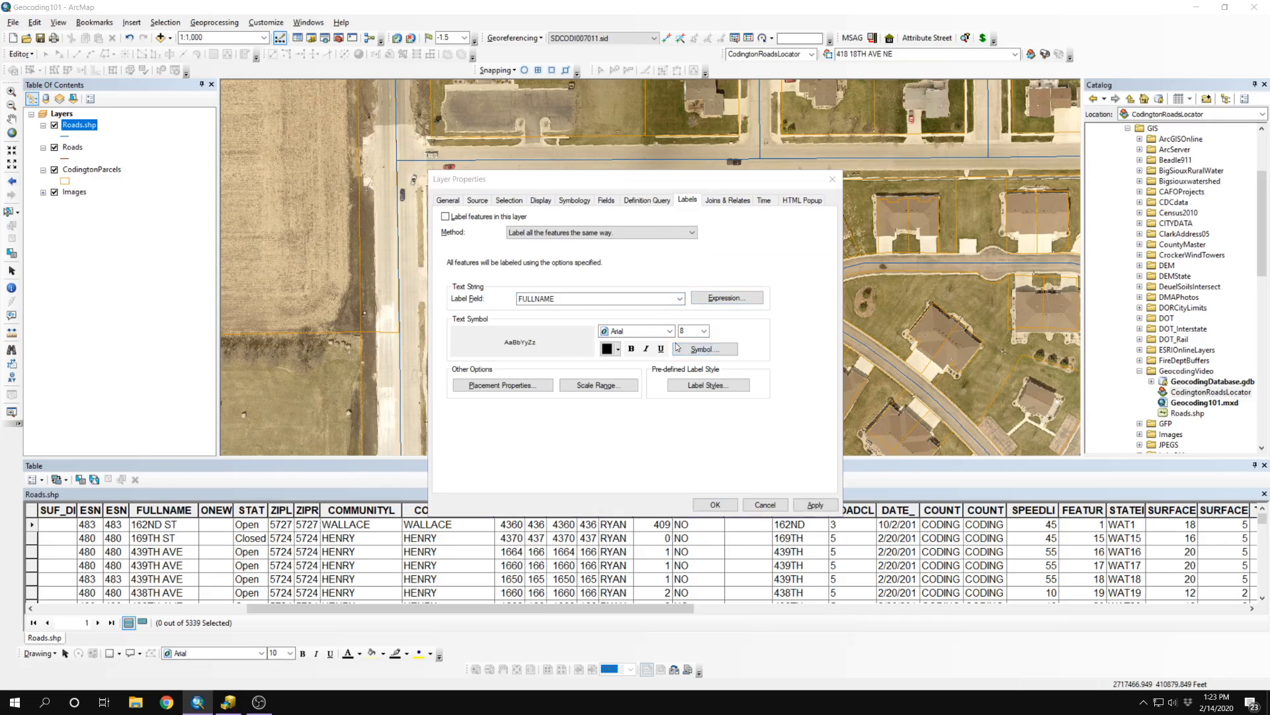
{"action": "left_click", "coordinate": [714, 337]}
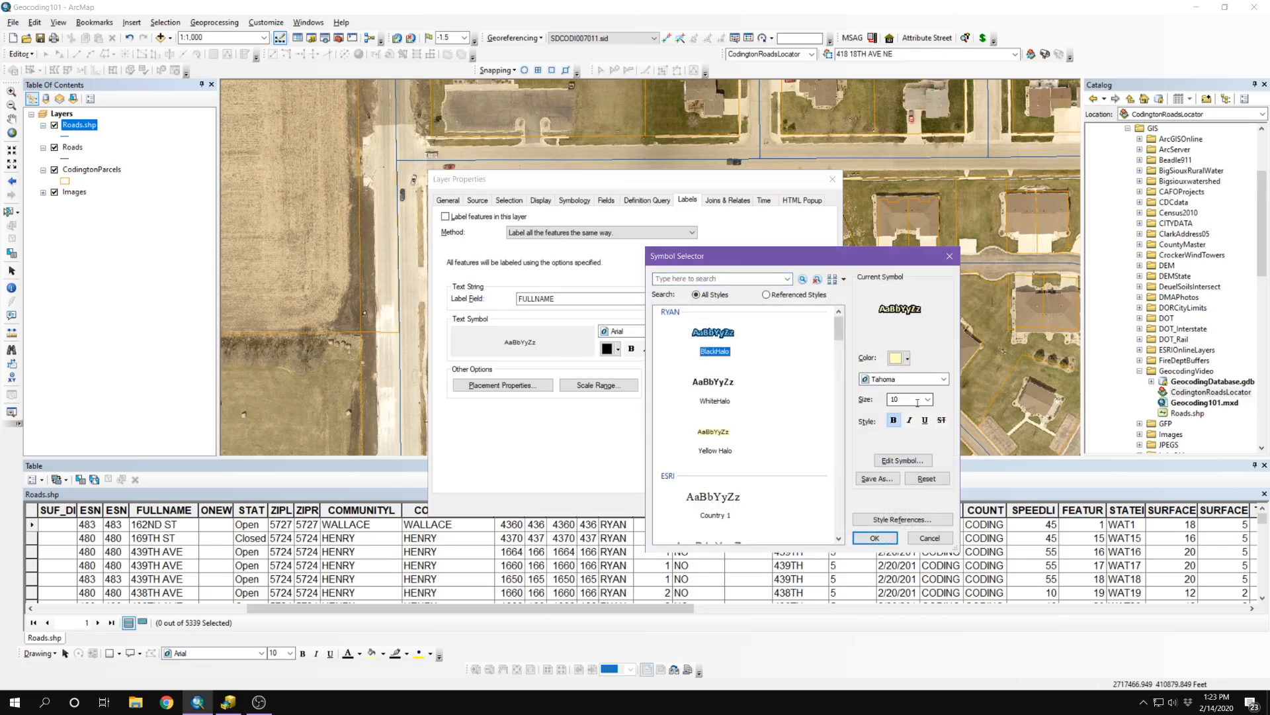
{"action": "left_click", "coordinate": [874, 537]}
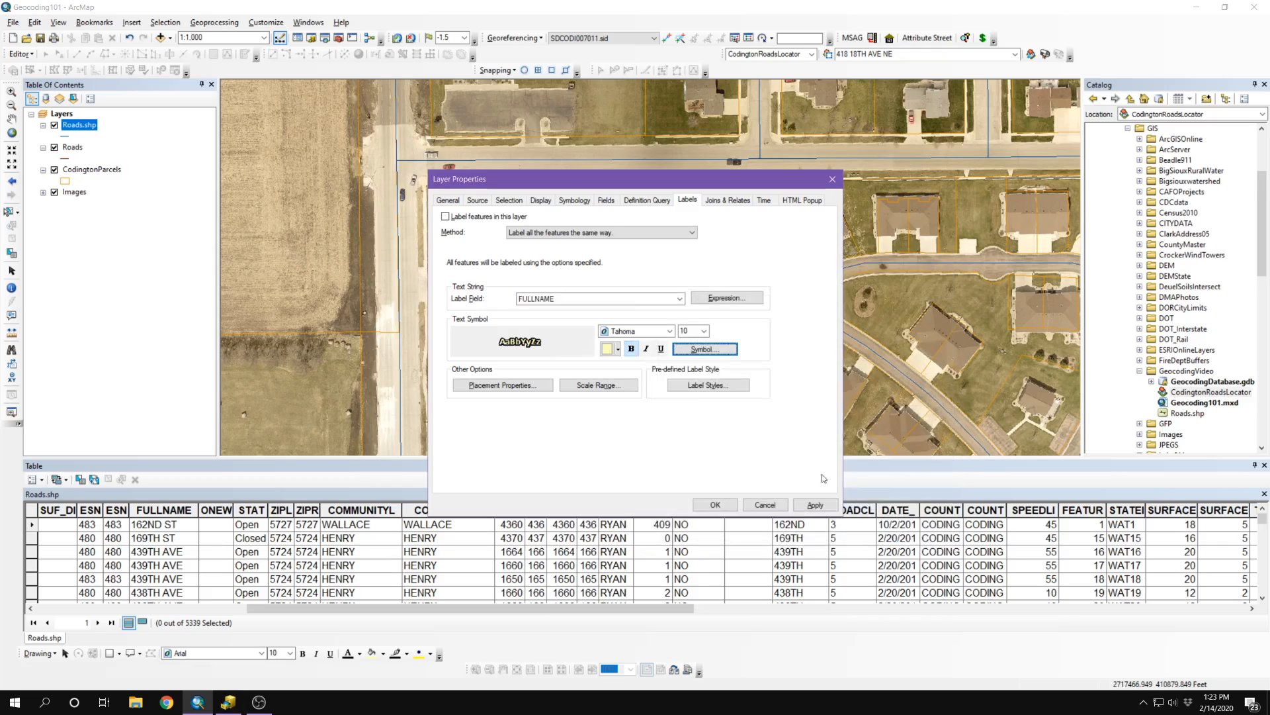
Step: Place road labels on the line, enable labelling, and apply the changes
{"action": "left_click", "coordinate": [480, 384]}
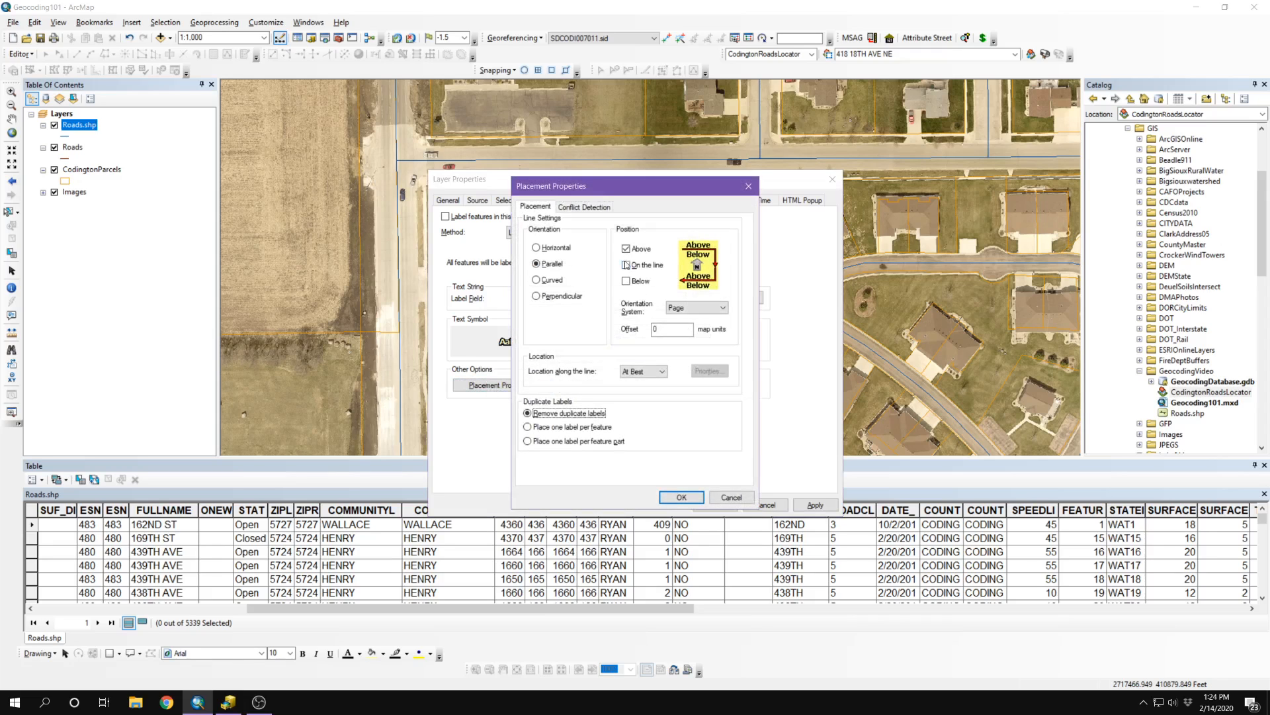
{"action": "left_click", "coordinate": [627, 265]}
{"action": "left_click", "coordinate": [681, 497]}
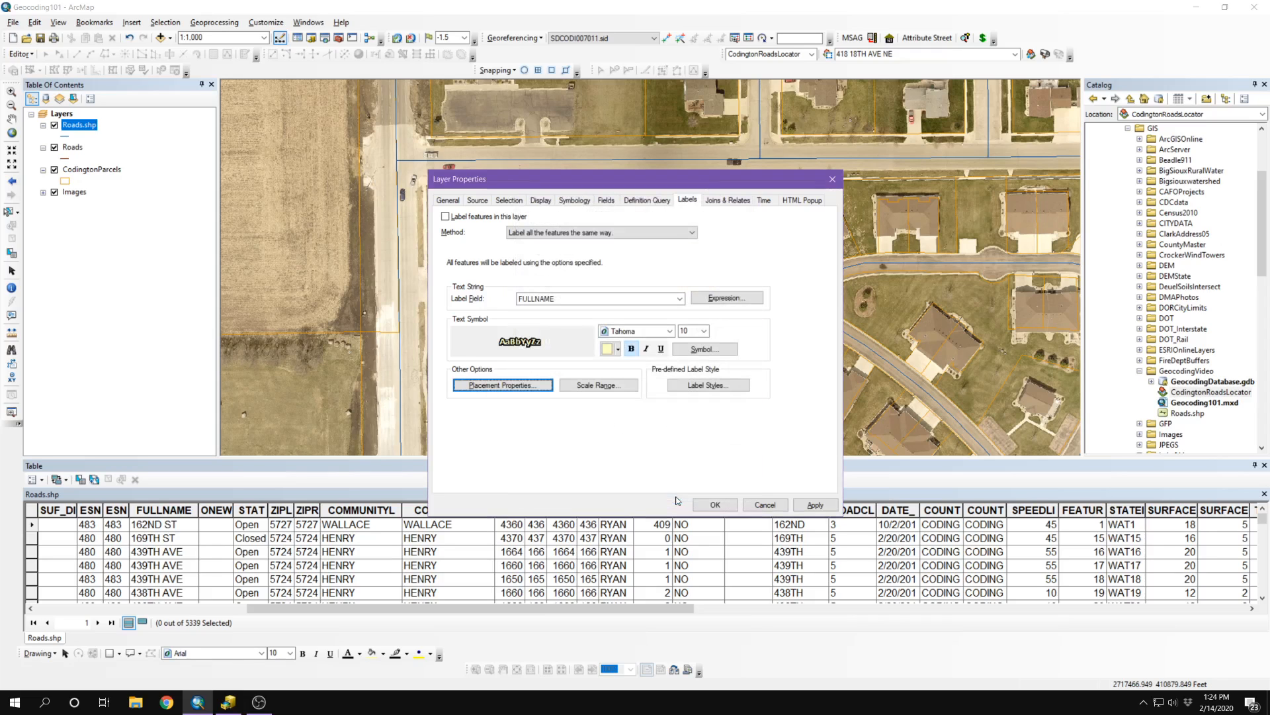
{"action": "left_click", "coordinate": [445, 216]}
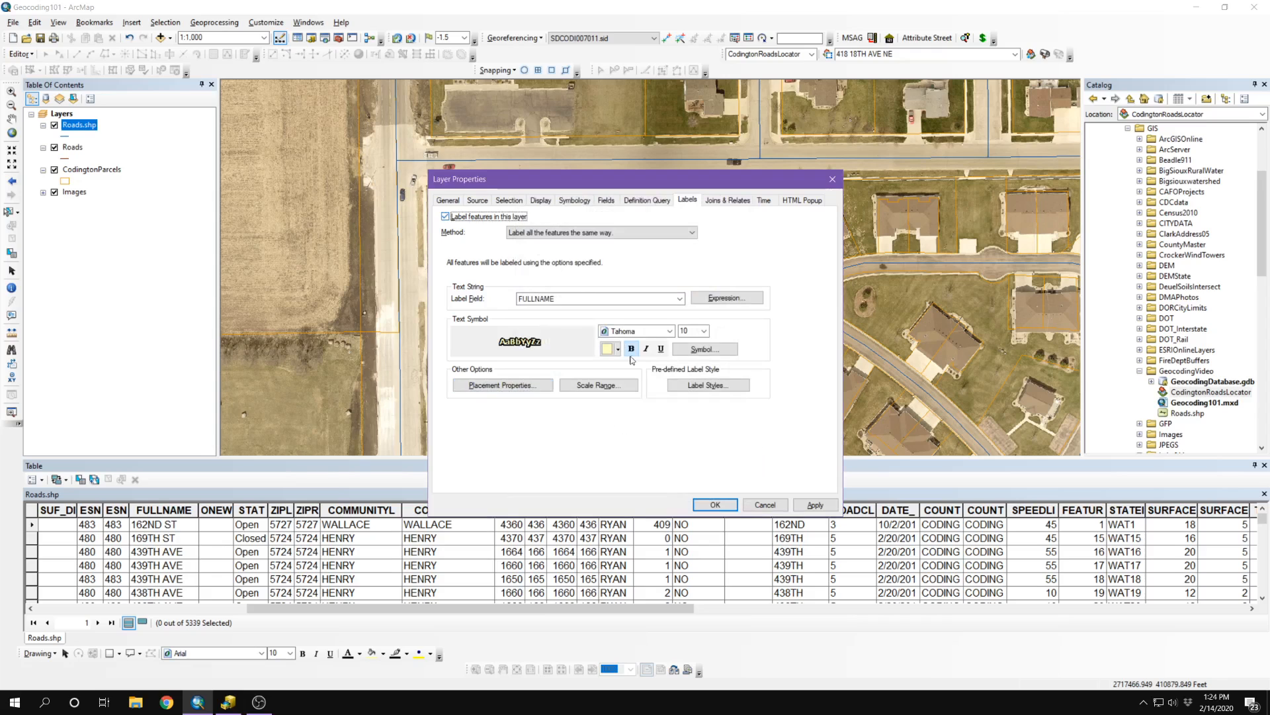
{"action": "left_click", "coordinate": [816, 506]}
{"action": "left_click", "coordinate": [715, 504]}
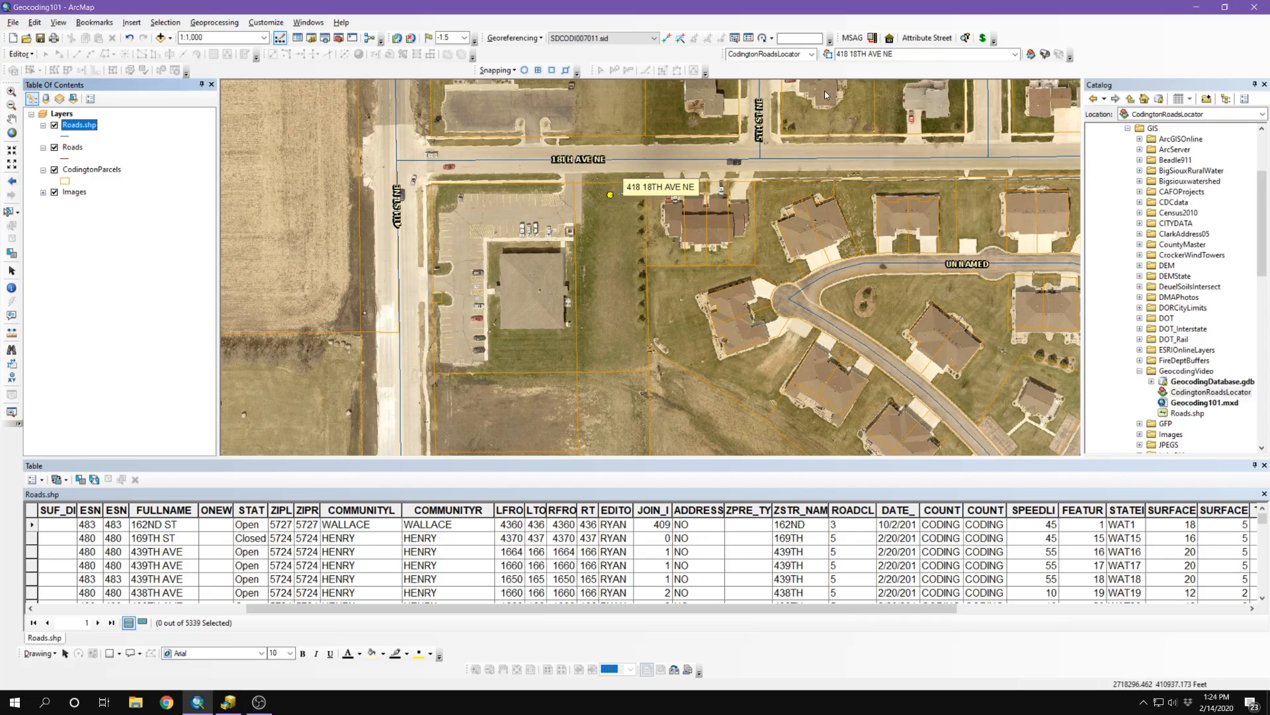
Step: Use the Address Inspector to read parcel addresses along 18TH AVE NE
{"action": "left_click", "coordinate": [1032, 55]}
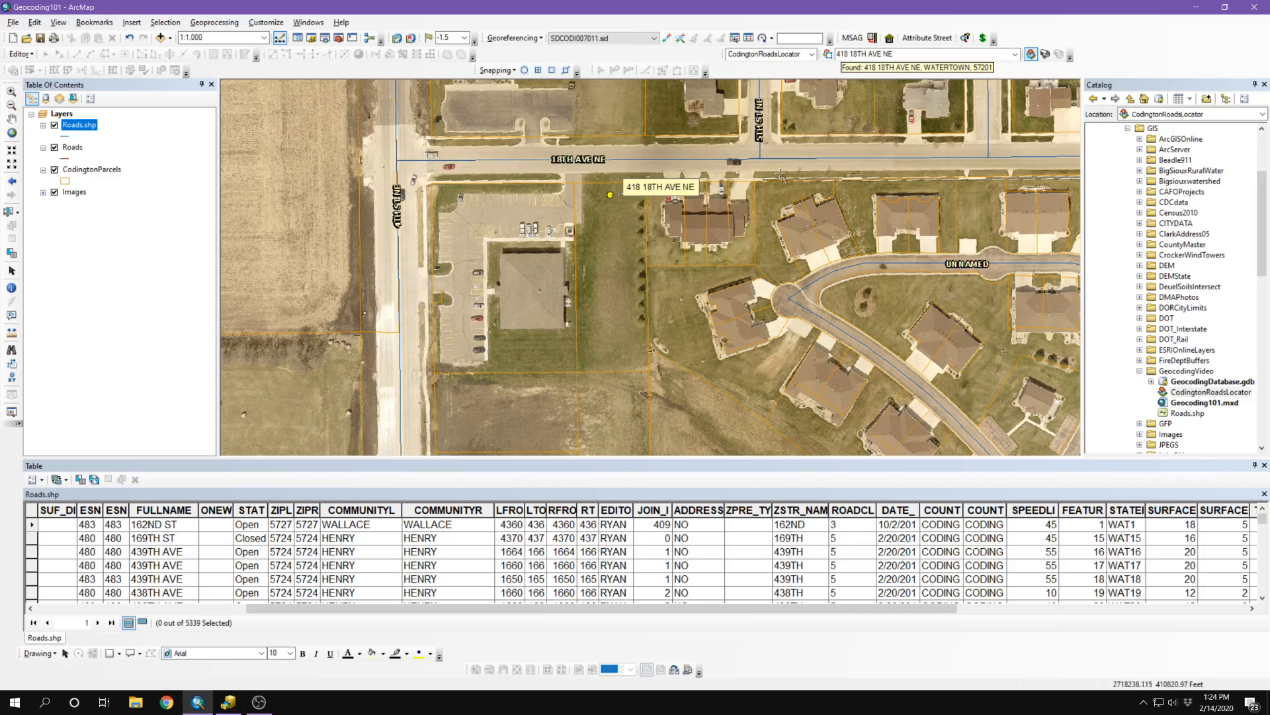
{"action": "mouse_move", "coordinate": [818, 199]}
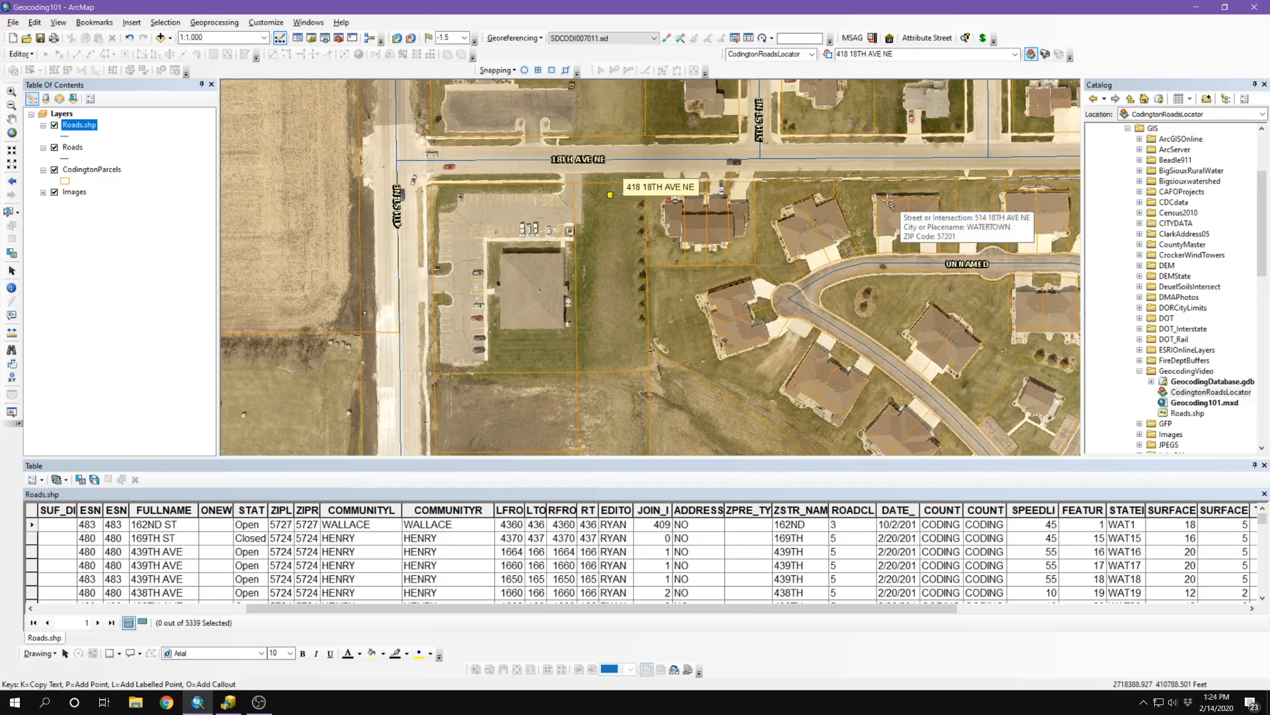
{"action": "mouse_move", "coordinate": [890, 207]}
{"action": "mouse_move", "coordinate": [930, 192]}
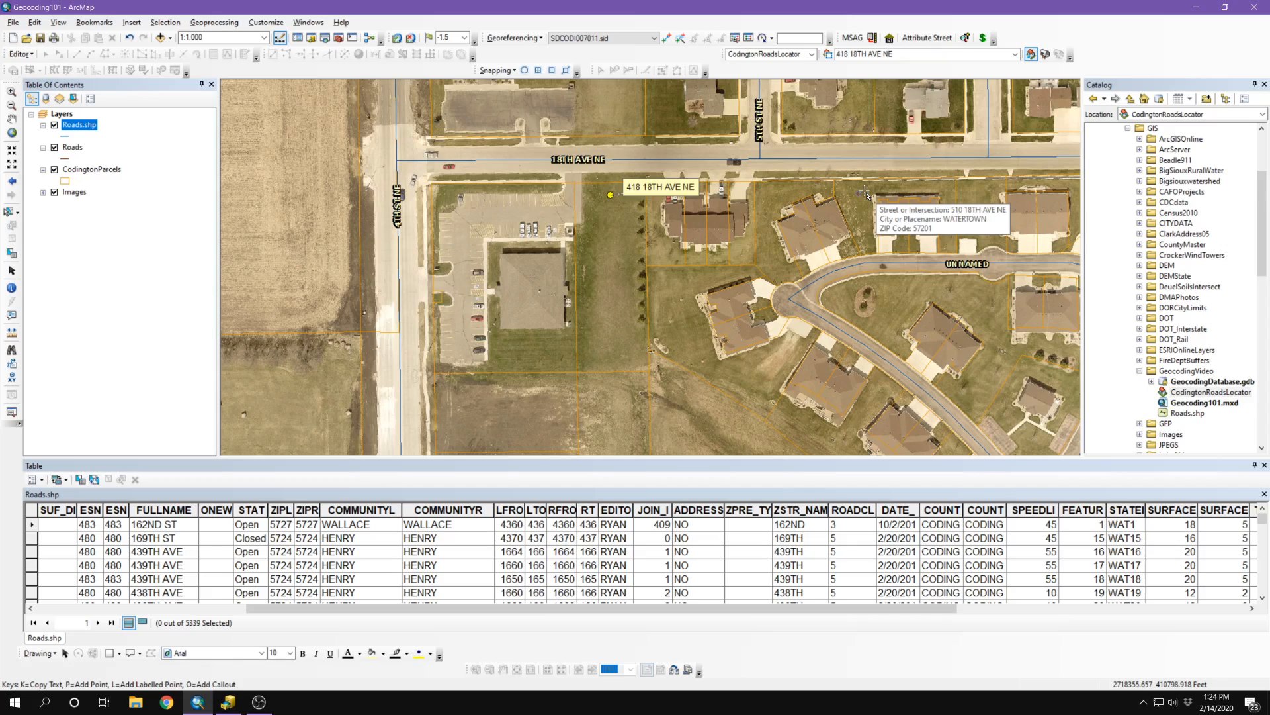
{"action": "mouse_move", "coordinate": [847, 131]}
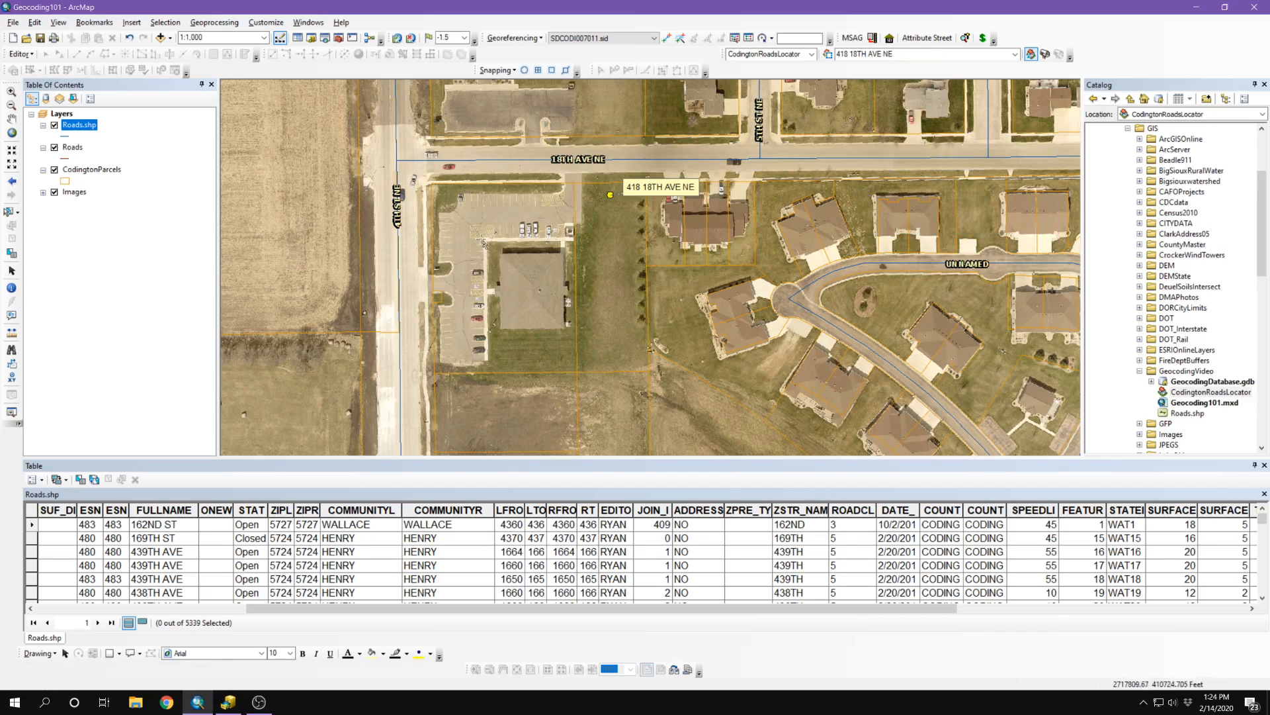
{"action": "mouse_move", "coordinate": [578, 137]}
Step: Label CodingtonParcels by PROPERTY_A in WhiteHalo text, placed only inside each polygon
{"action": "double_click", "coordinate": [96, 170]}
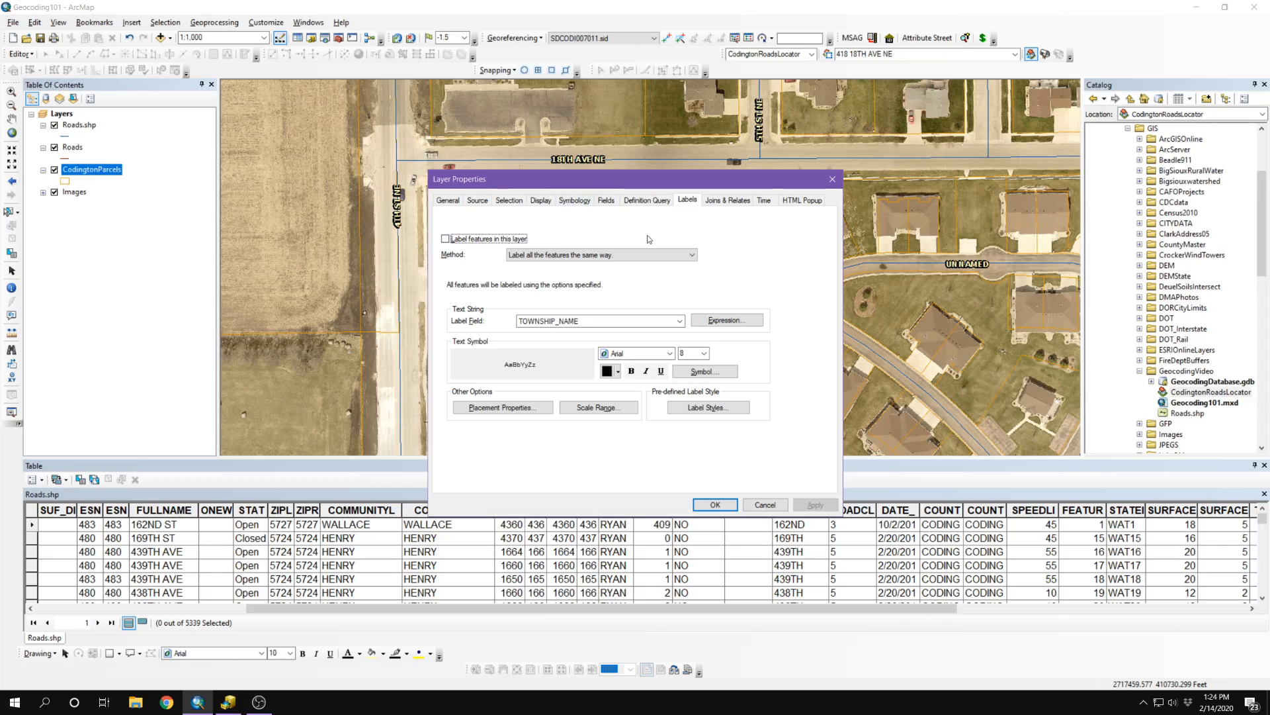
{"action": "left_click", "coordinate": [682, 321]}
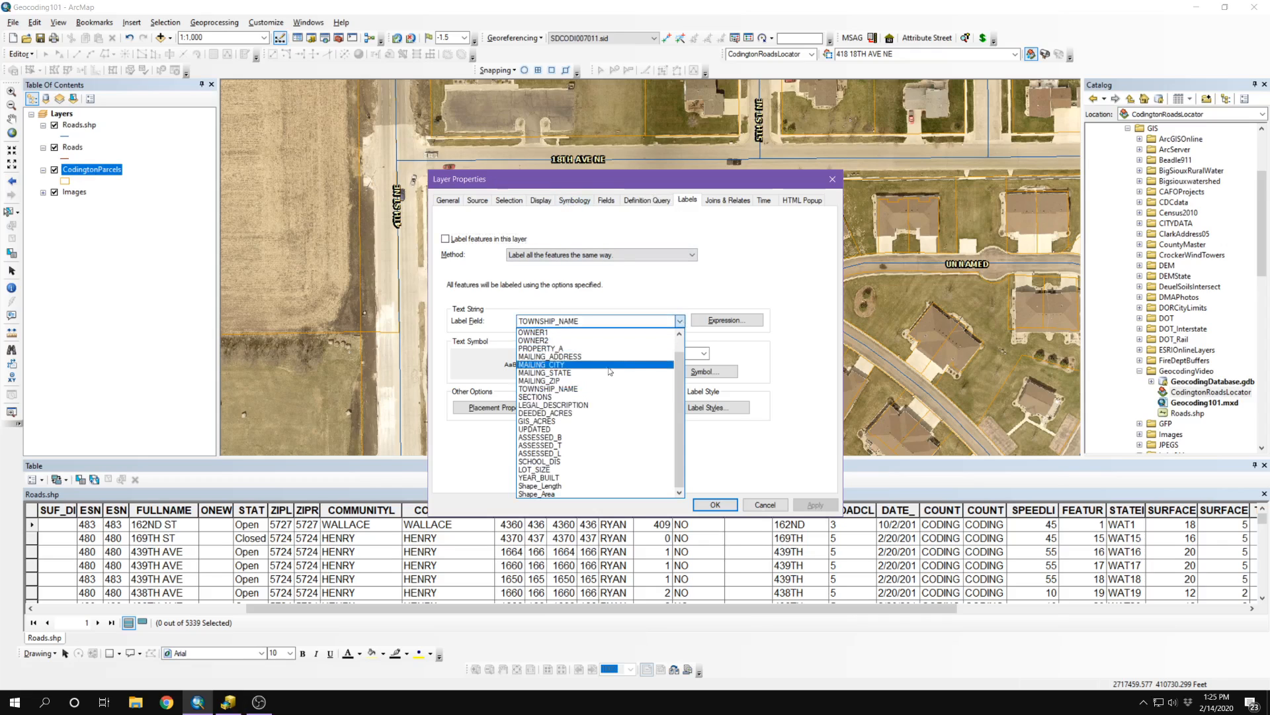
{"action": "left_click", "coordinate": [573, 348]}
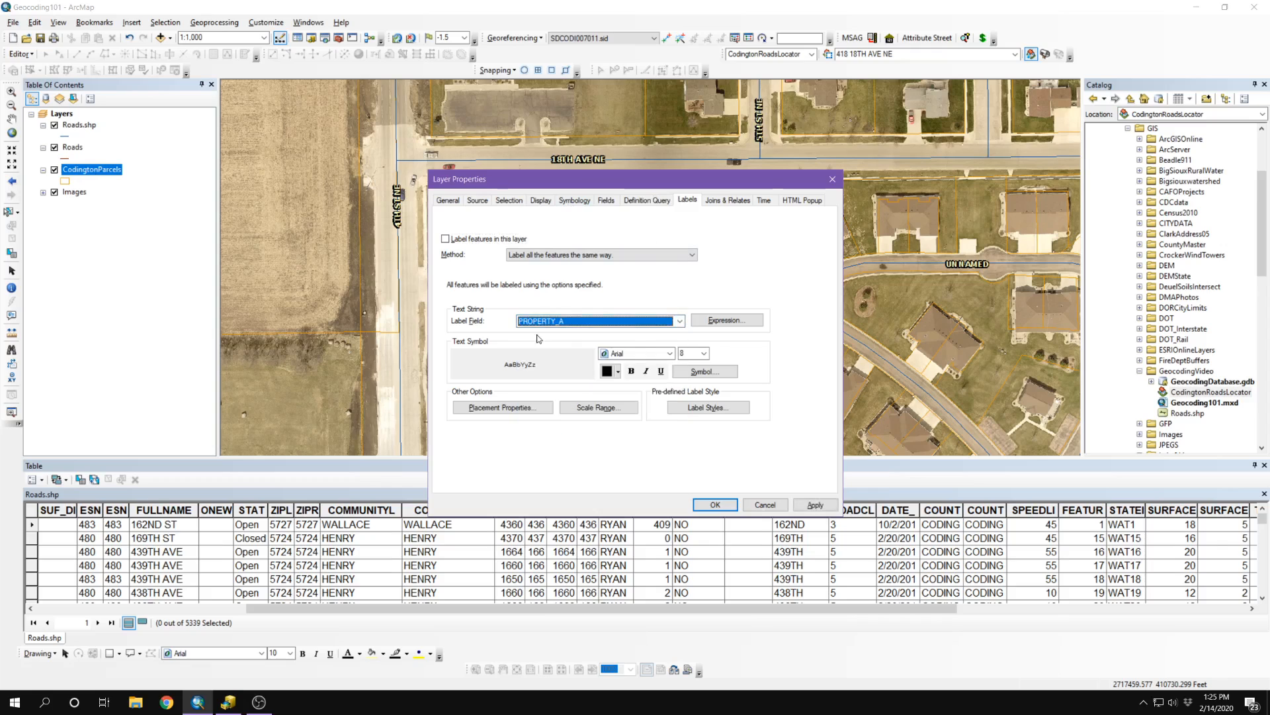
{"action": "left_click", "coordinate": [676, 375]}
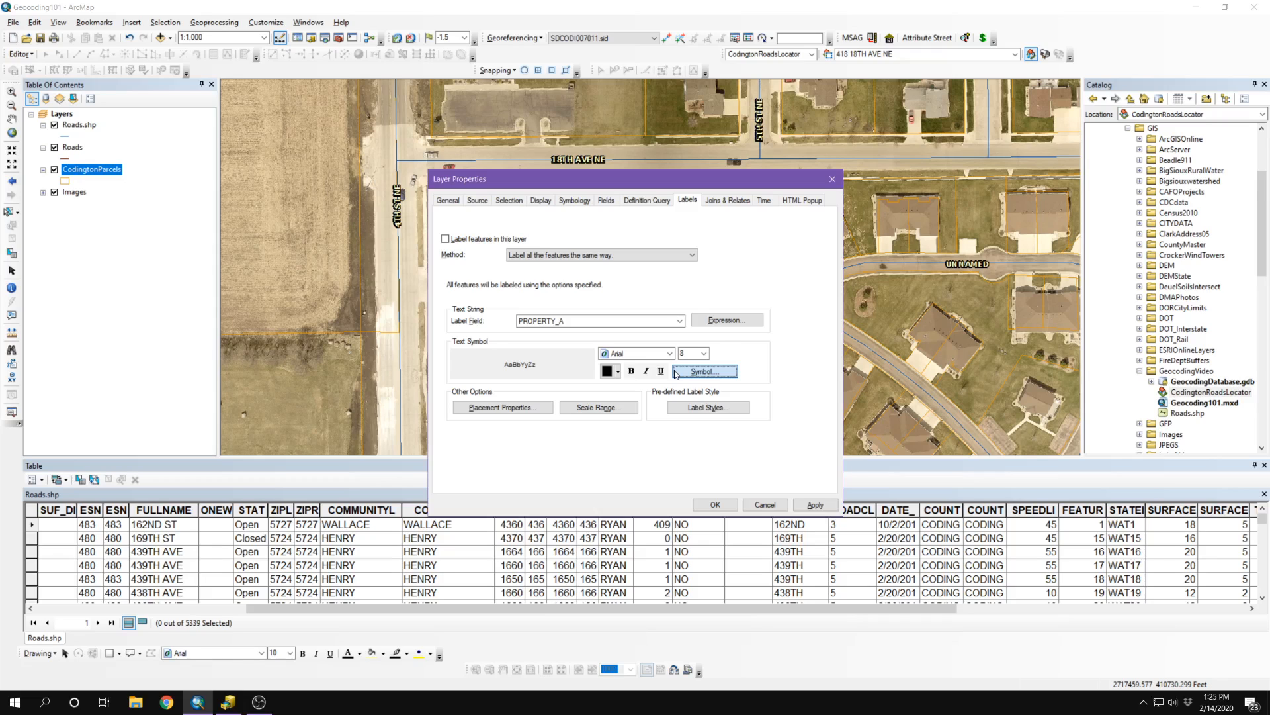
{"action": "left_click", "coordinate": [714, 383]}
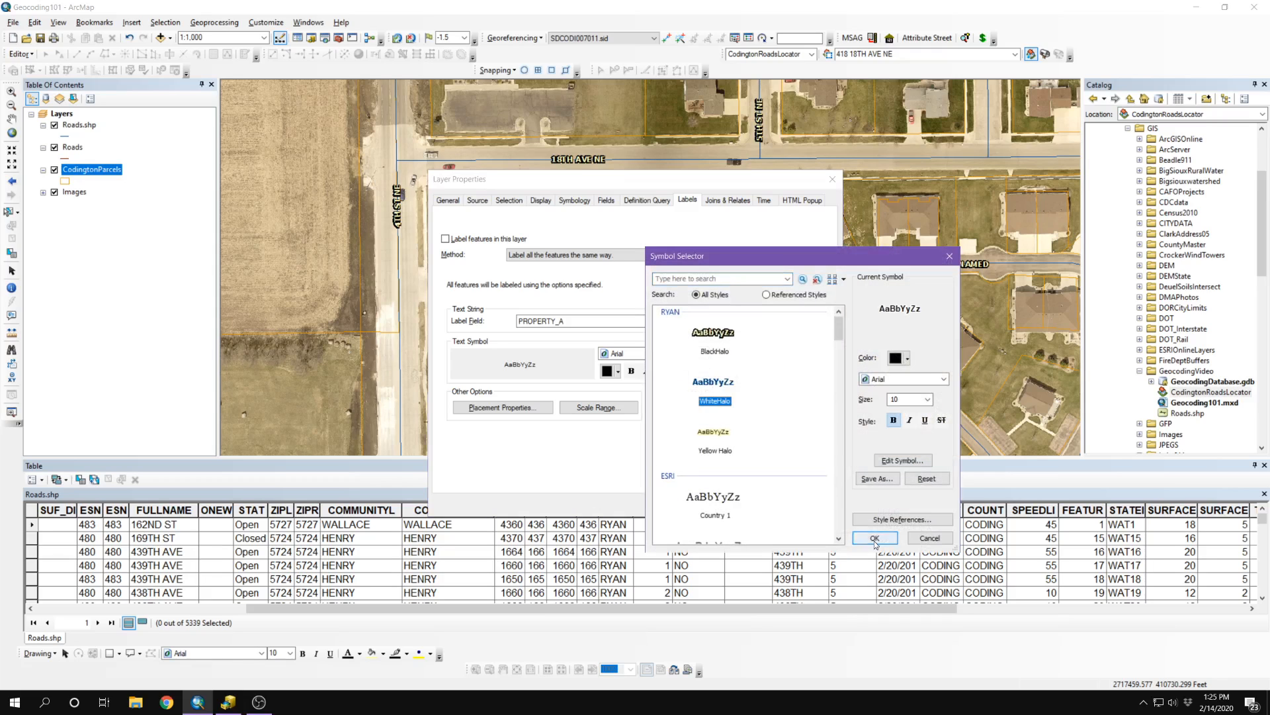
{"action": "left_click", "coordinate": [874, 537]}
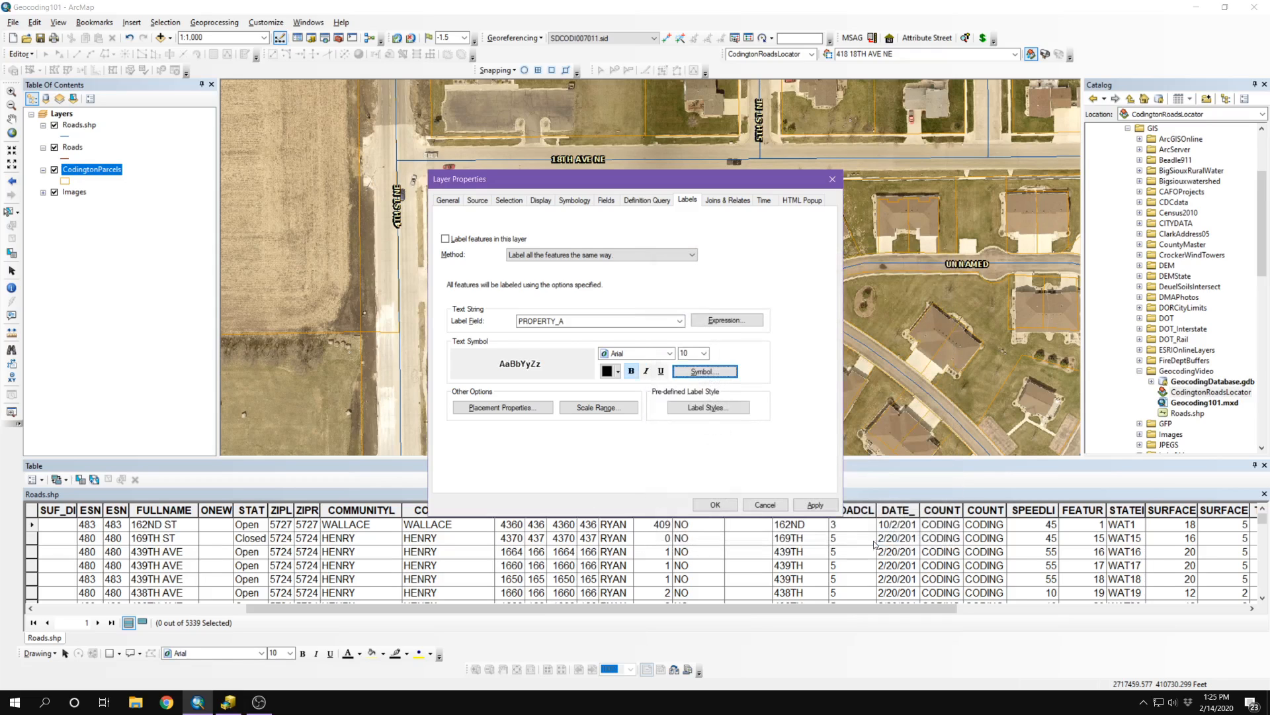
{"action": "left_click", "coordinate": [446, 240]}
{"action": "left_click", "coordinate": [493, 407]}
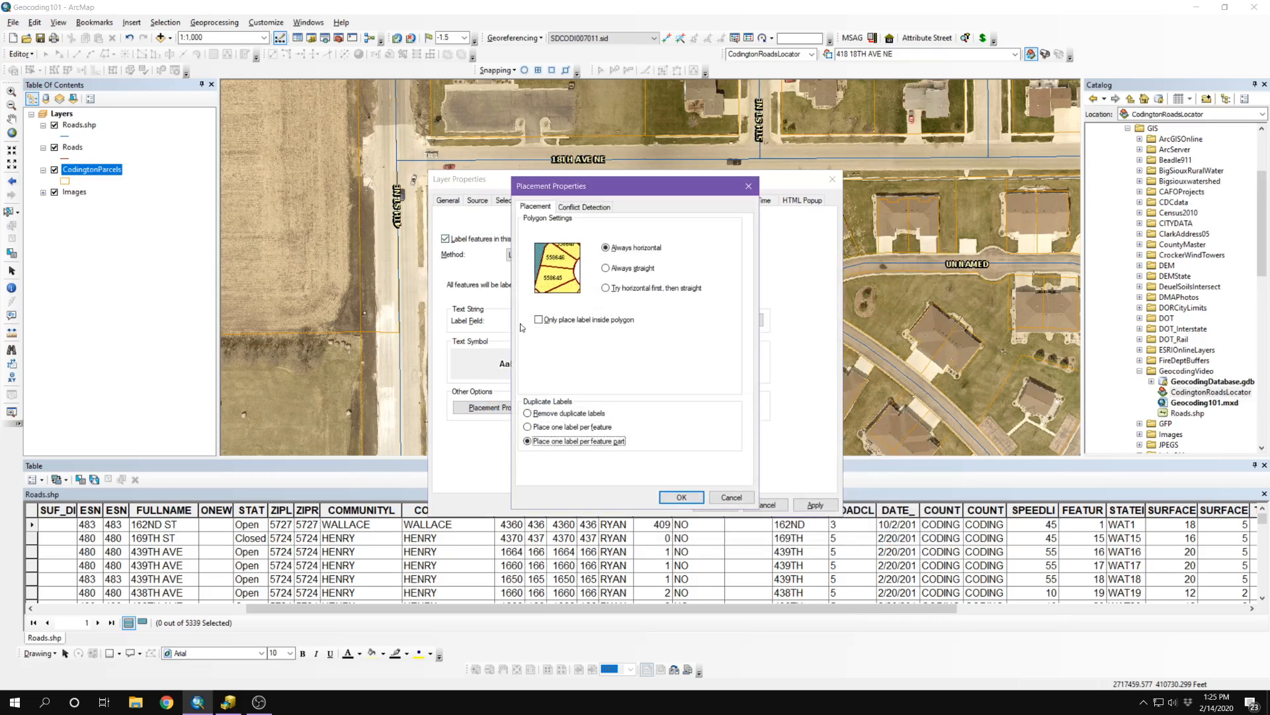
{"action": "left_click", "coordinate": [539, 320]}
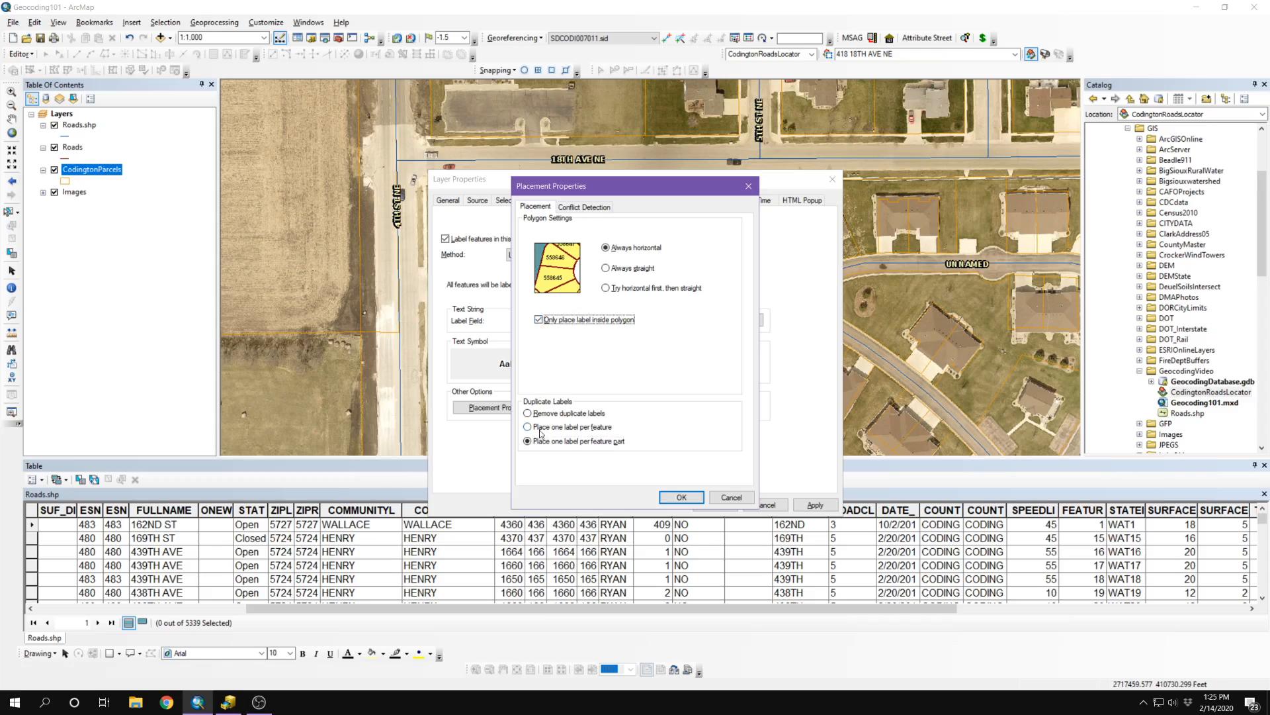
{"action": "left_click", "coordinate": [678, 497]}
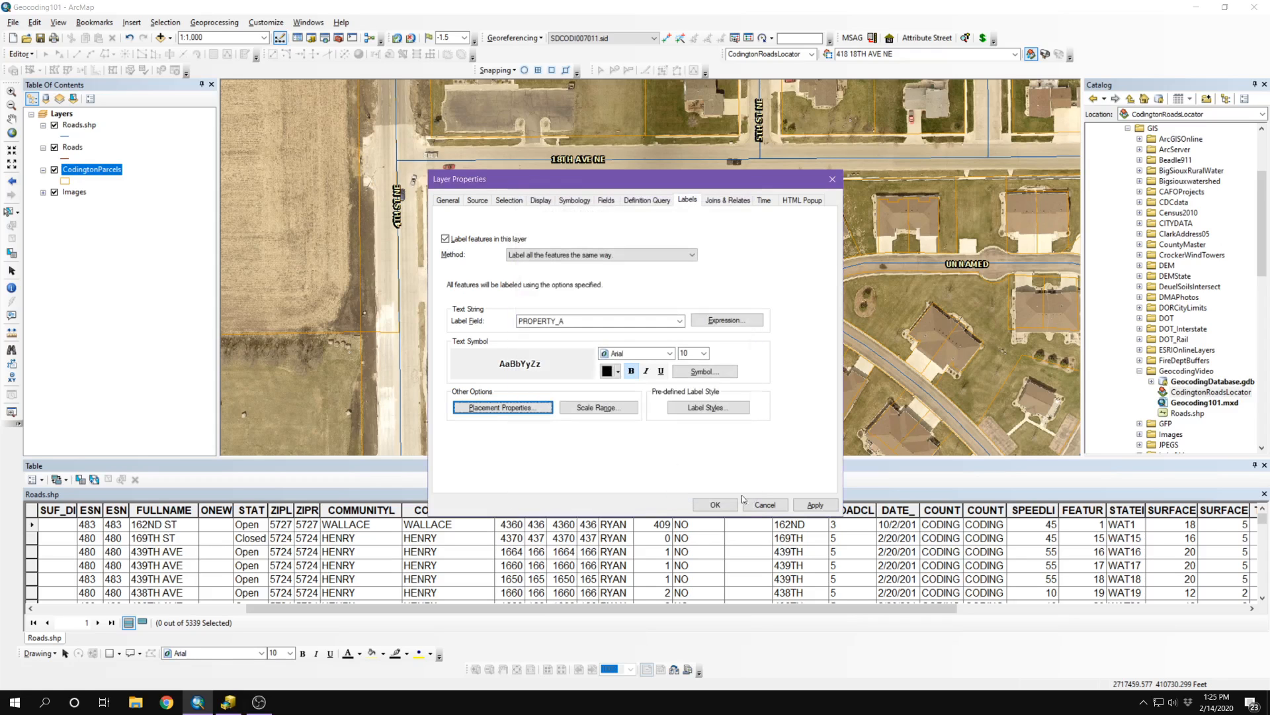
{"action": "left_click", "coordinate": [716, 504]}
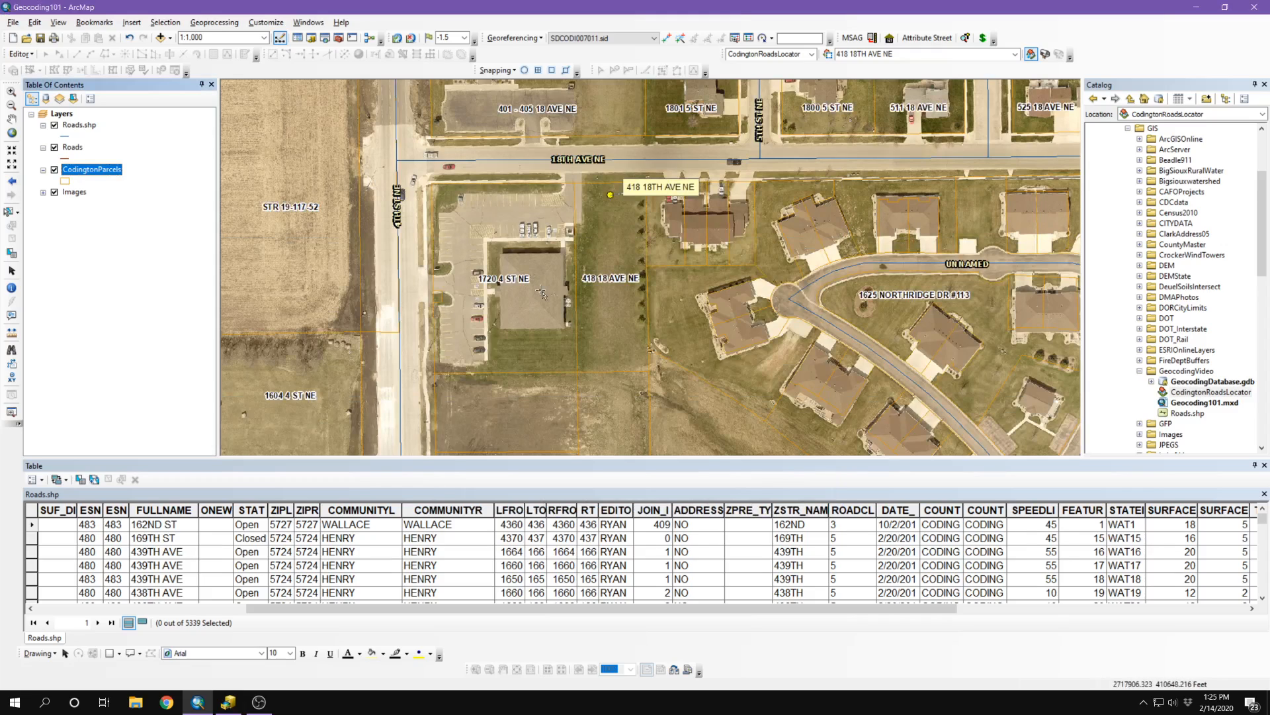
{"action": "mouse_move", "coordinate": [466, 287]}
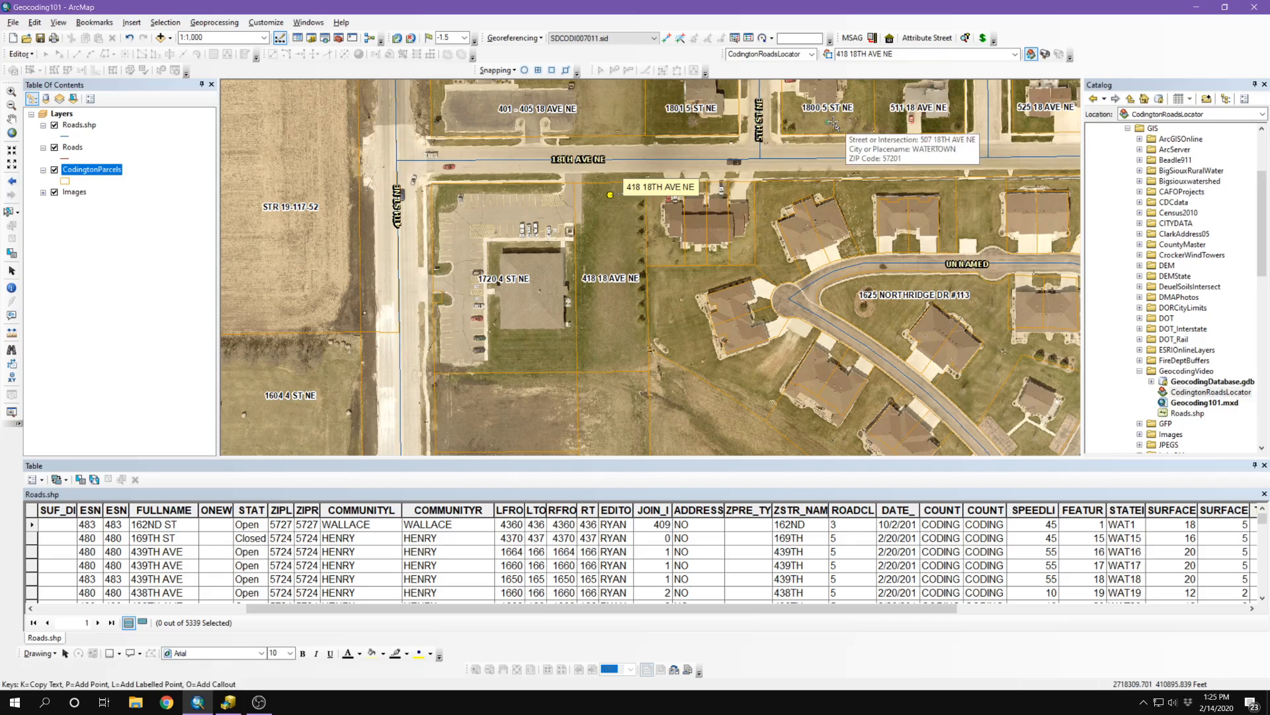
{"action": "left_click_drag", "start_coordinate": [827, 111], "coordinate": [655, 268]}
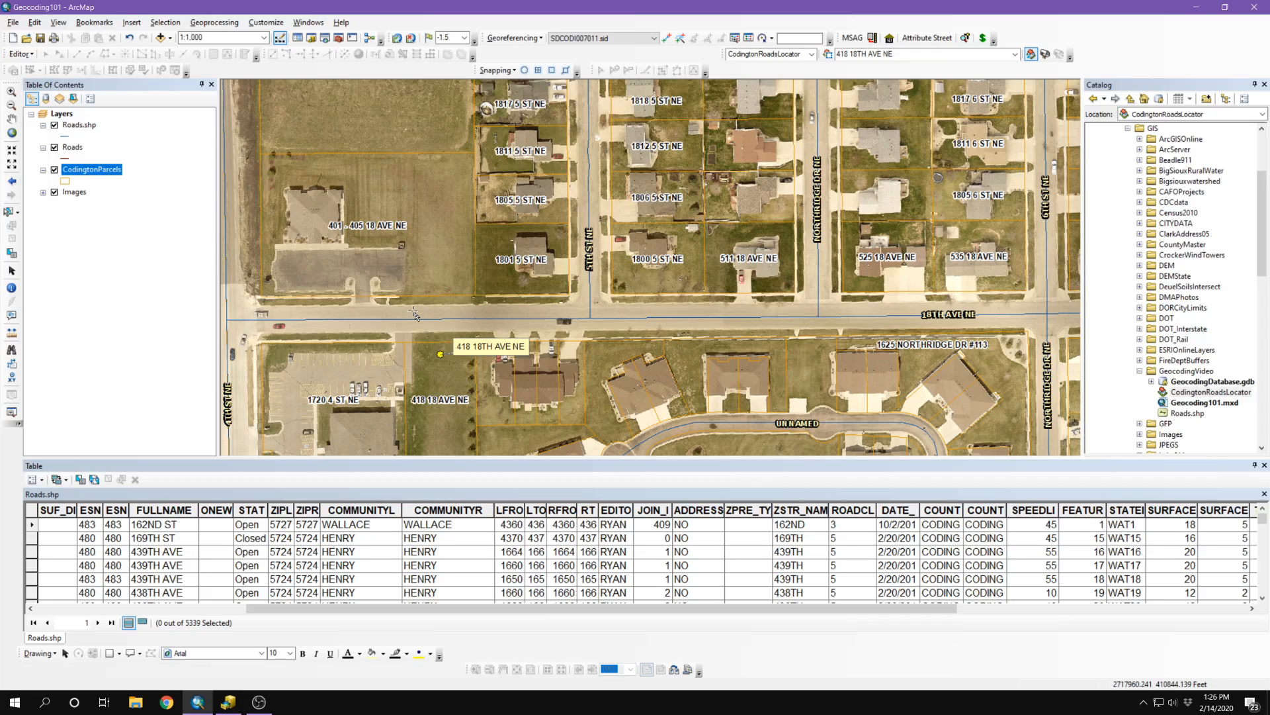
{"action": "left_click", "coordinate": [41, 40]}
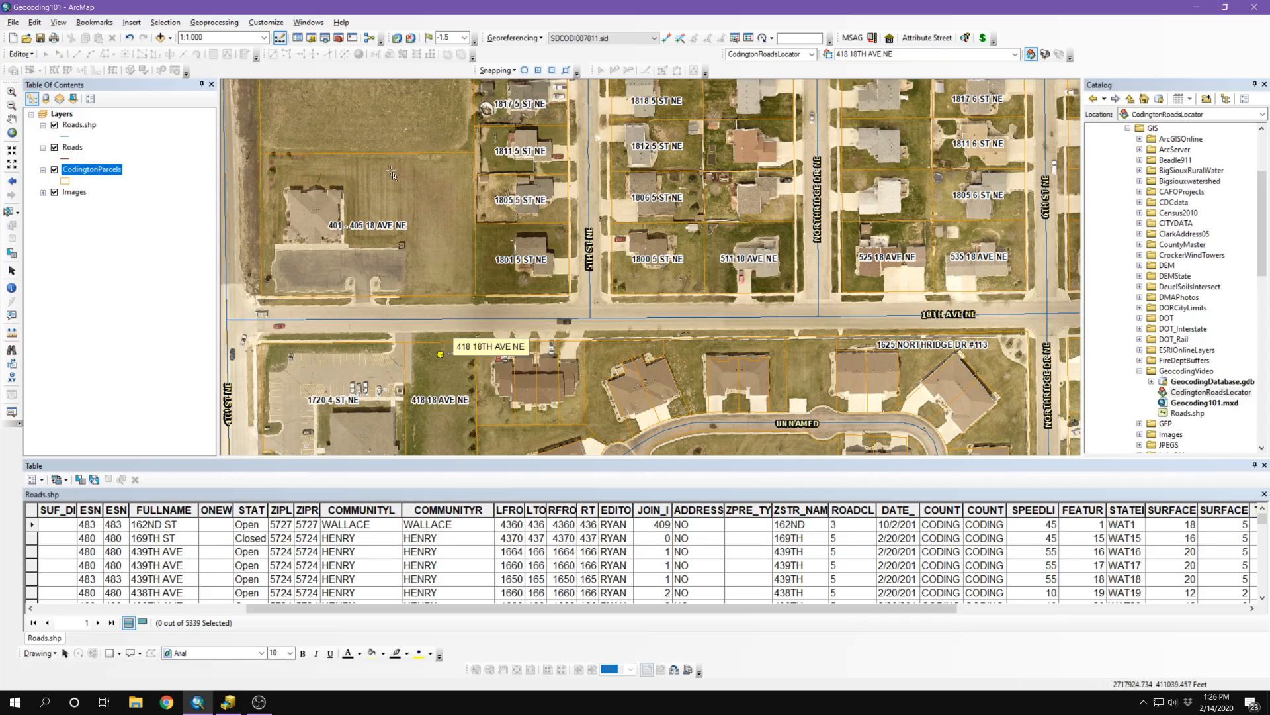